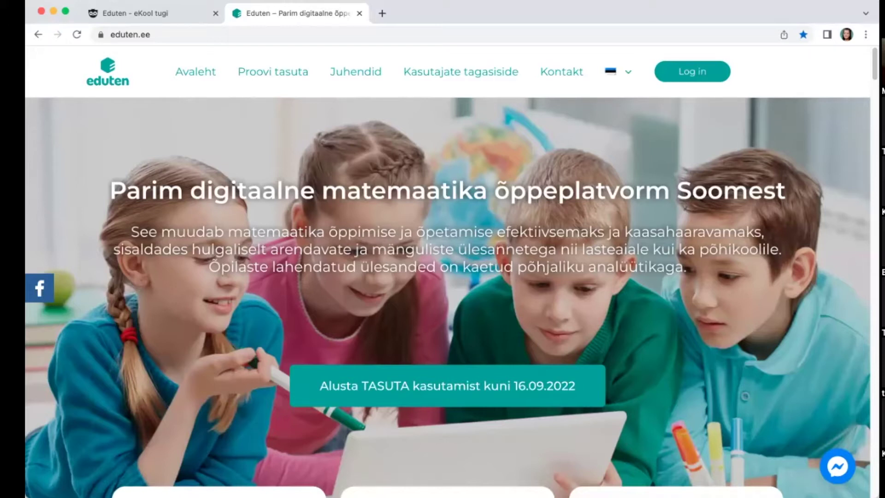
Step: Switch to the eKool help tab and trim the address to the help.ekool.eu home page
click(169, 14)
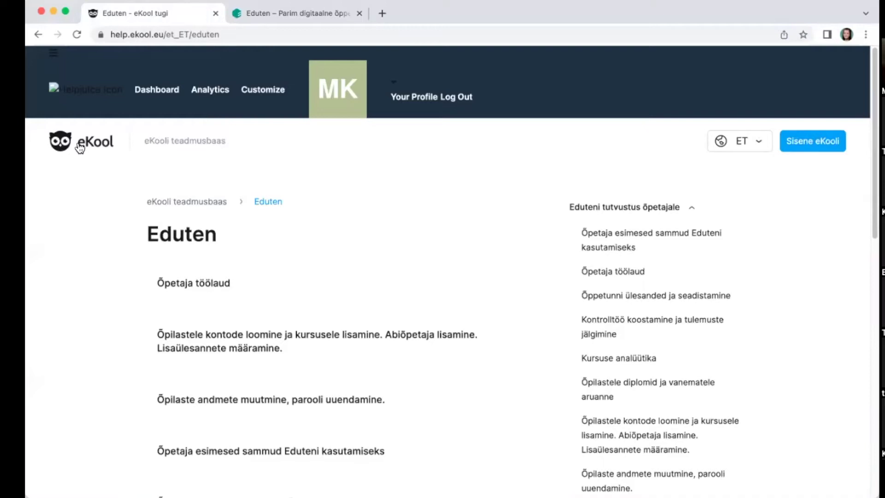
scroll(624, 272, down, 3)
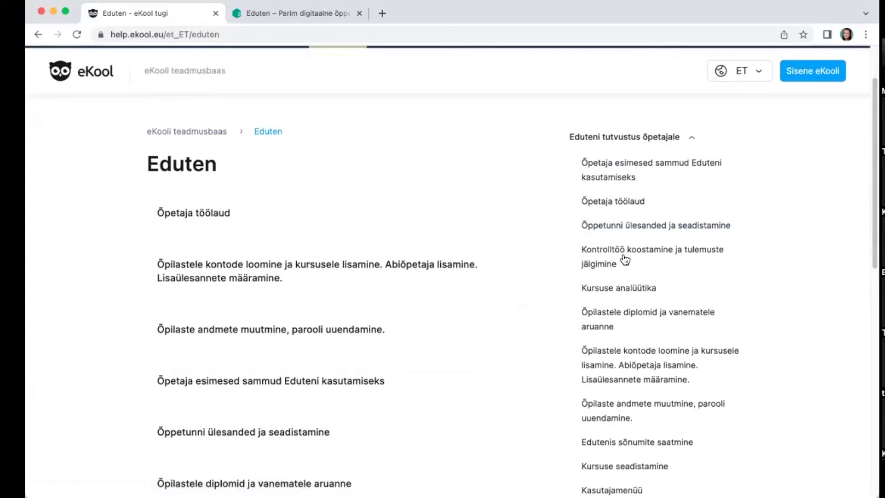
scroll(627, 257, down, 1)
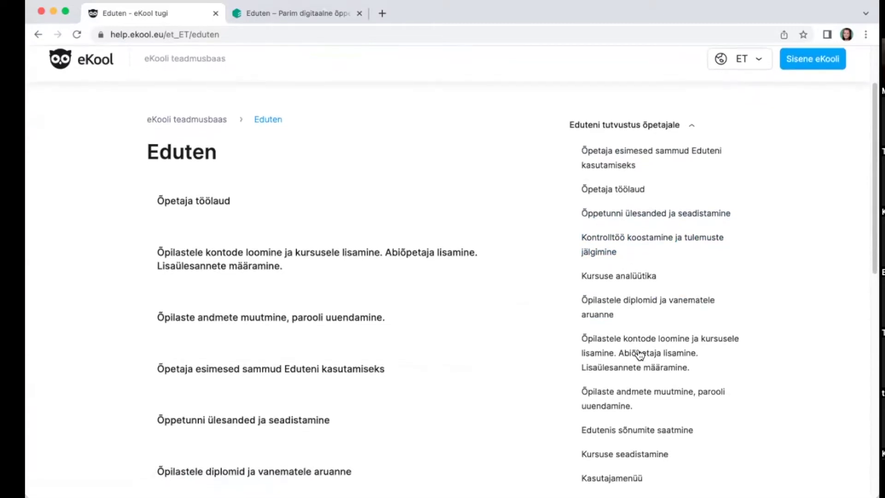
scroll(348, 175, down, 1)
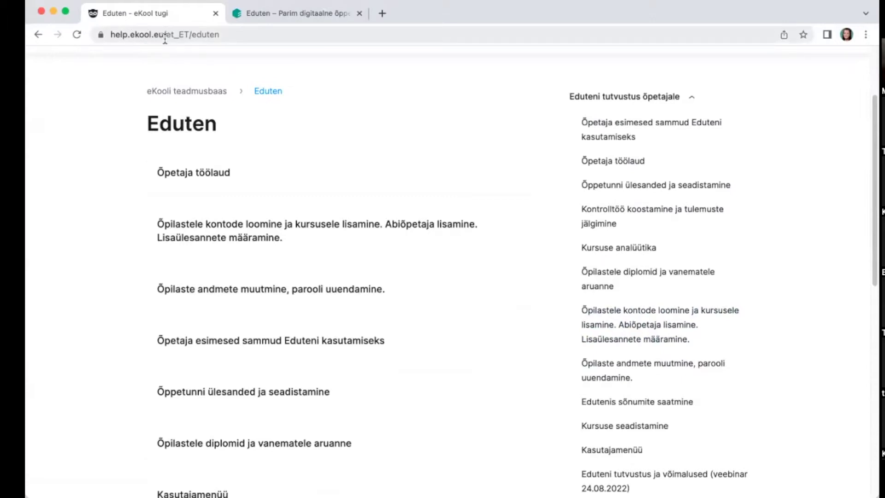
click(183, 40)
drag(183, 40, 214, 35)
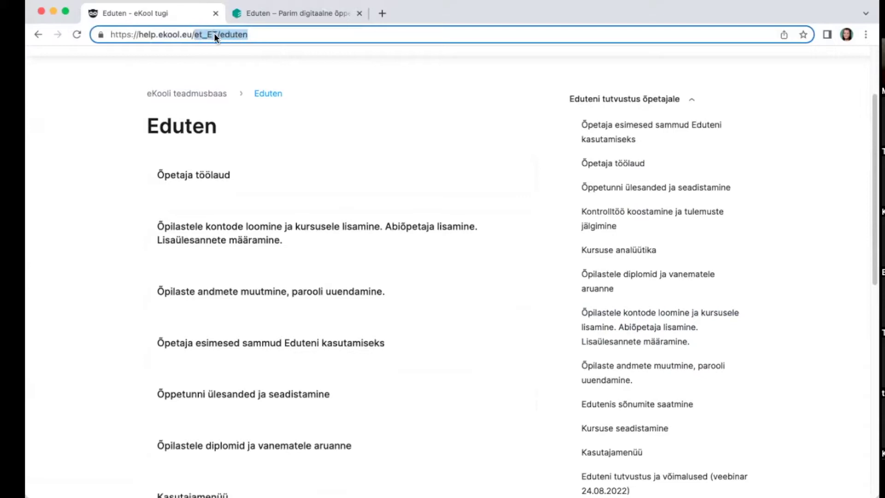
key(BackSpace)
key(Return)
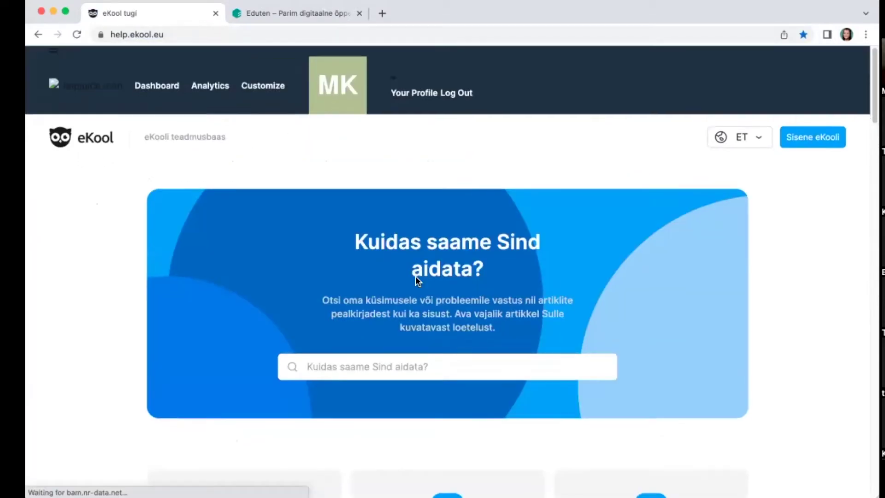
Step: Open Eduten's 'Ava artiklid' under Lisateenused and pick the teacher first-steps article
scroll(416, 279, down, 15)
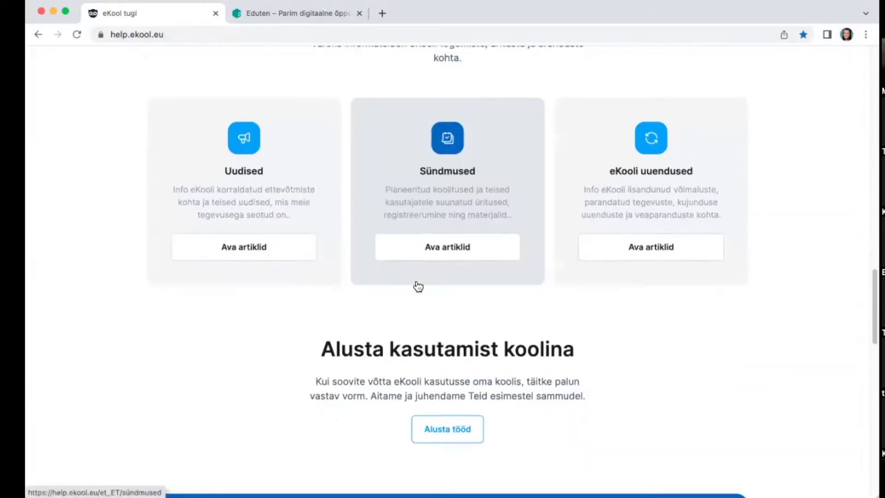
scroll(418, 287, down, 12)
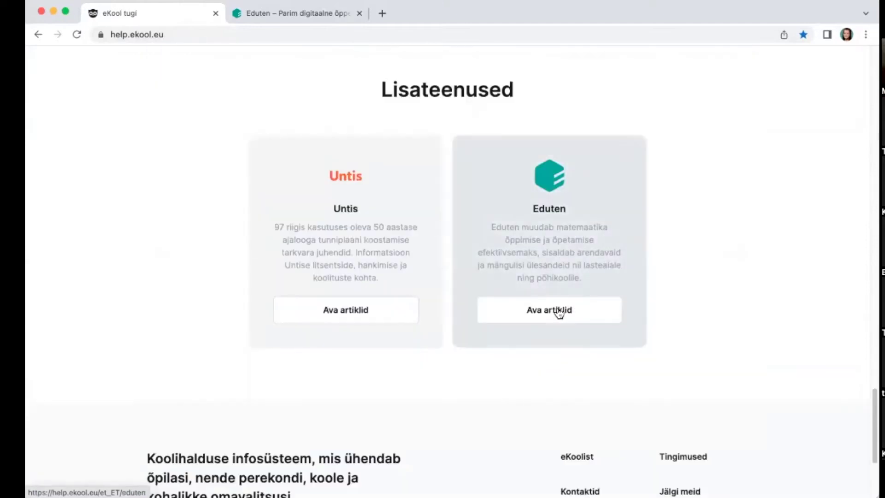
click(559, 313)
scroll(677, 231, down, 1)
click(667, 228)
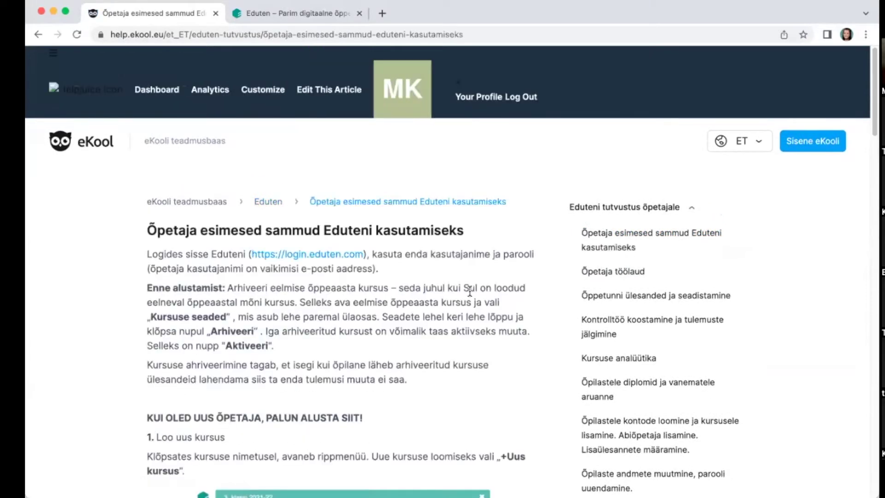
Step: Scroll through 'Õpetaja esimesed sammud Eduteni kasutamiseks', then return to the eduten.ee tab
scroll(469, 292, down, 2)
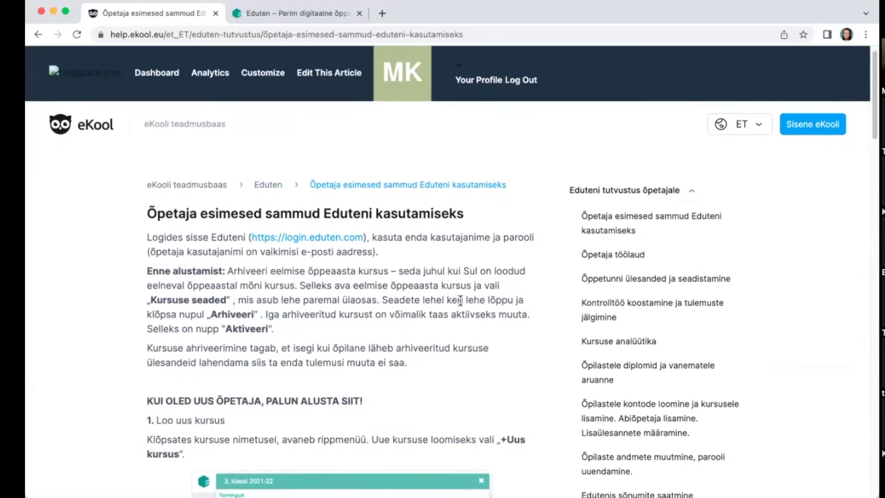
scroll(460, 301, down, 7)
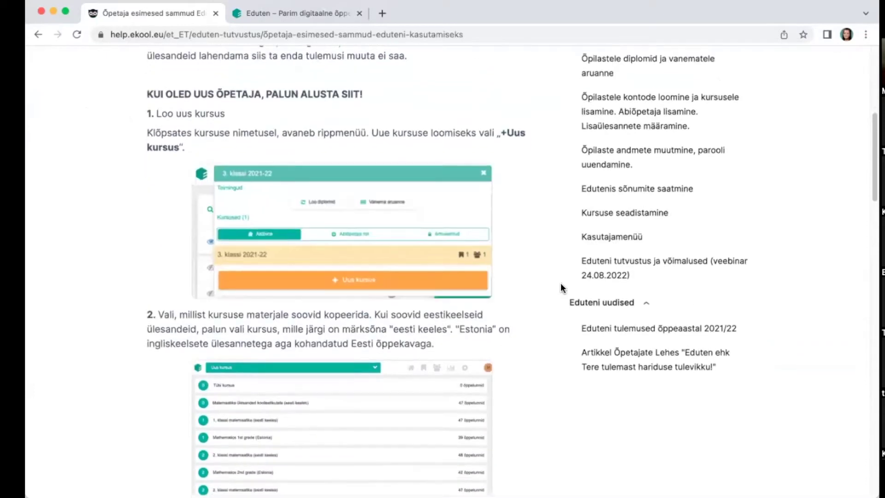
scroll(561, 287, down, 15)
scroll(557, 280, up, 20)
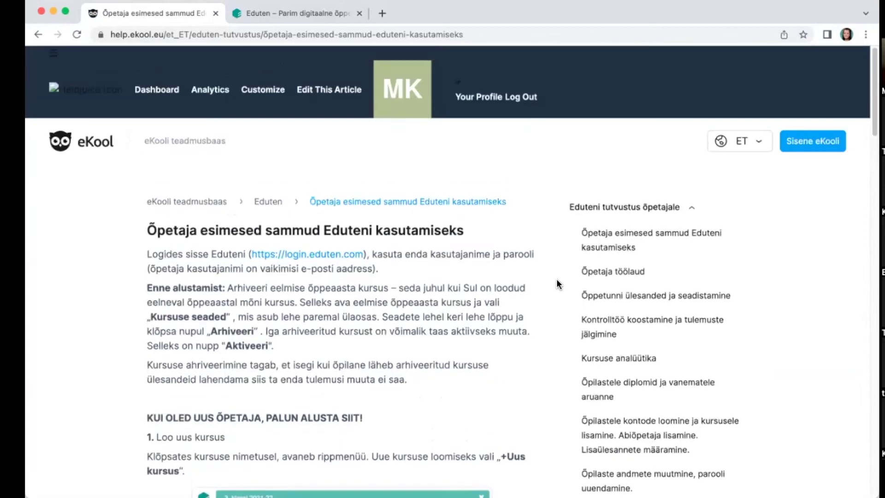
click(304, 14)
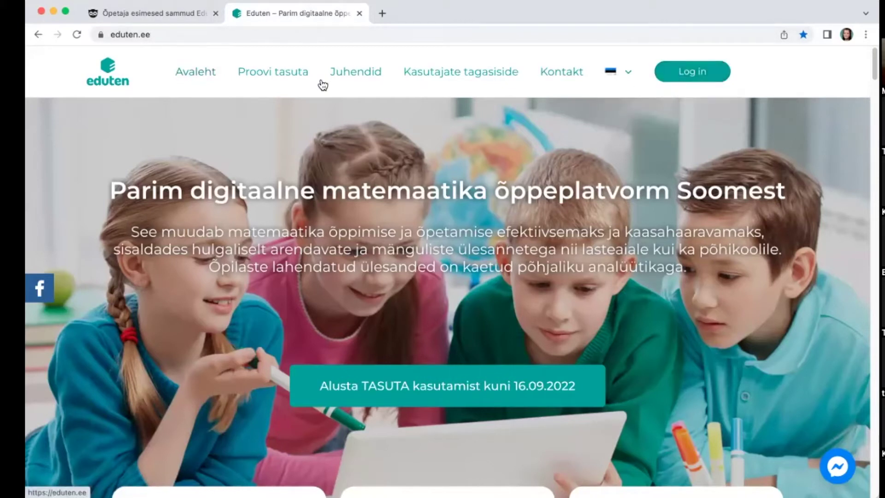
Step: Log in to Eduten on playground.eduten.com with the prefilled teacher credentials
click(703, 80)
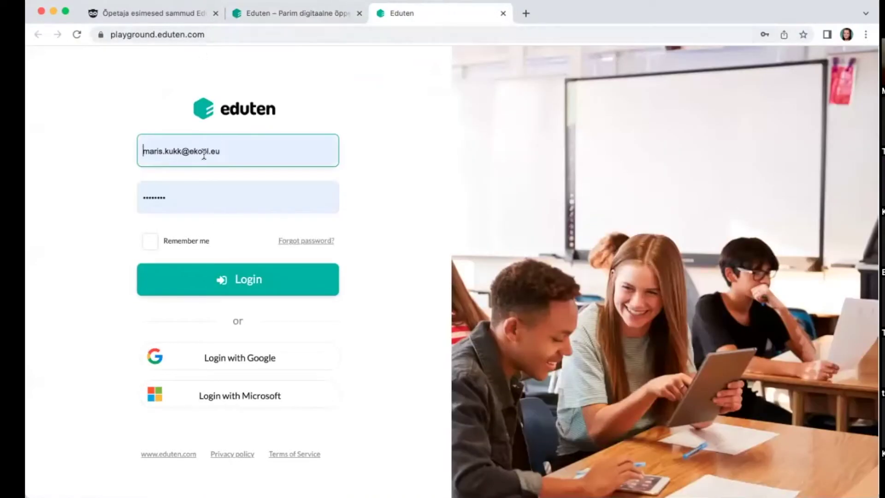
click(249, 279)
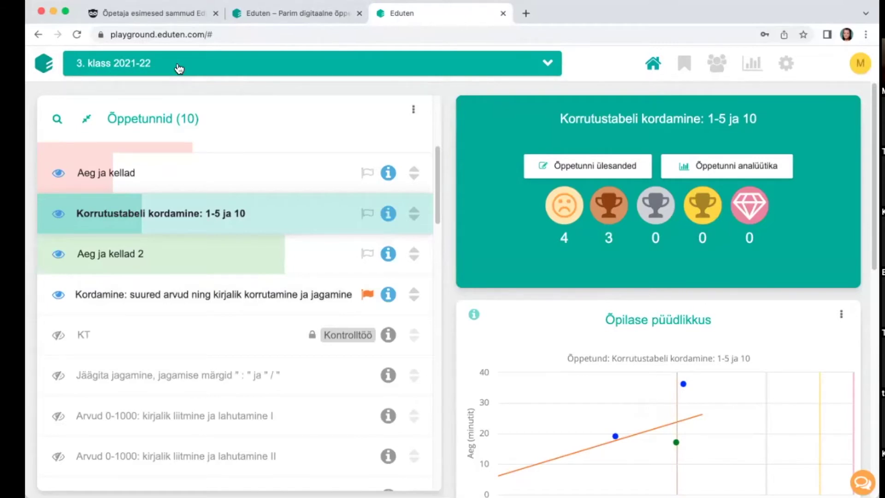
Step: Open the 3. klass 2021-22 course settings and archive it with 'Arhiveeri'
click(548, 64)
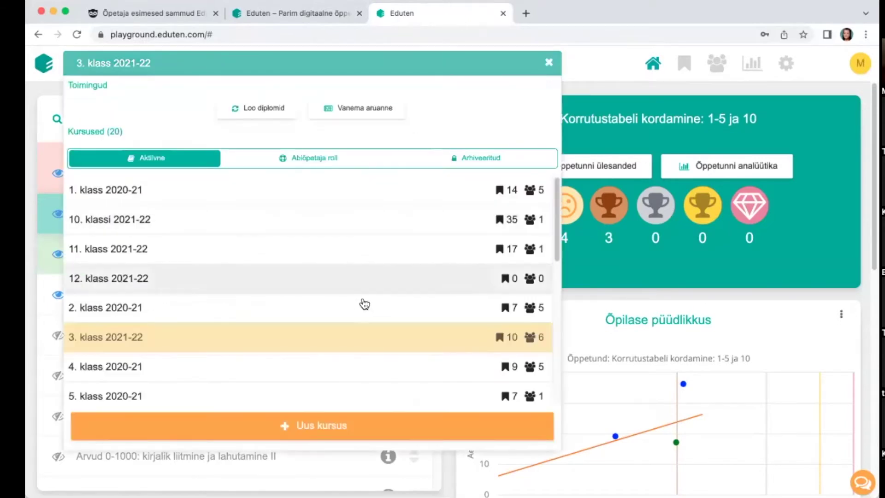
click(608, 65)
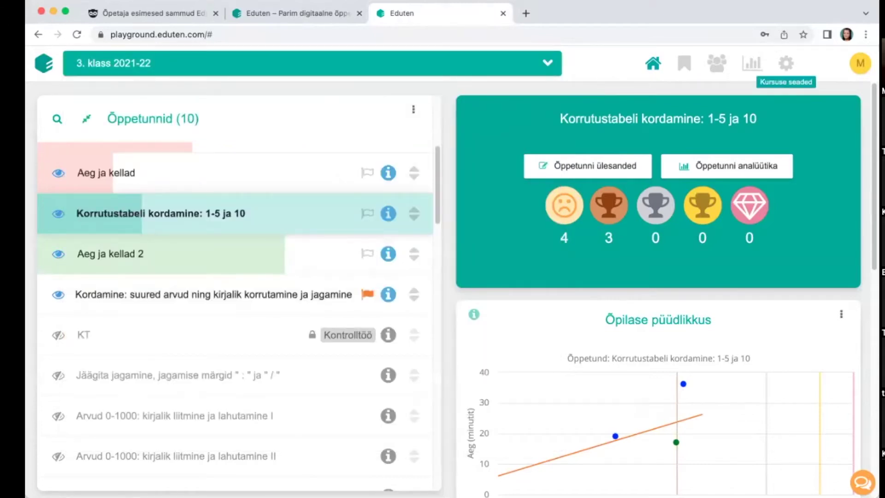
click(787, 63)
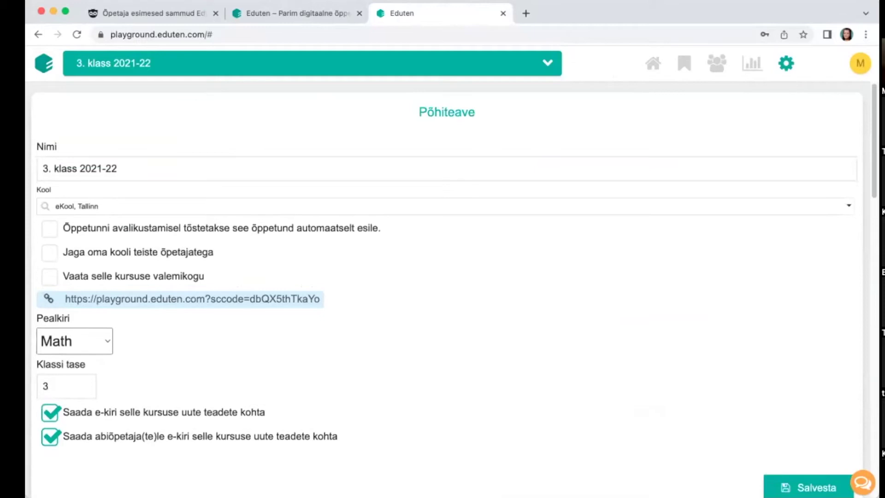
scroll(769, 176, down, 8)
scroll(768, 175, down, 15)
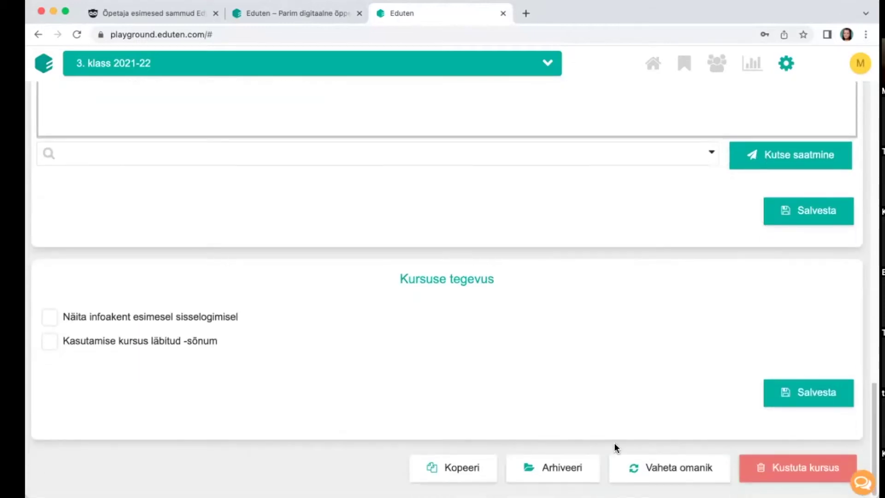
click(573, 471)
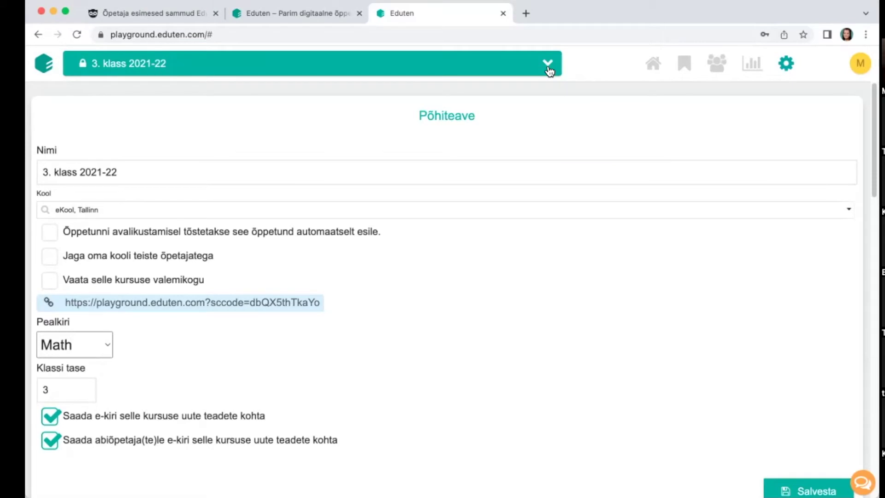
Step: Choose 'Uus kursus' from the course dropdown and scroll down to the 4th-grade math courses
click(548, 64)
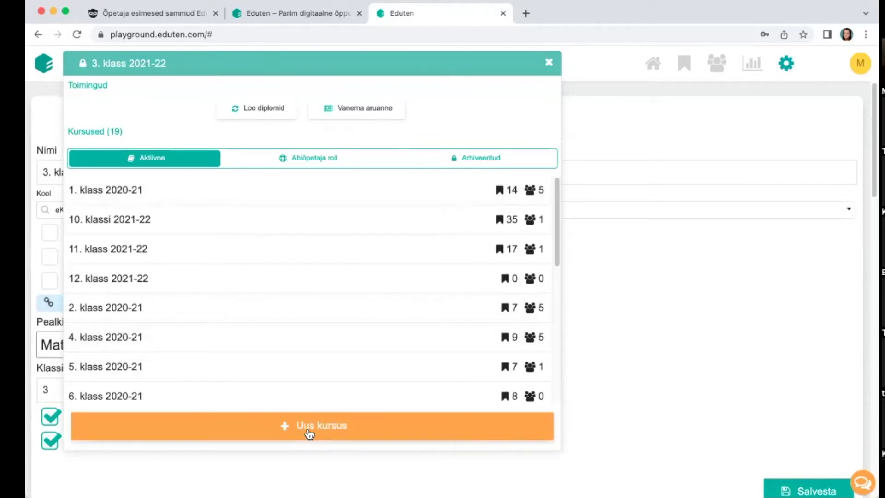
click(309, 434)
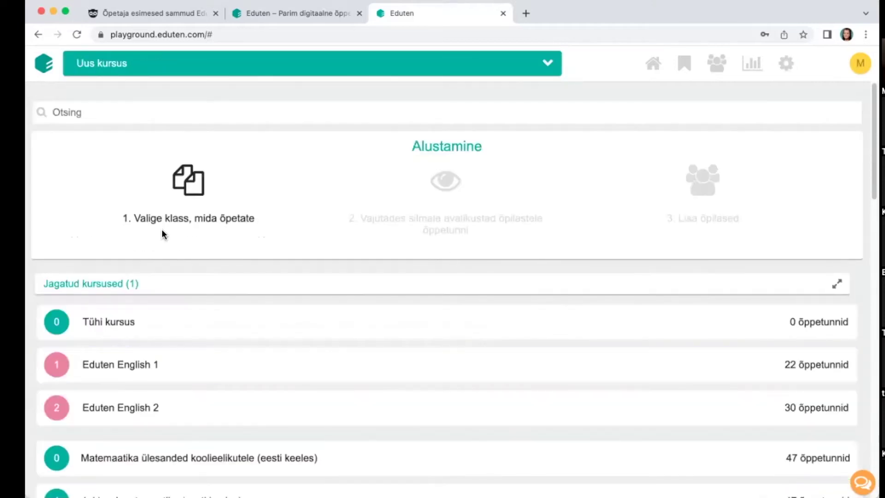
scroll(142, 222, down, 6)
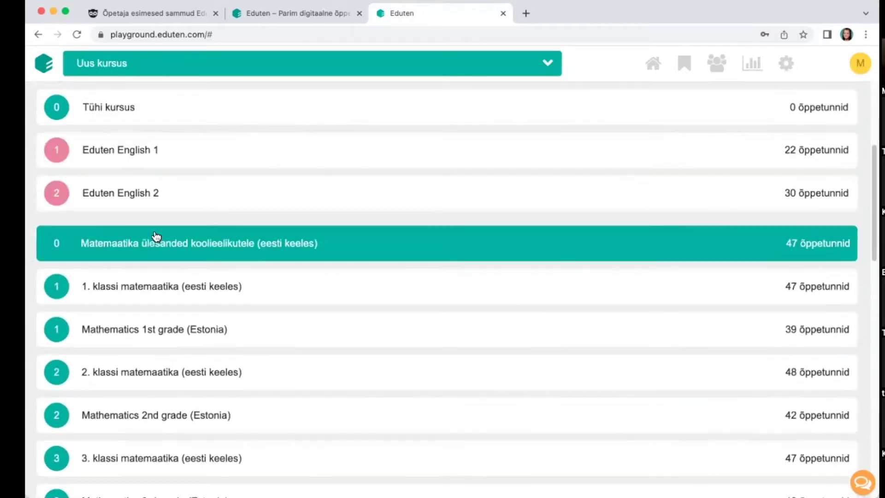
scroll(166, 281, down, 4)
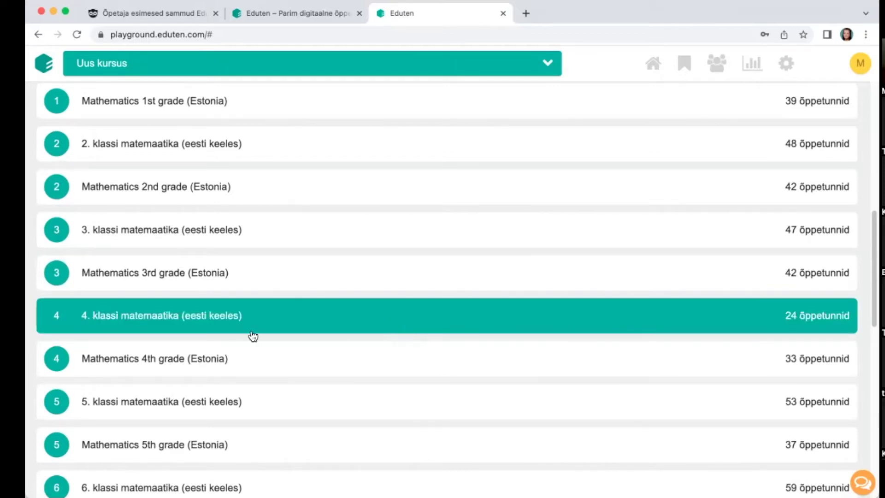
Step: Copy 4. klassi matemaatika (eesti keeles) and rename the copy '4. klass 2022-23'
click(248, 314)
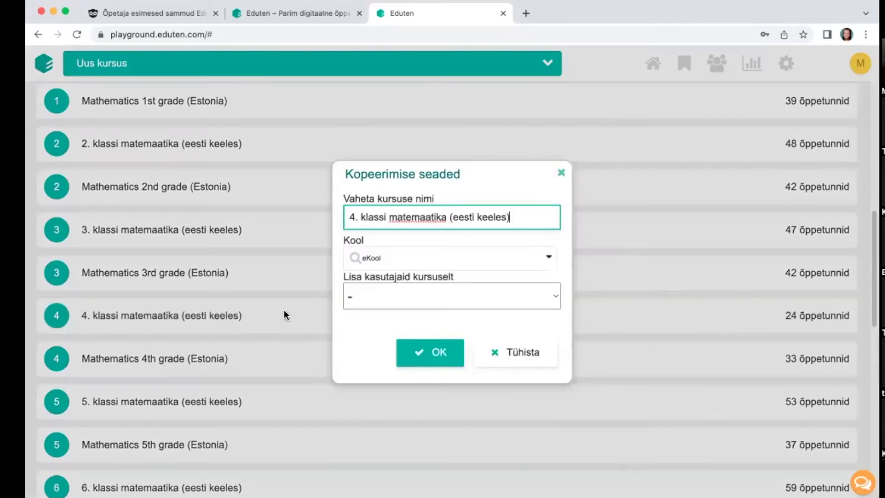
drag(387, 216, 571, 231)
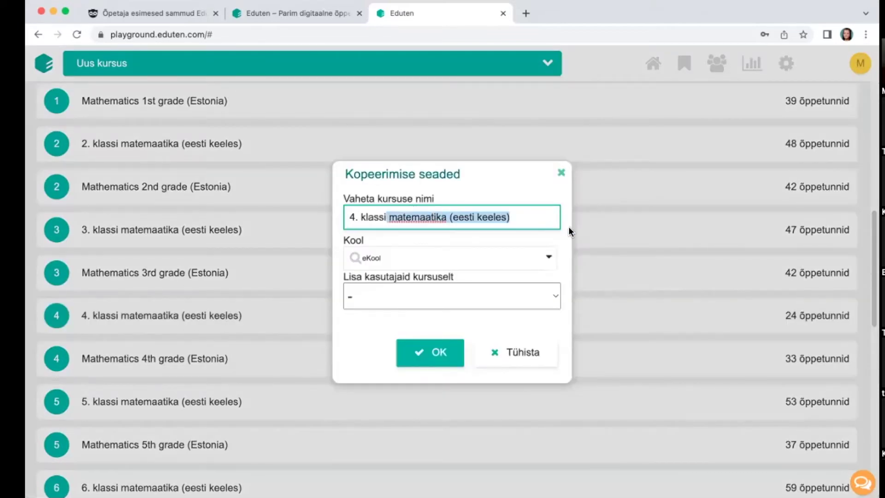
key(BackSpace)
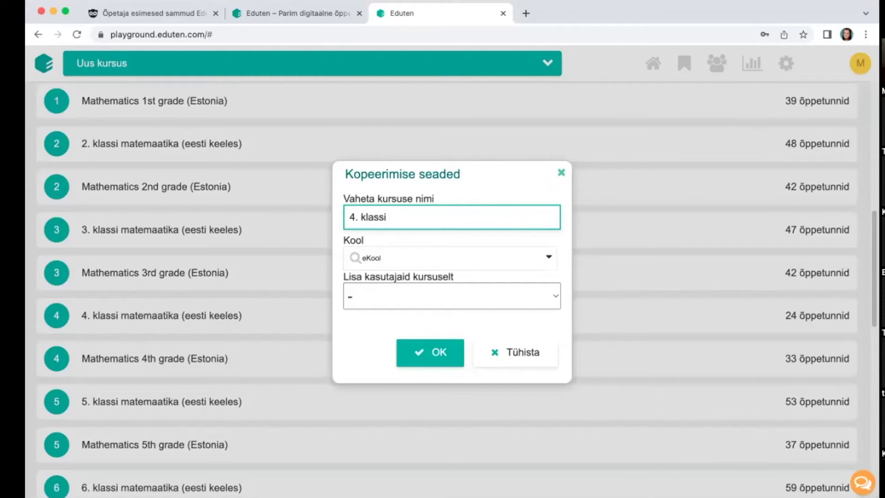
text(2022-23)
Step: Open the 'Lisa kasutajaid kursuselt' choice to pick a source course for students
click(495, 301)
scroll(495, 301, down, 3)
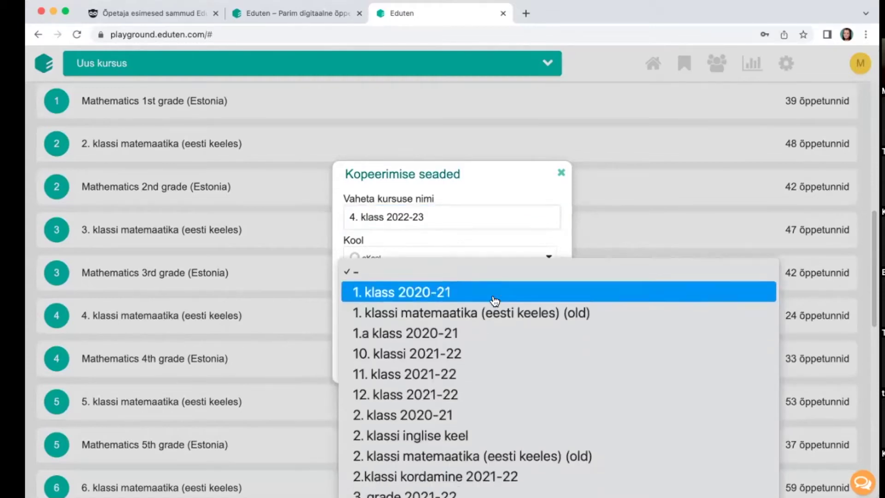
scroll(467, 274, down, 5)
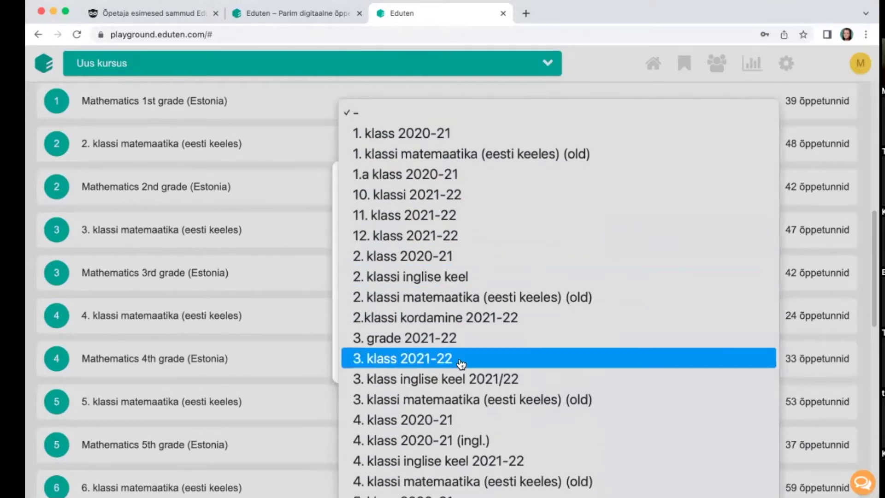
Step: Add the 3. klass 2021-22 students and deselect two, leaving 5/7 selected
click(391, 364)
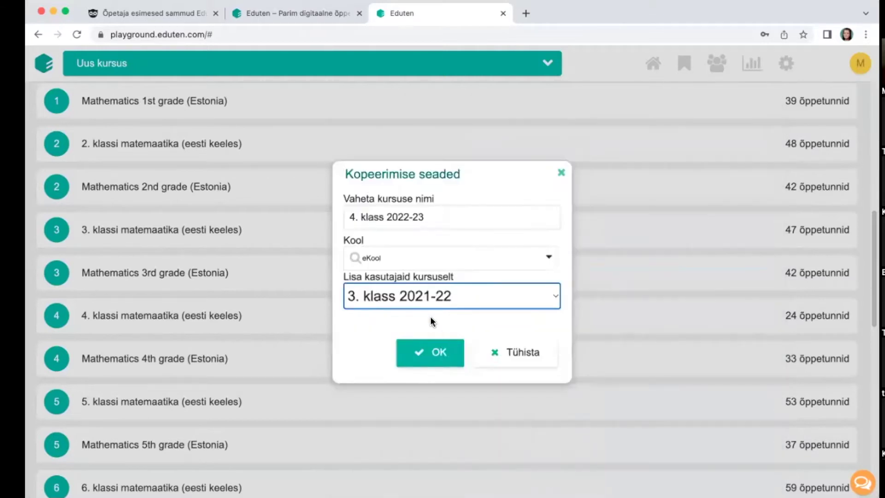
scroll(421, 288, down, 2)
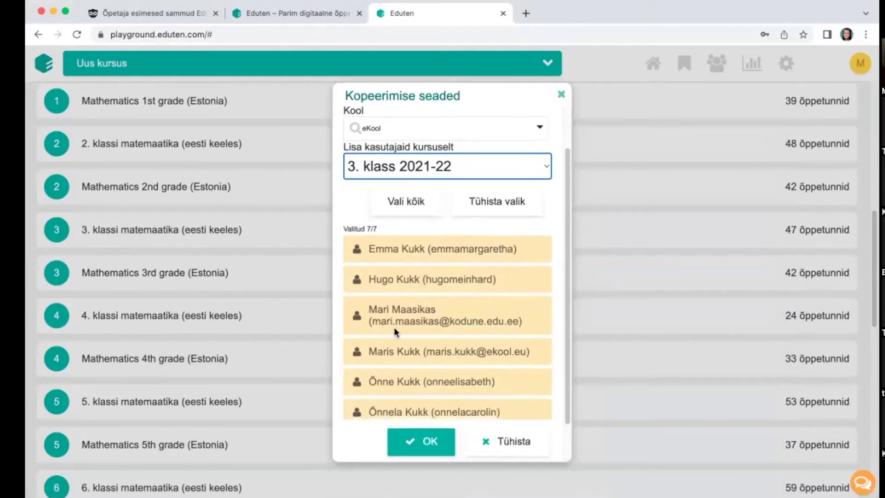
click(386, 314)
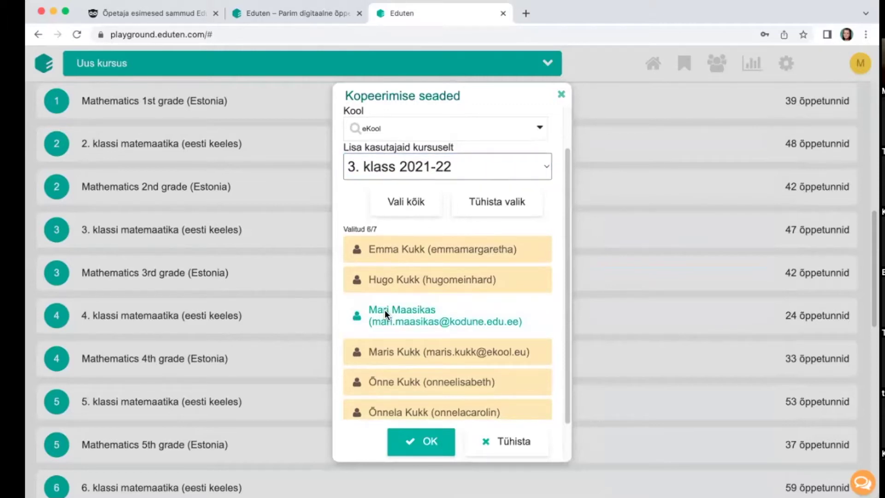
scroll(426, 300, down, 2)
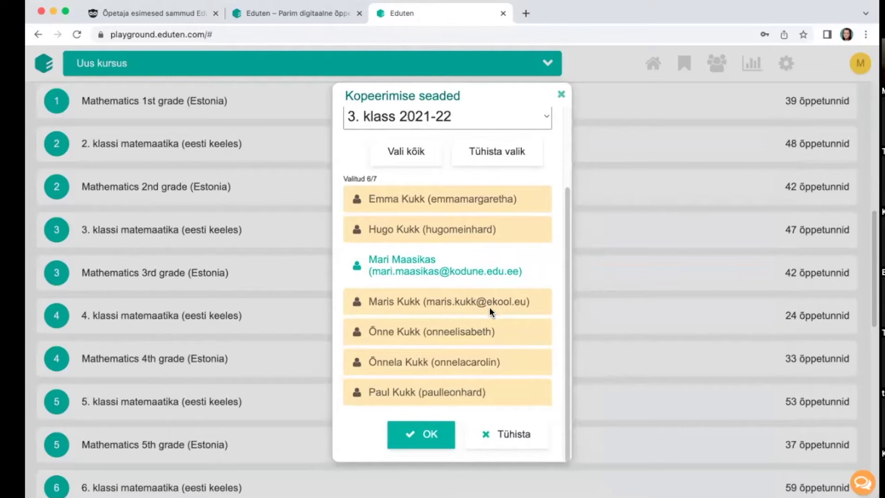
click(462, 306)
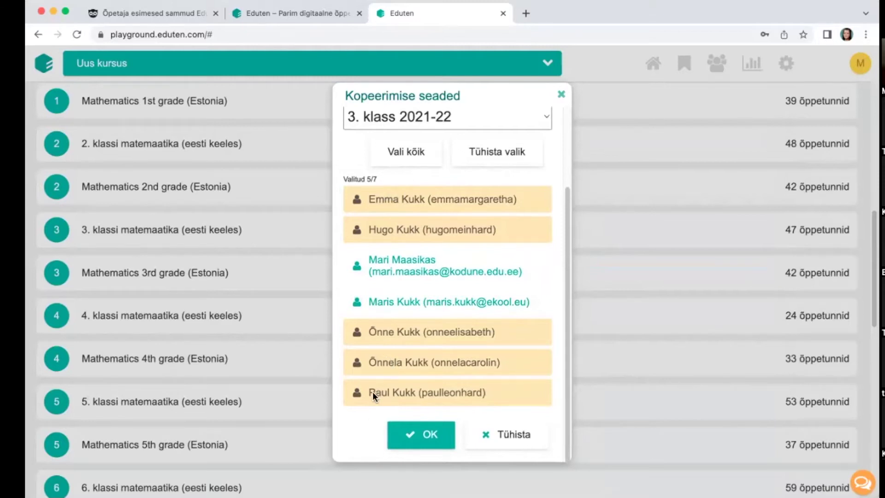
scroll(363, 417, up, 1)
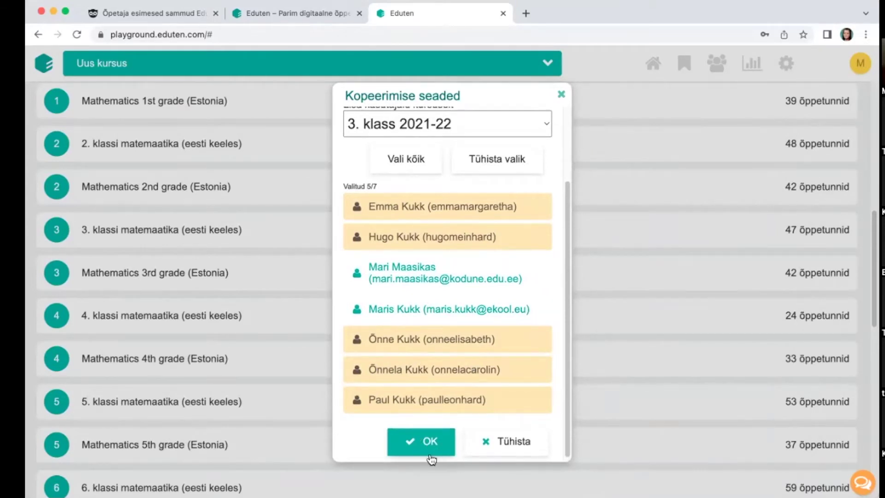
scroll(431, 422, down, 1)
scroll(433, 422, up, 3)
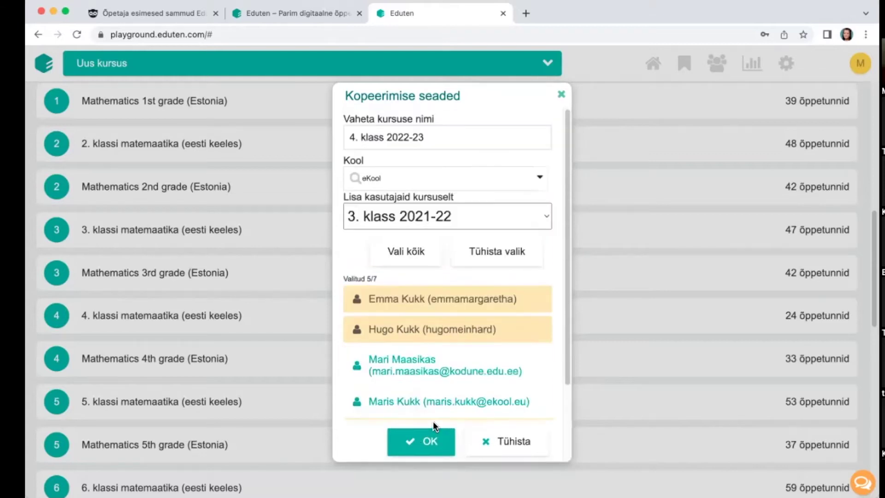
Step: Keep 3. klass 2021-22 as the source course and confirm the copy with OK
click(546, 219)
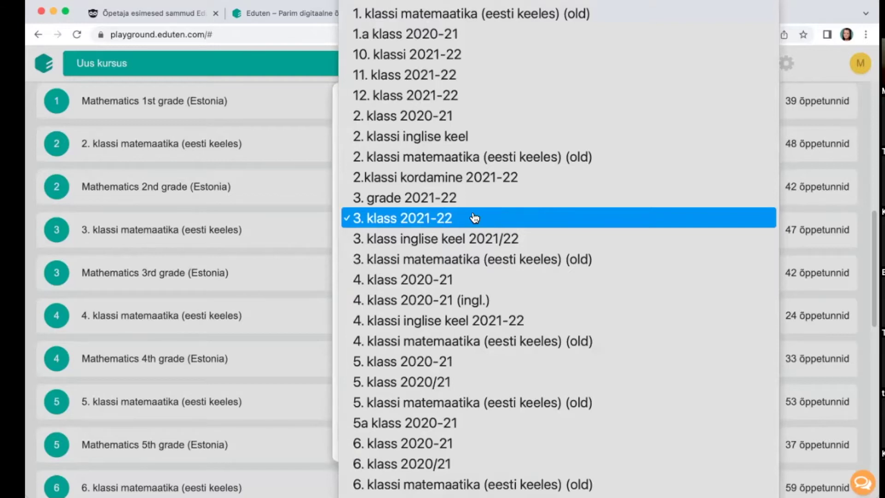
scroll(475, 218, down, 5)
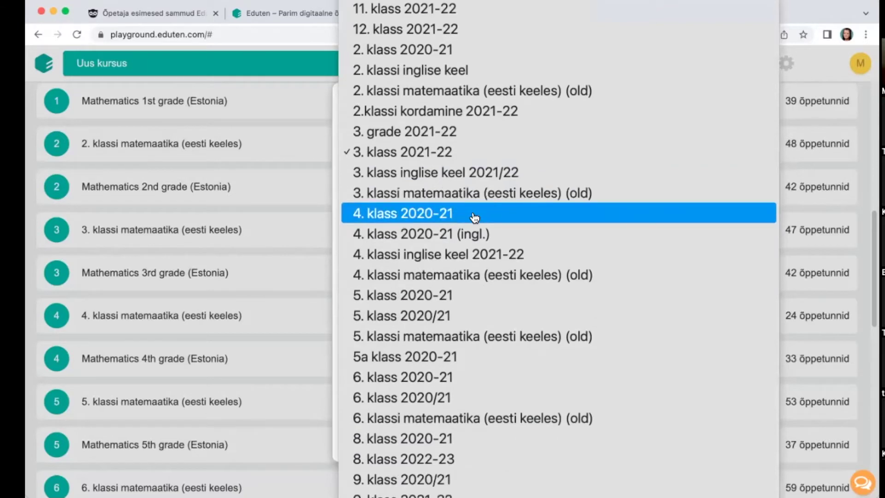
scroll(474, 217, down, 20)
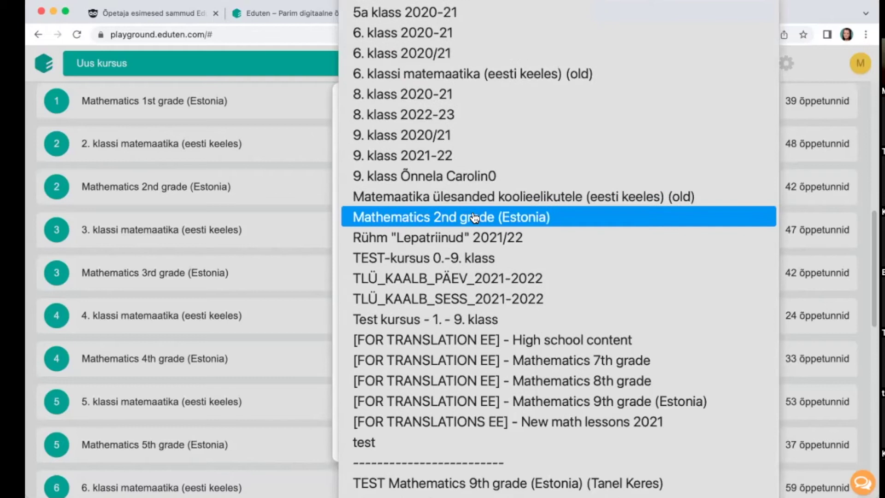
scroll(475, 217, down, 1)
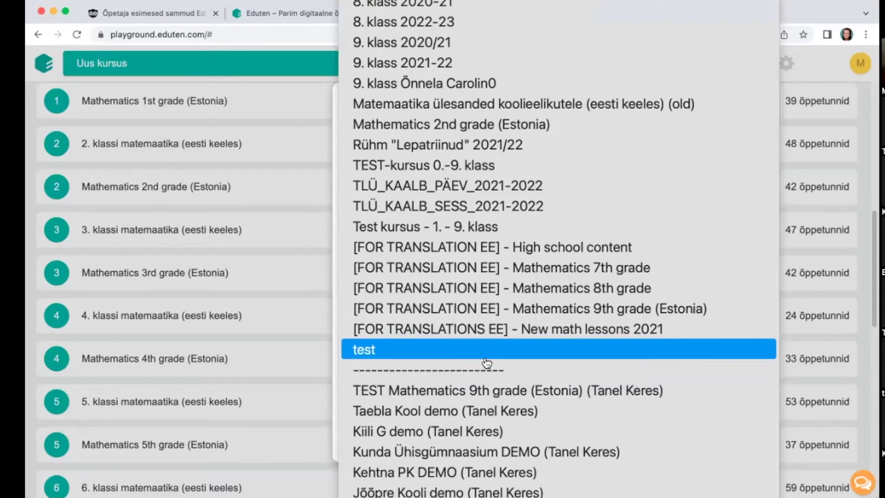
scroll(535, 374, up, 10)
scroll(485, 376, up, 4)
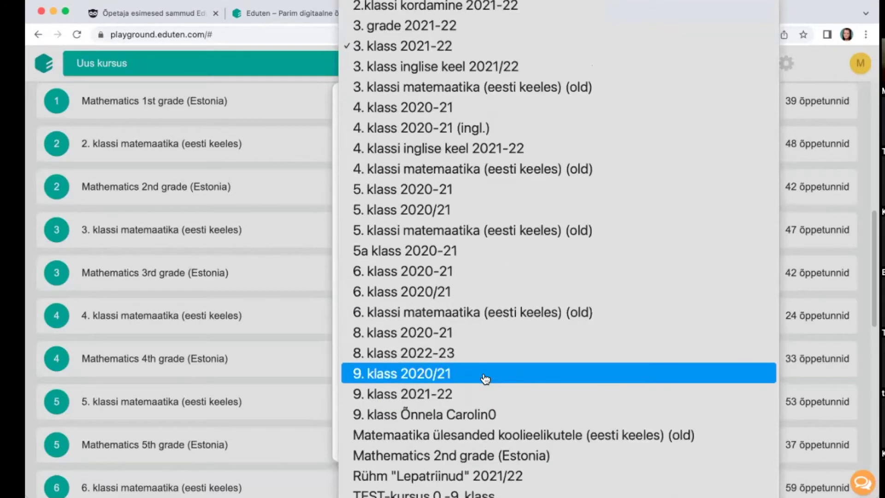
click(410, 79)
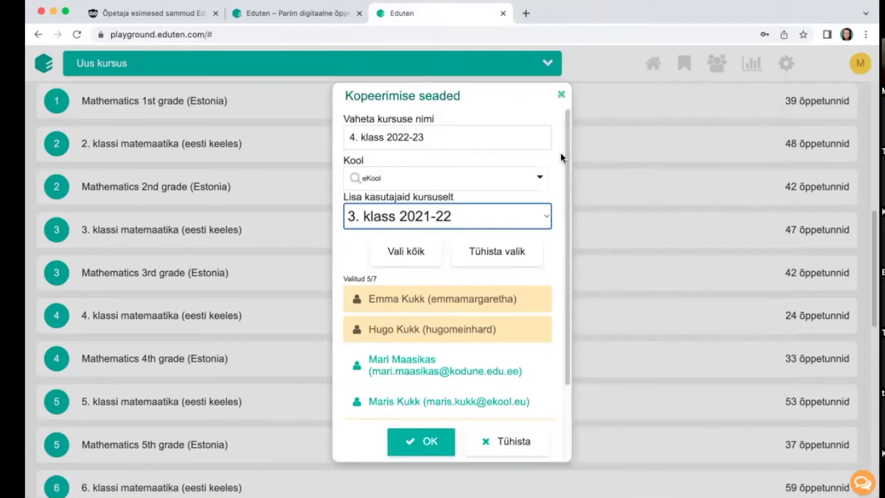
scroll(502, 211, down, 3)
scroll(500, 212, down, 2)
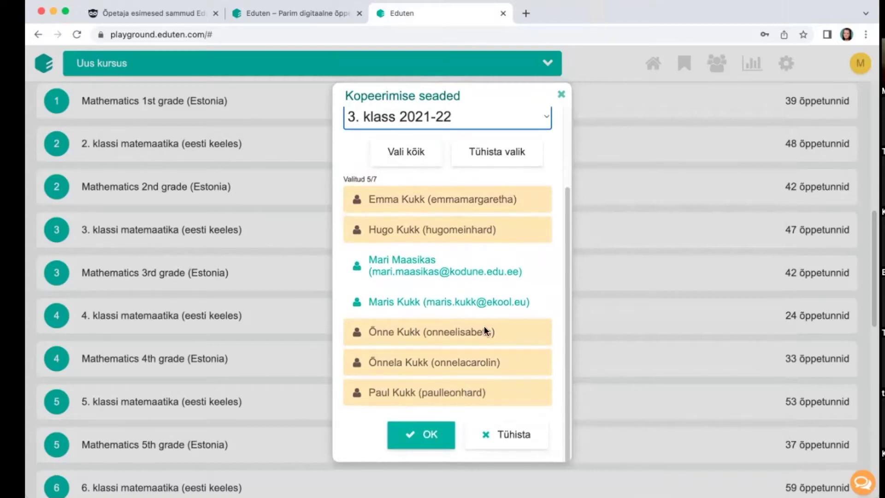
scroll(494, 333, up, 3)
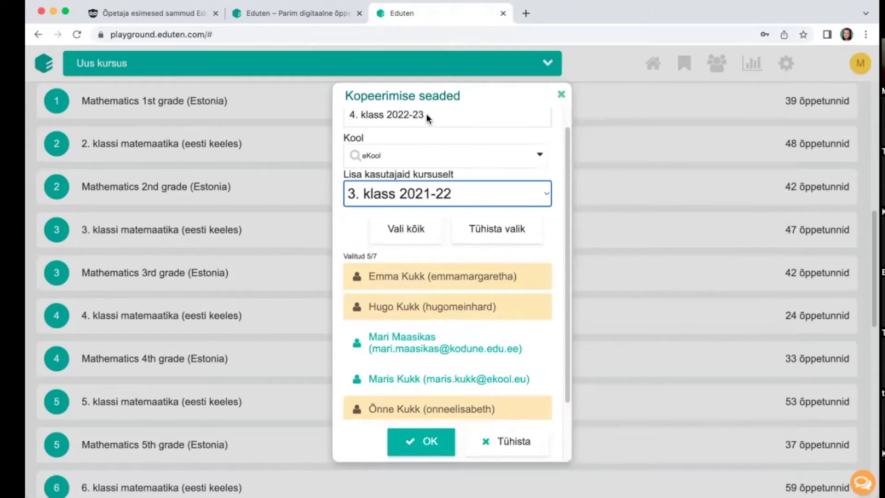
click(429, 447)
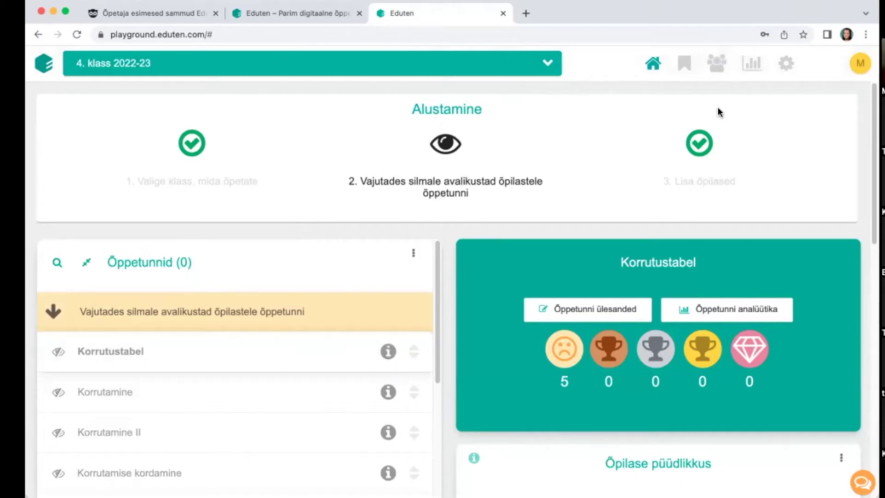
Step: Open the Kasutajad page for 4. klass 2022-23 and scroll to the Õpilased list
click(720, 66)
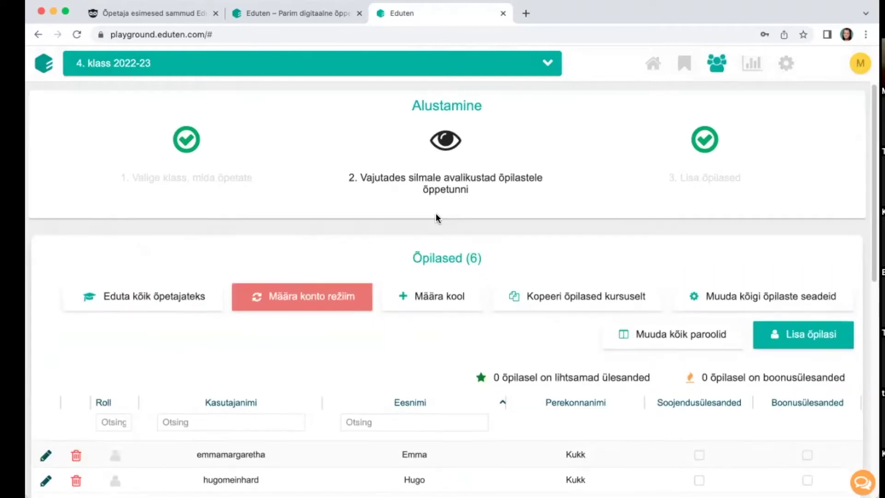
scroll(436, 213, down, 2)
scroll(466, 209, down, 3)
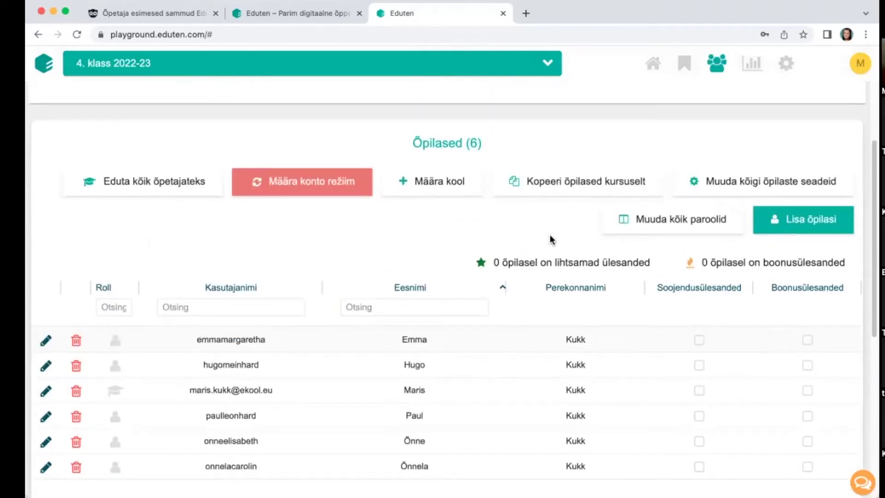
scroll(461, 258, down, 1)
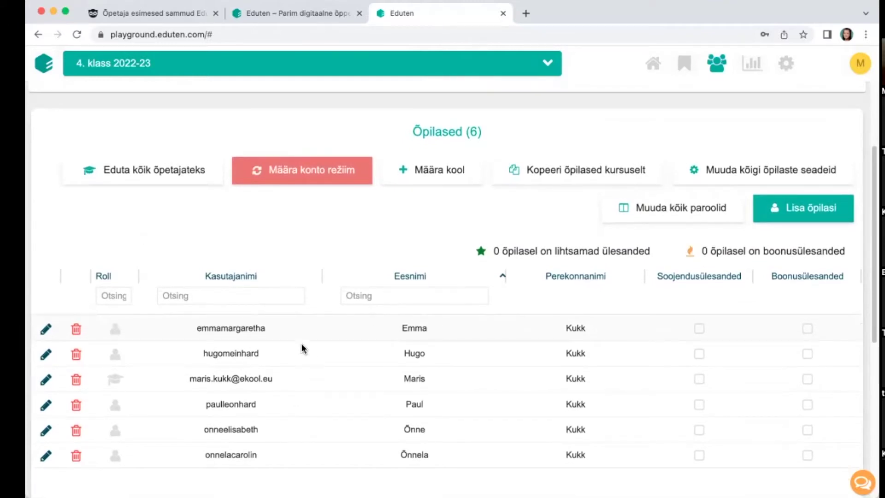
Step: Start Lisa õpilasi, enter the new student's full name and continue to usernames
click(767, 221)
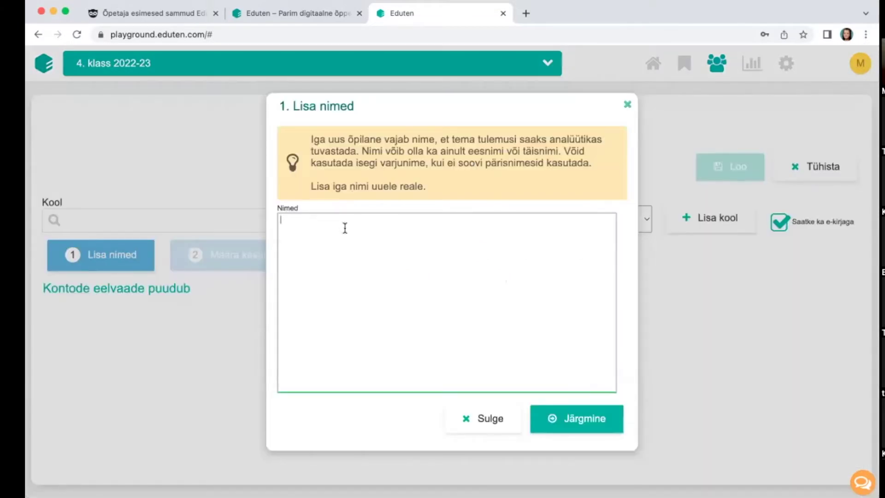
click(560, 418)
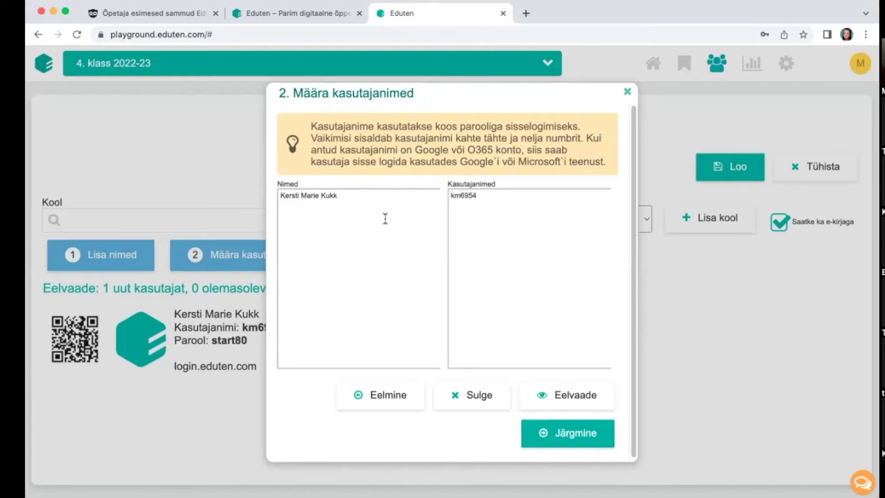
Step: Replace the generated username with the student's e-mail address, built from the copied name
drag(364, 198, 256, 192)
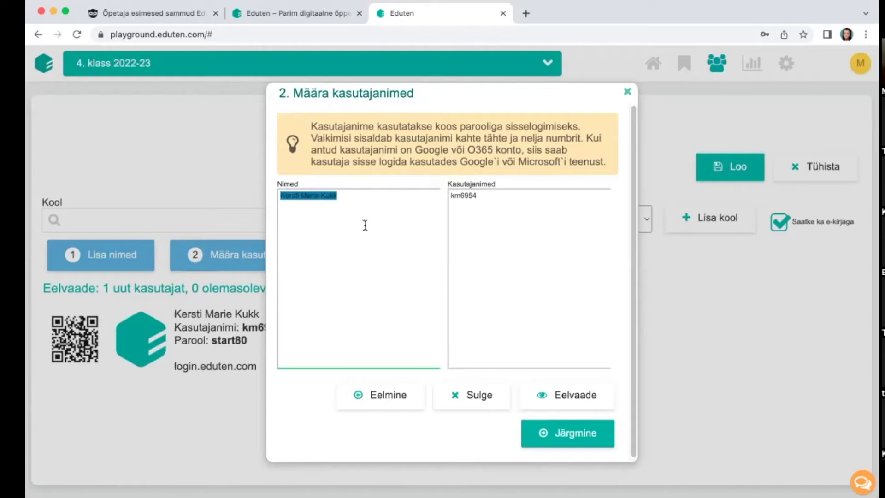
right_click(316, 193)
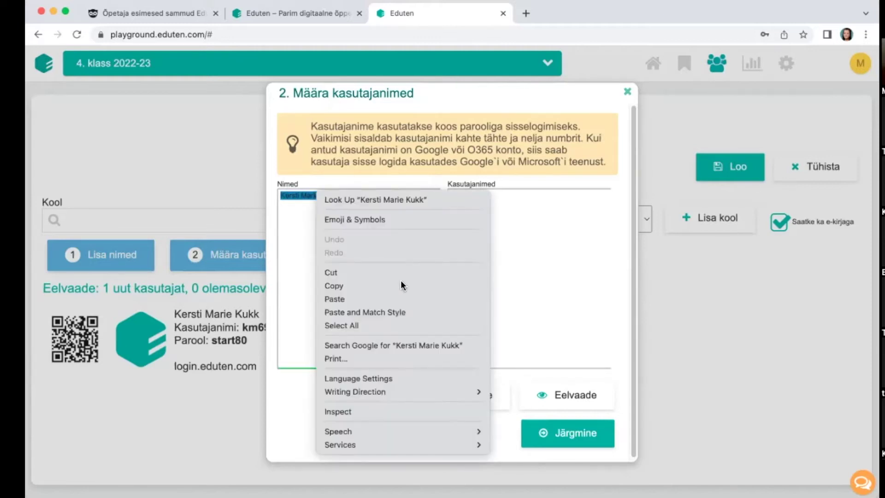
click(358, 287)
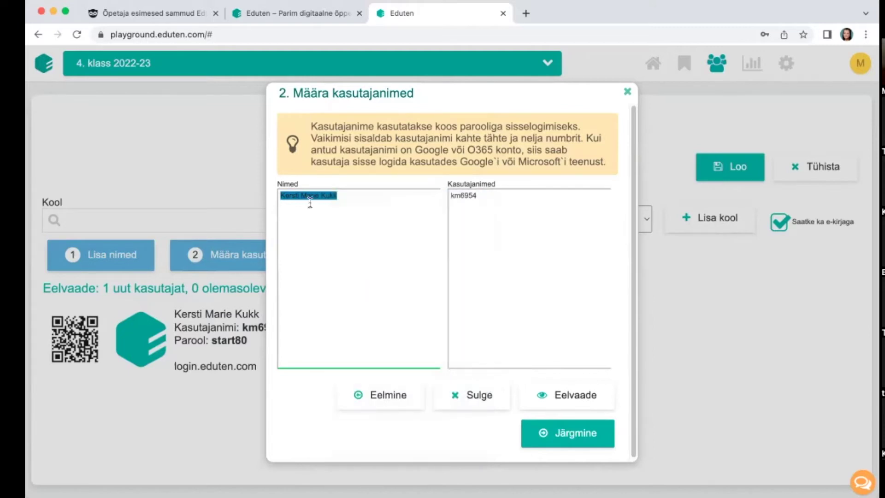
drag(498, 194, 340, 185)
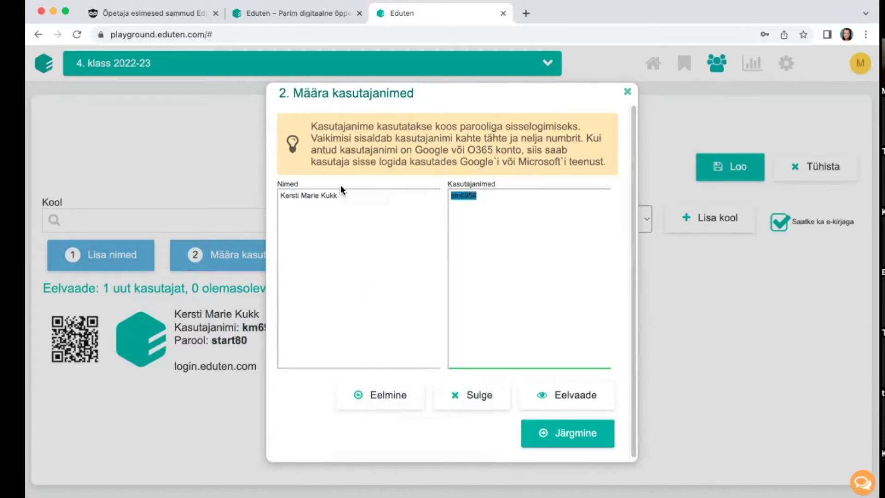
key(BackSpace)
right_click(475, 203)
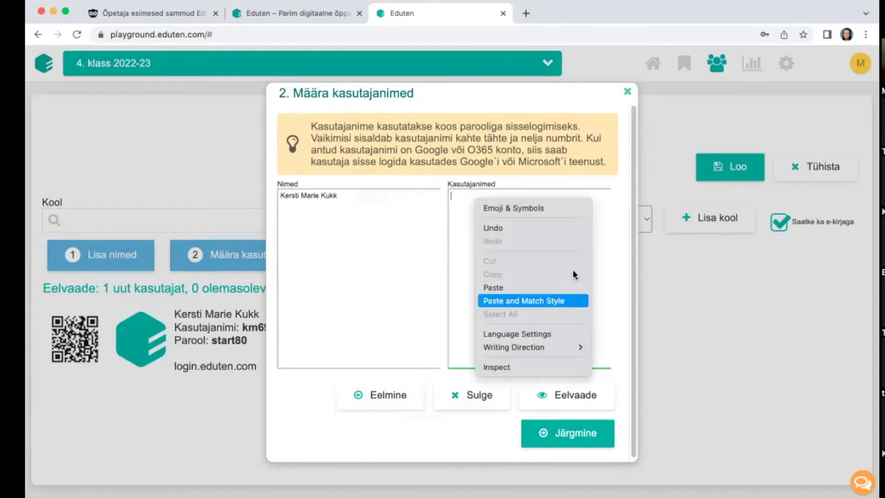
click(560, 300)
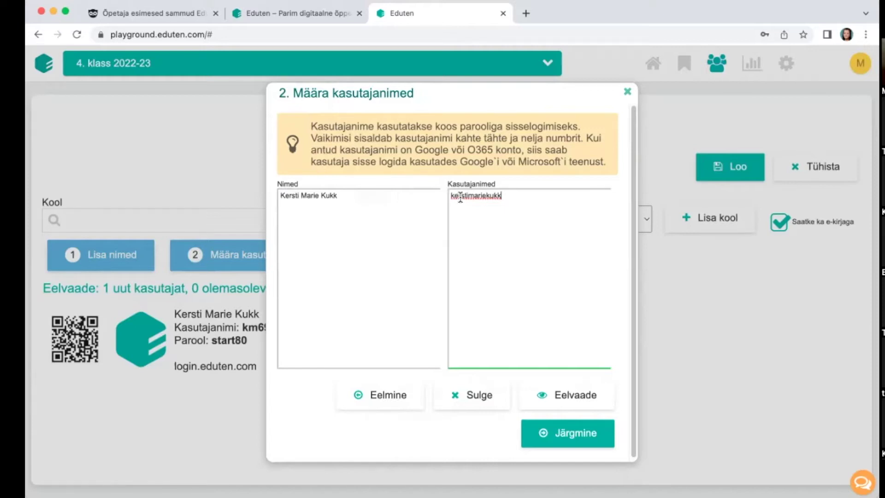
click(487, 196)
text(.ee)
Step: Go to the '3. Määra parool' step, moving the dialog aside to view the preview
click(569, 442)
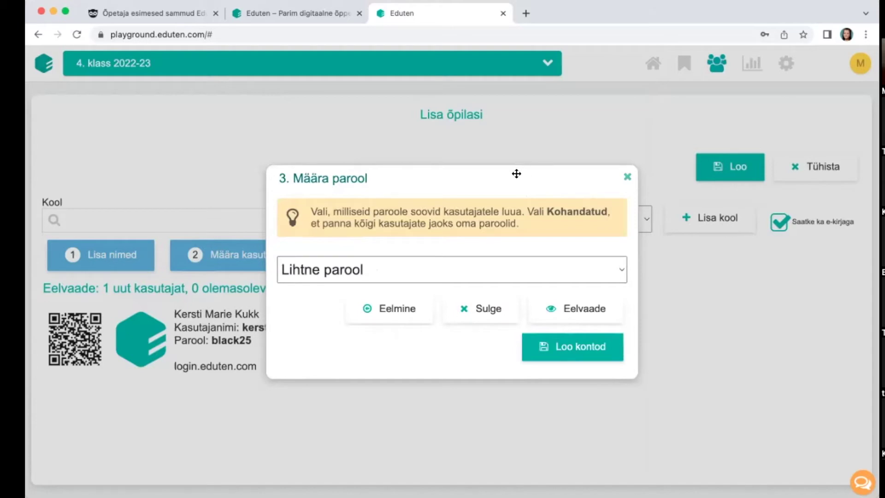
drag(502, 187, 652, 282)
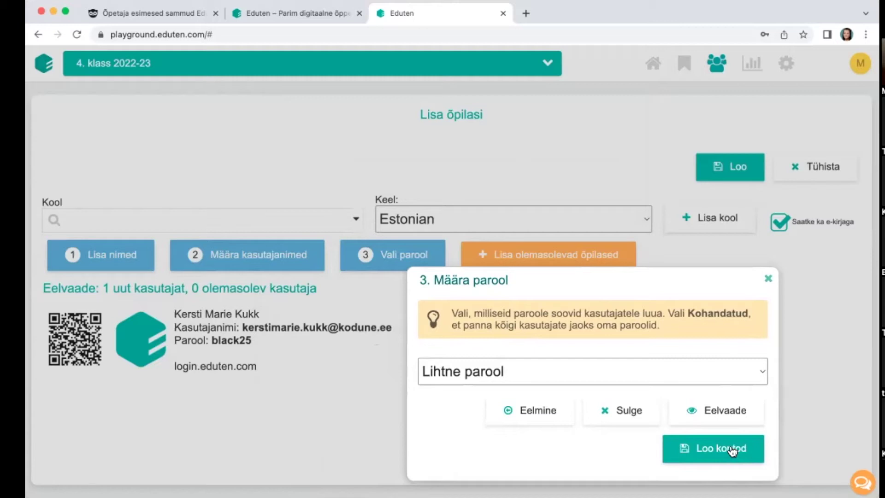
drag(686, 282, 546, 220)
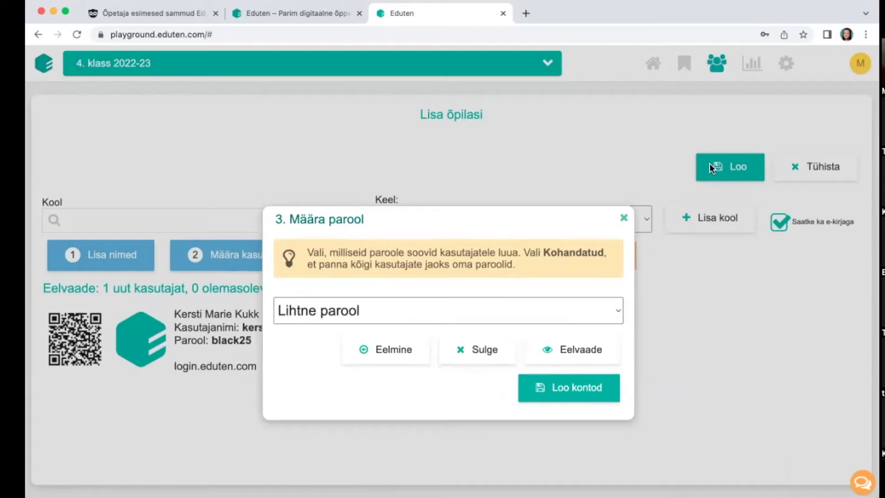
Step: Try custom passwords, revert to simple generated ones, then close the dialog and cancel
click(433, 316)
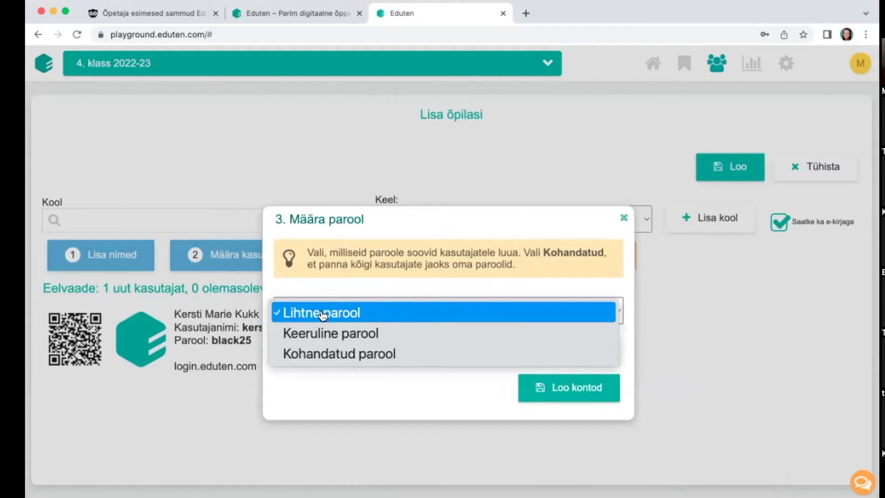
click(393, 354)
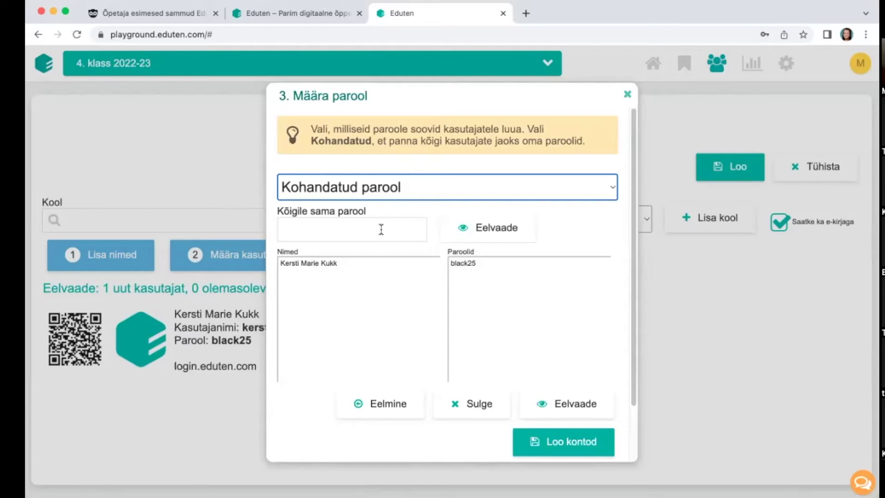
click(387, 194)
click(369, 149)
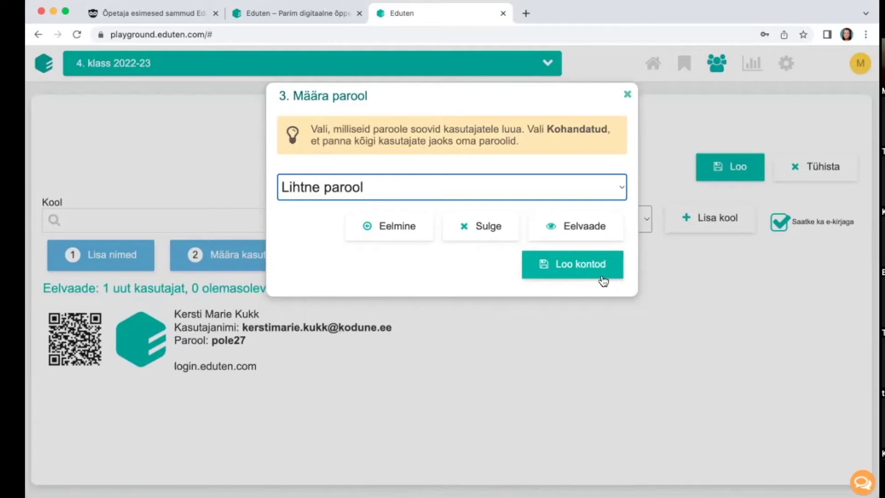
click(470, 231)
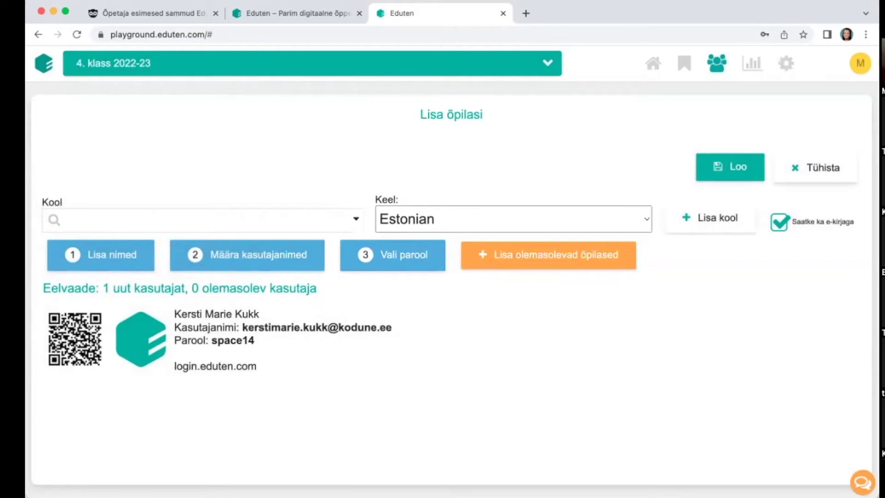
click(817, 167)
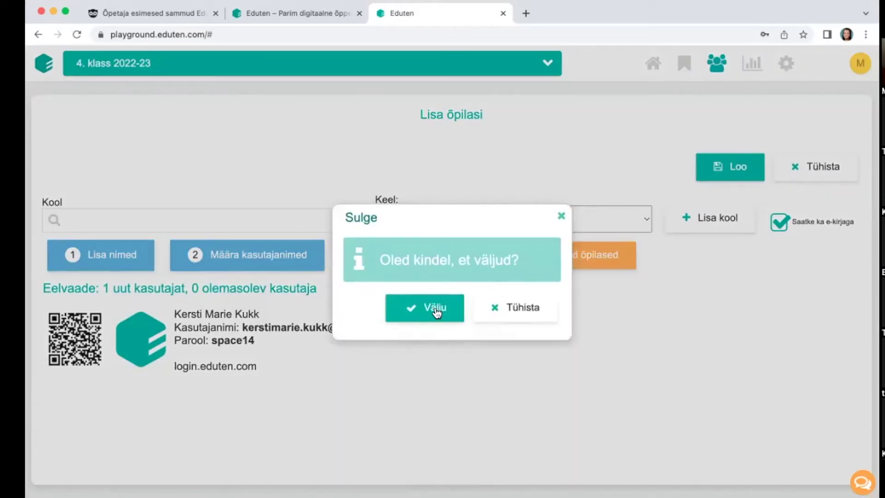
Step: Leave the unfinished new-student form and open the fourth student's Muuda õpilane dialog
click(436, 312)
scroll(518, 266, down, 4)
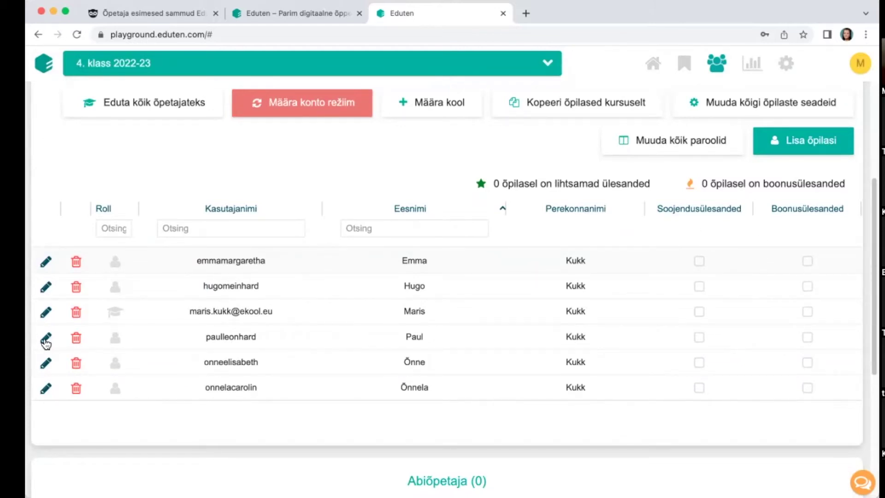
click(46, 339)
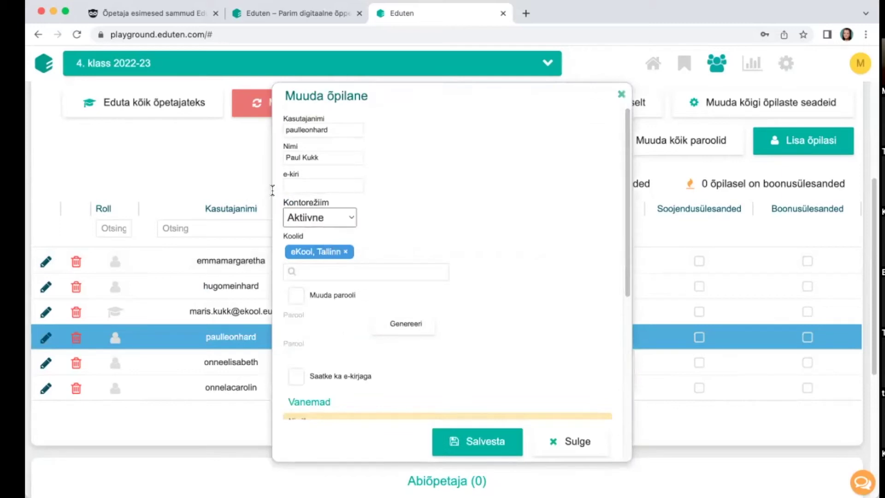
Step: Check the name and e-mail fields, generate a new password, then switch password changing back off
click(304, 158)
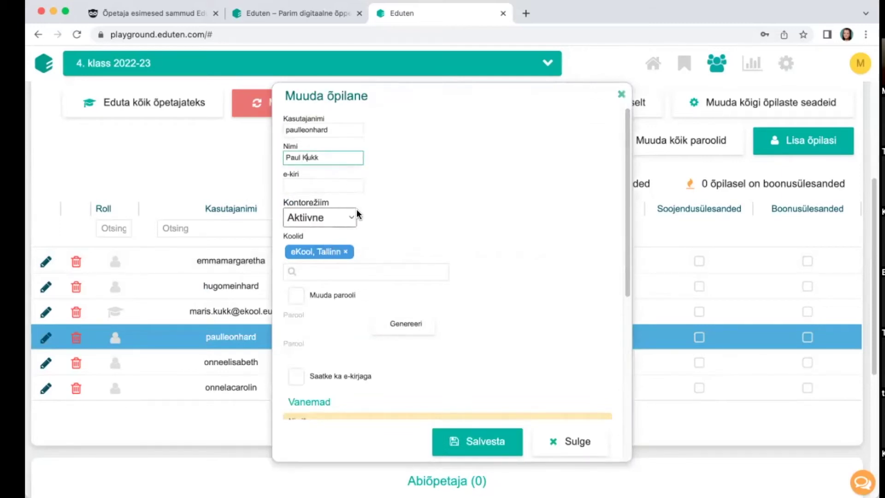
click(319, 185)
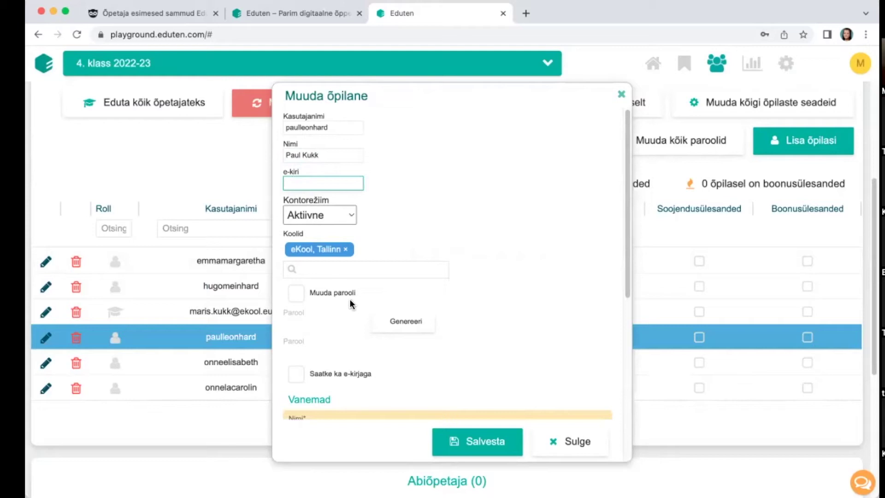
click(297, 293)
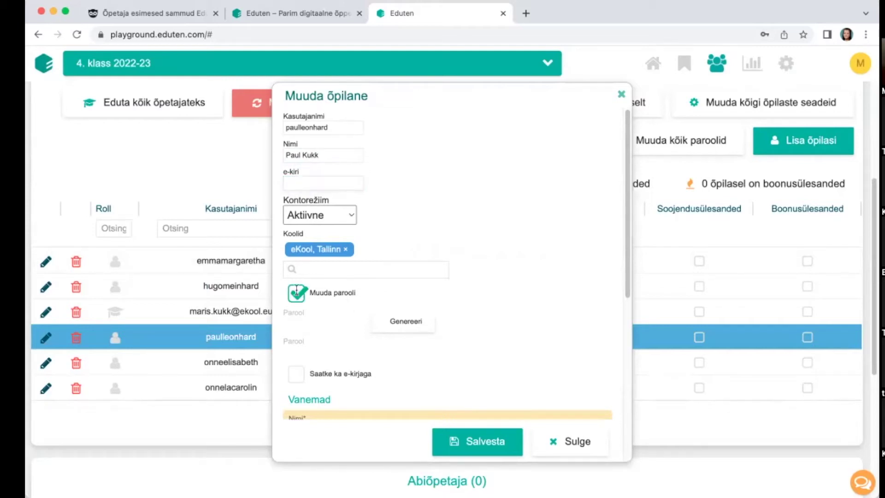
click(411, 328)
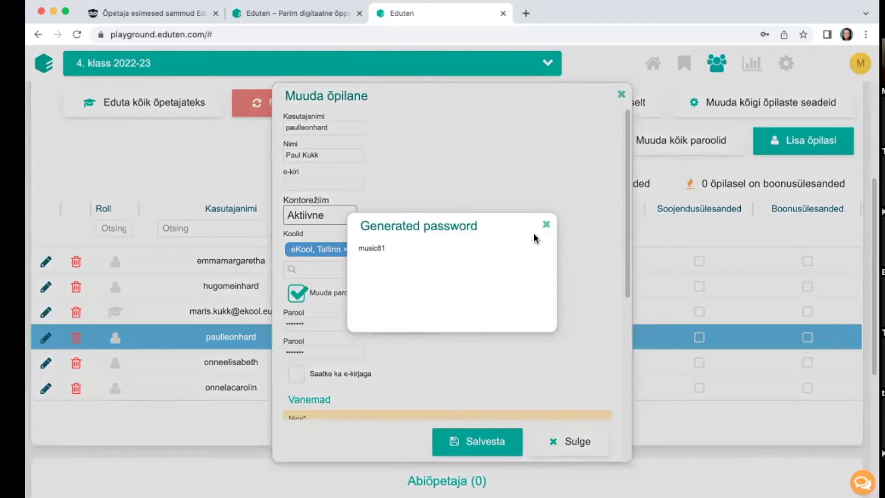
click(546, 225)
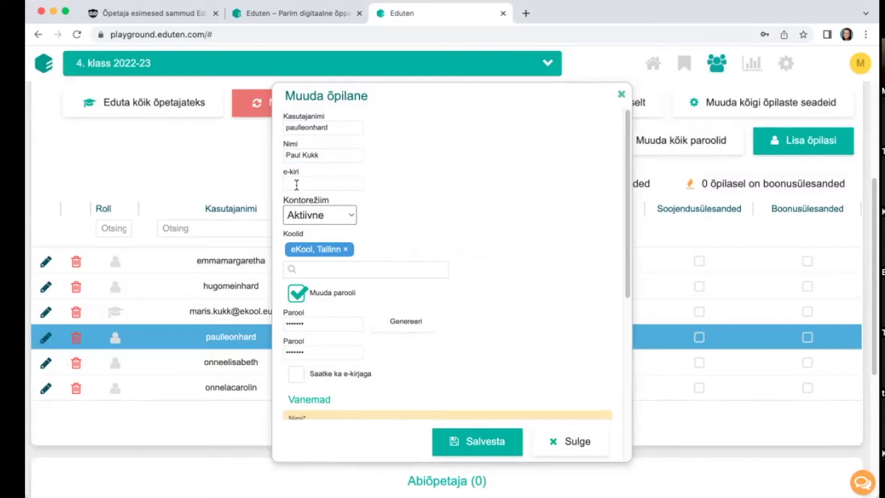
click(297, 291)
Step: Scroll through the rest of the student form and close it without saving
click(293, 372)
scroll(443, 343, down, 2)
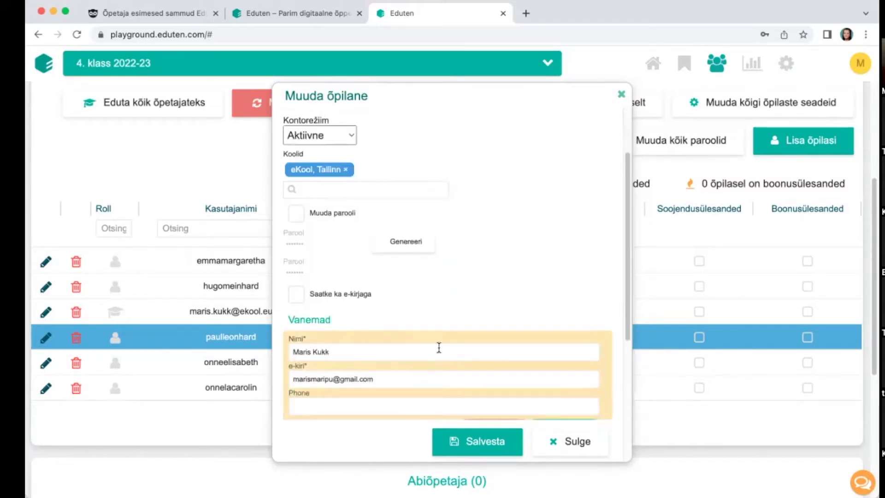
scroll(489, 299, down, 3)
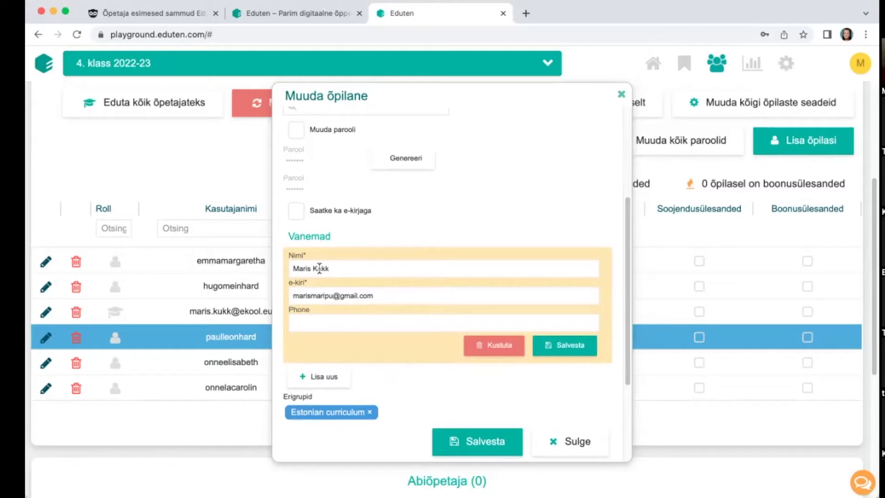
scroll(350, 275, down, 2)
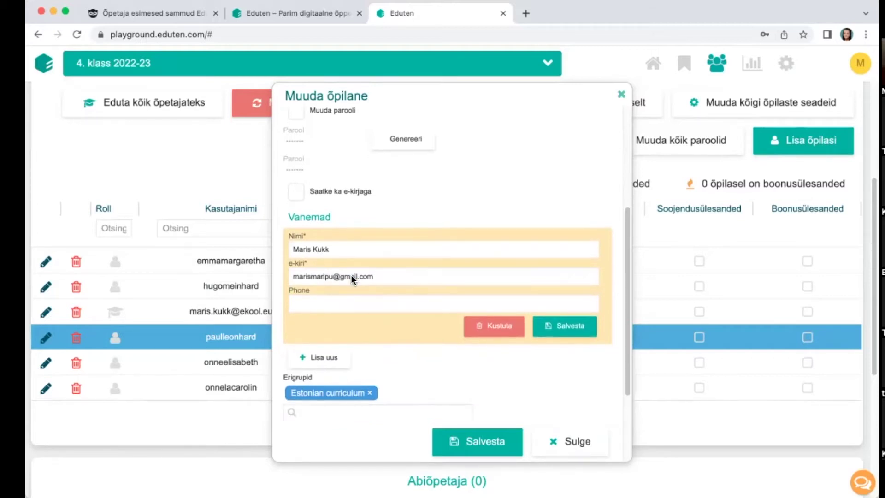
scroll(351, 275, down, 5)
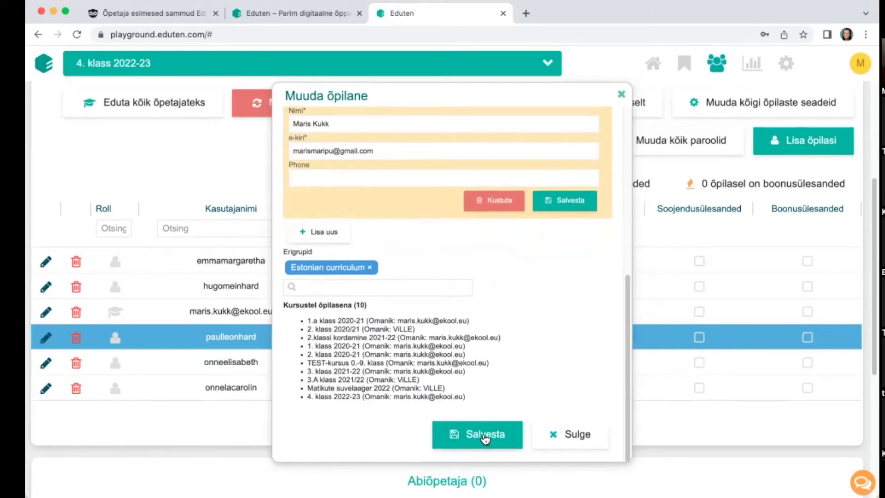
click(567, 447)
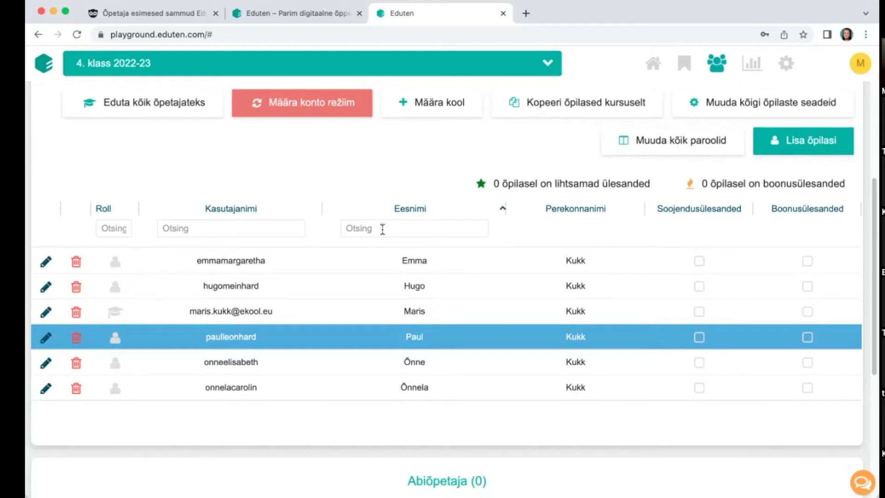
Step: Scroll down the 4. klass 2022-23 page to the empty Abiõpetaja (0) section
scroll(507, 223, down, 5)
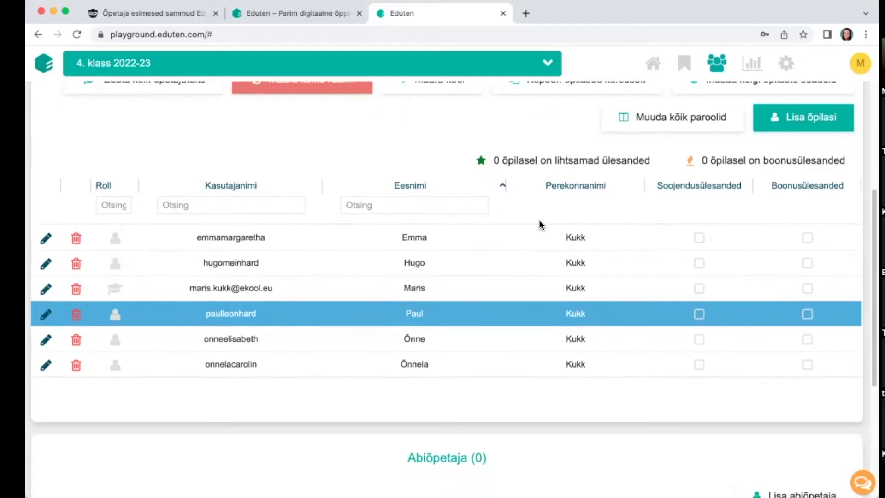
scroll(540, 225, down, 8)
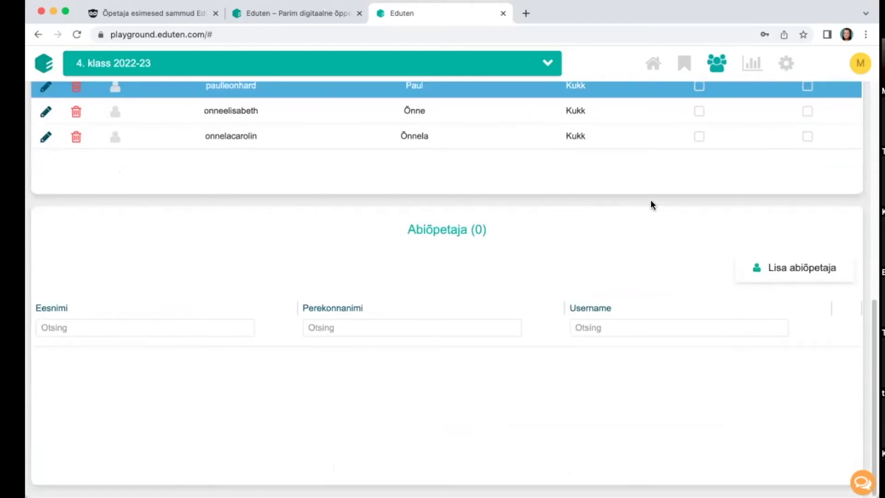
click(802, 269)
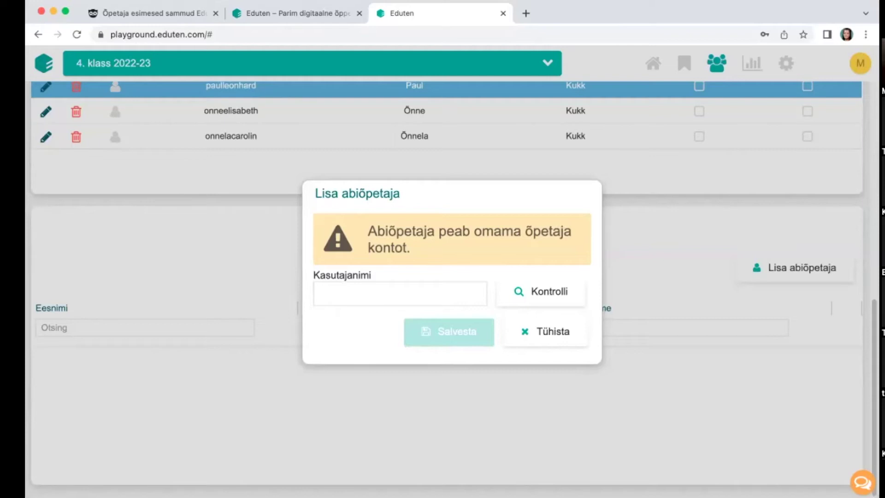
click(458, 291)
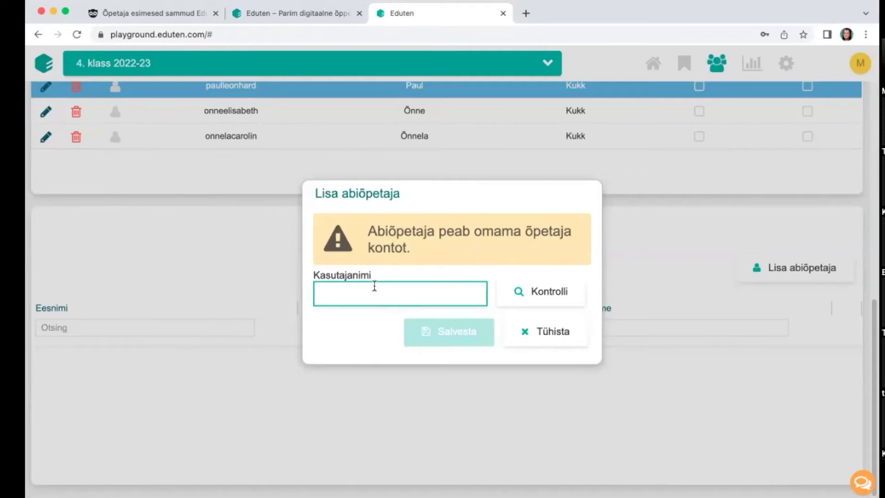
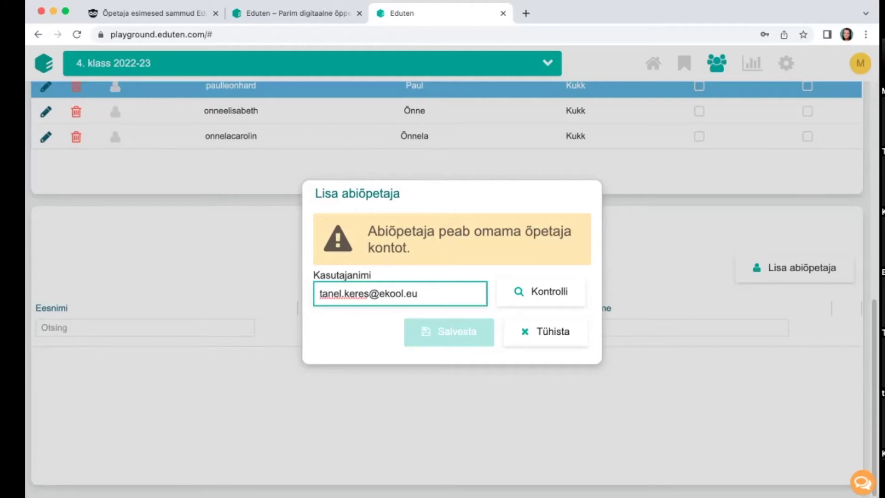
click(544, 306)
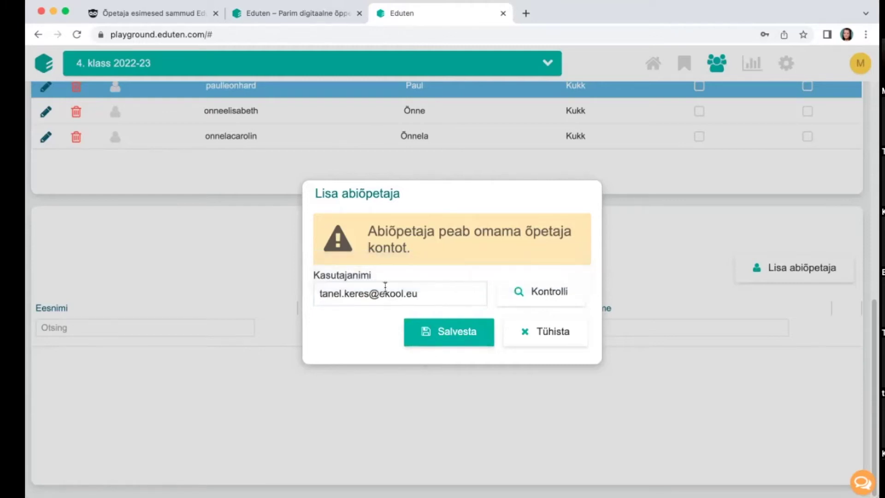
click(429, 292)
key(BackSpace)
text(e)
click(531, 297)
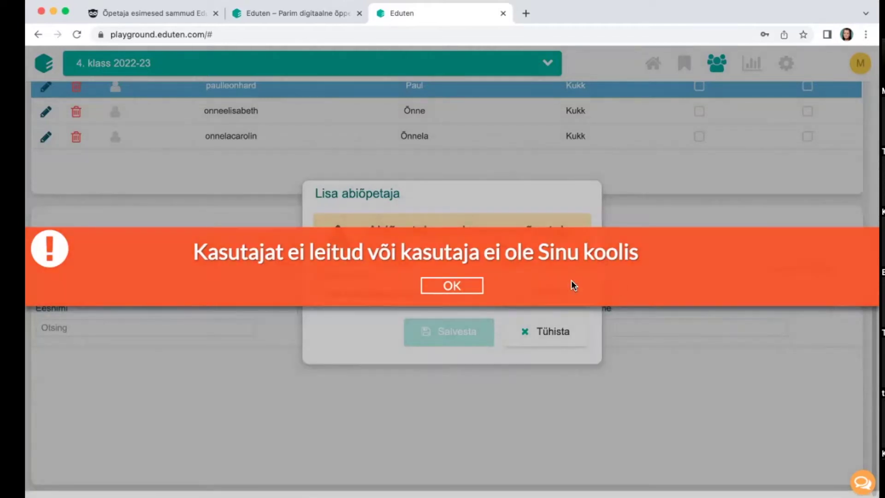
click(426, 284)
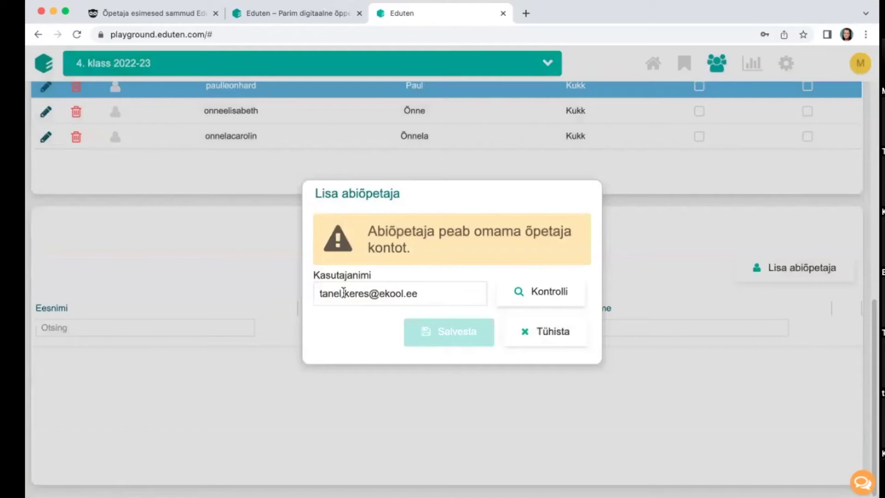
click(540, 335)
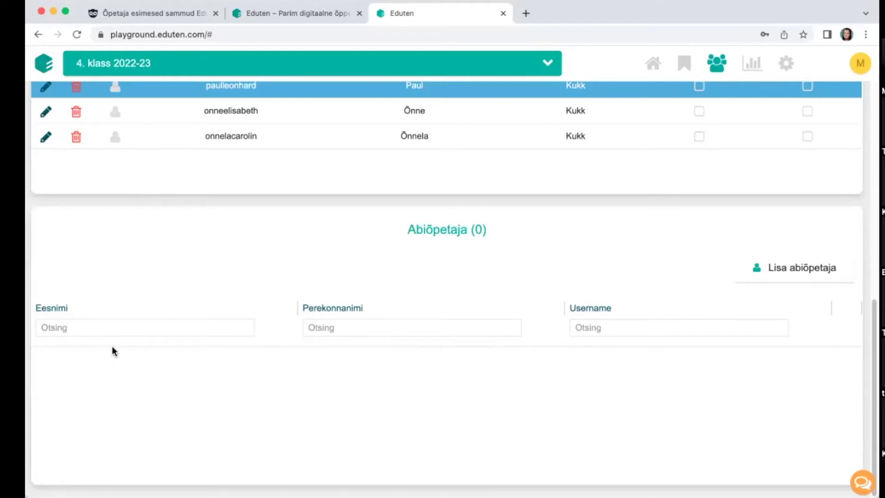
scroll(340, 369, up, 1)
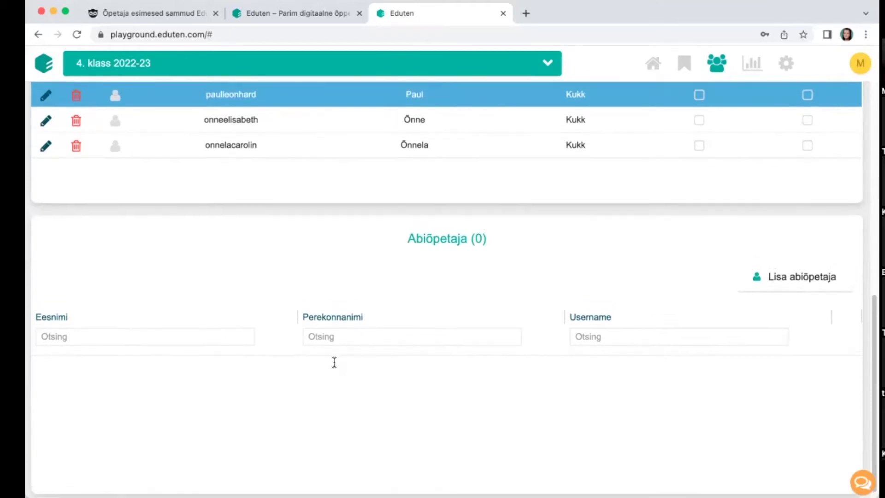
scroll(335, 362, up, 10)
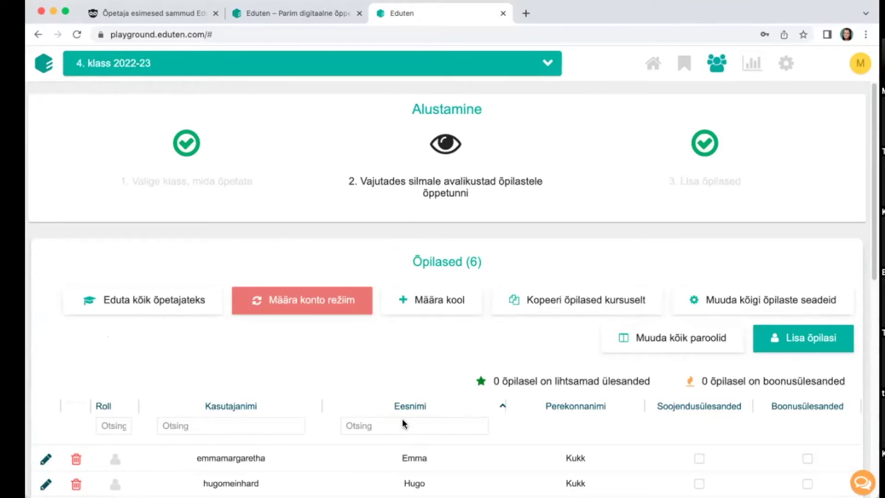
scroll(427, 369, down, 3)
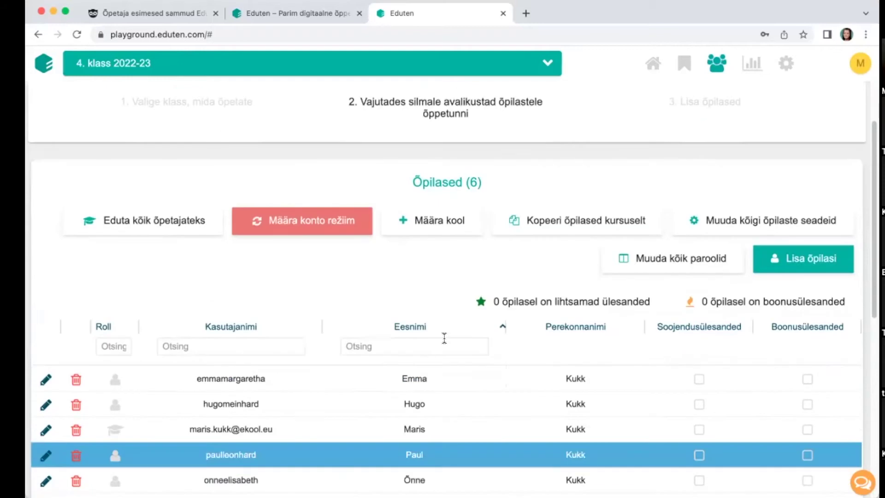
scroll(444, 338, down, 1)
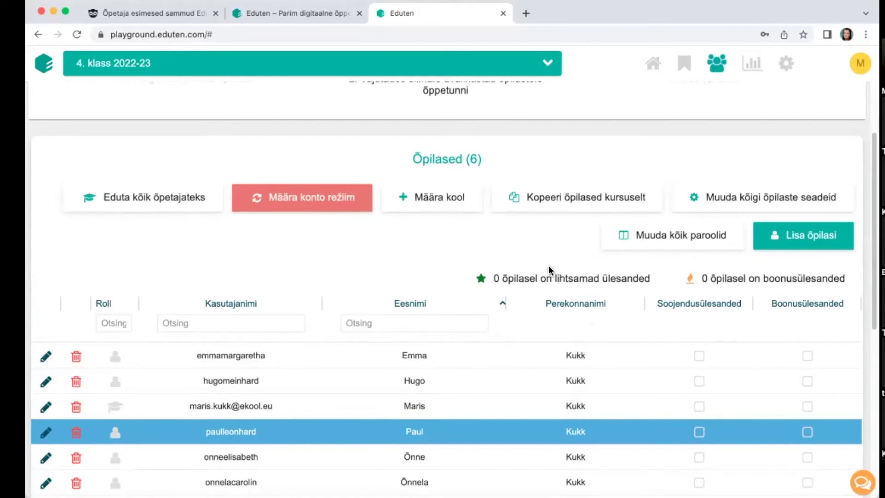
click(674, 248)
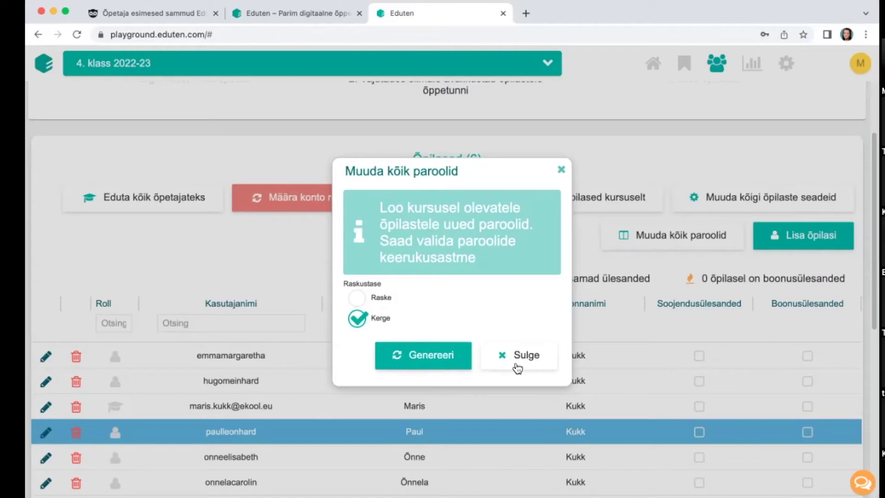
click(518, 365)
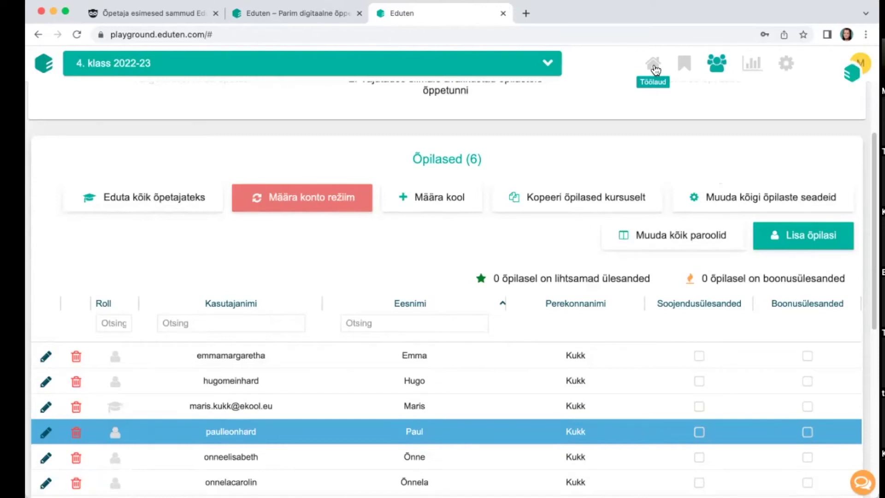
Step: Return to the class dashboard, then switch to the eduten.ee tab showing the Eduten Eestis chat
click(654, 67)
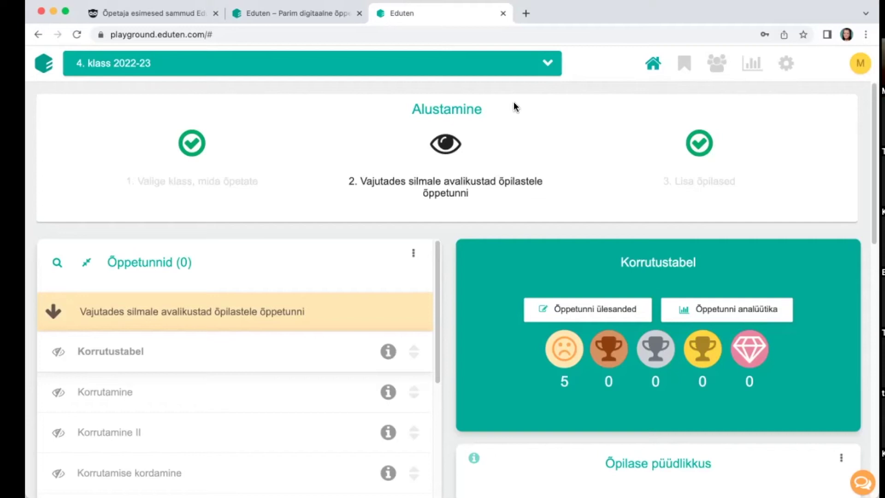
click(276, 14)
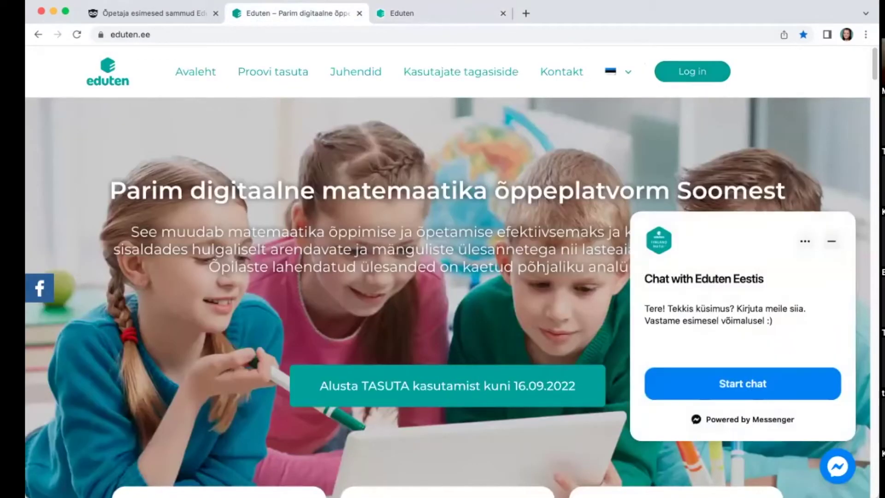
Step: Open the Eduten Eestis Facebook page and scroll through its posts
click(42, 290)
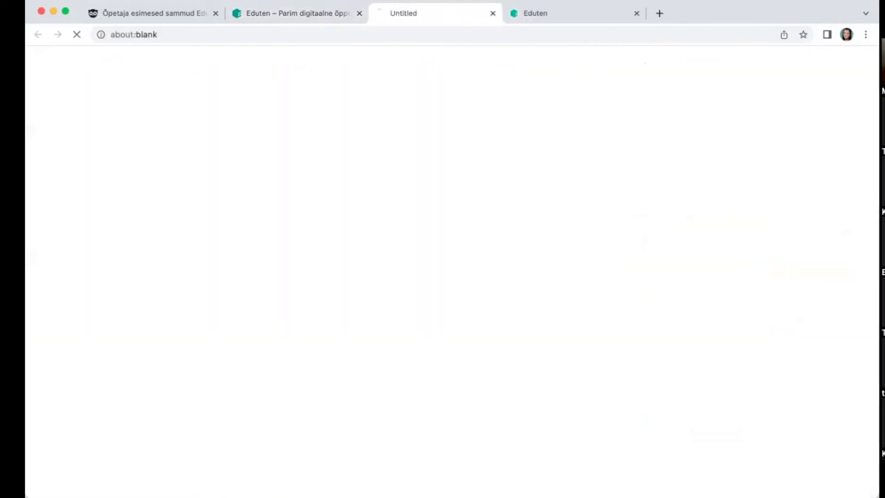
scroll(687, 342, down, 15)
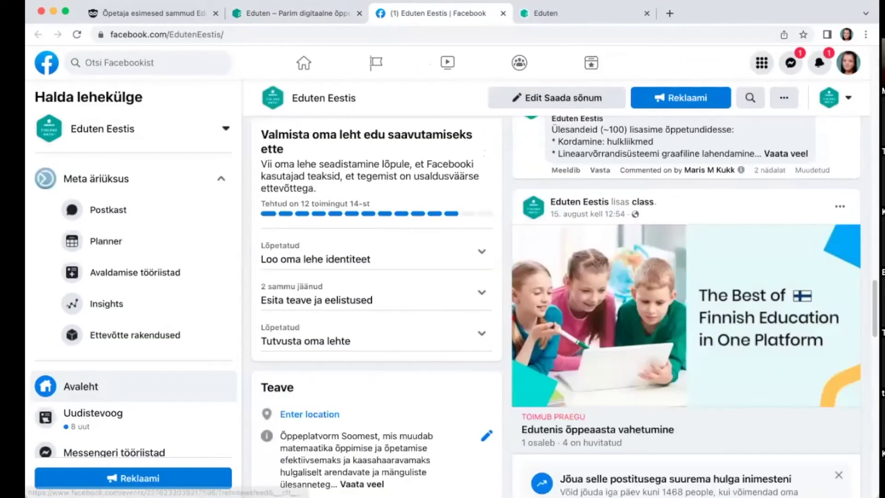
scroll(687, 342, down, 15)
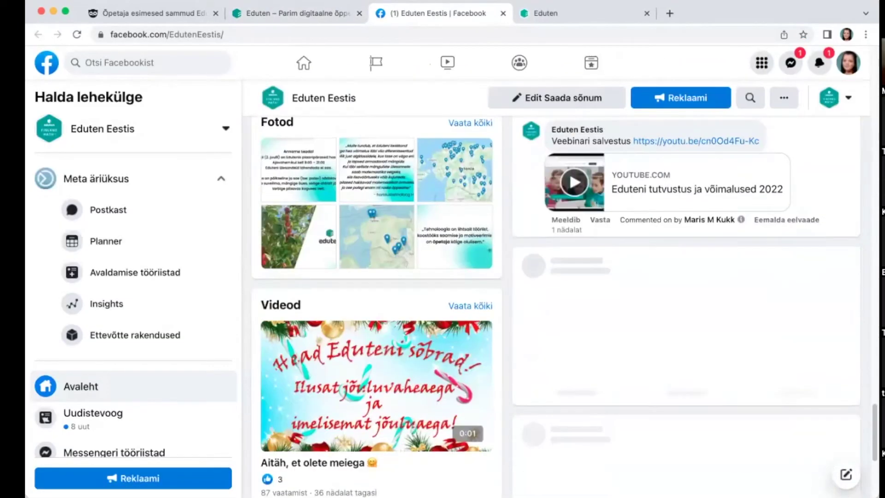
scroll(687, 341, up, 10)
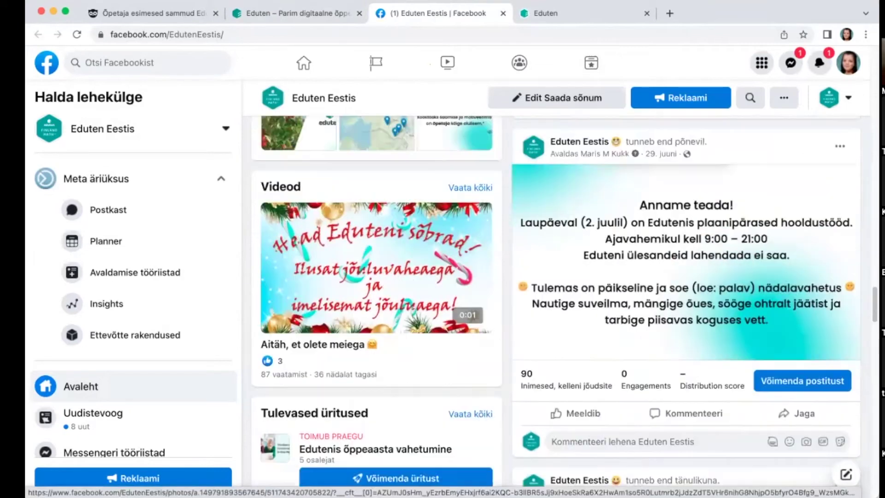
scroll(781, 347, up, 5)
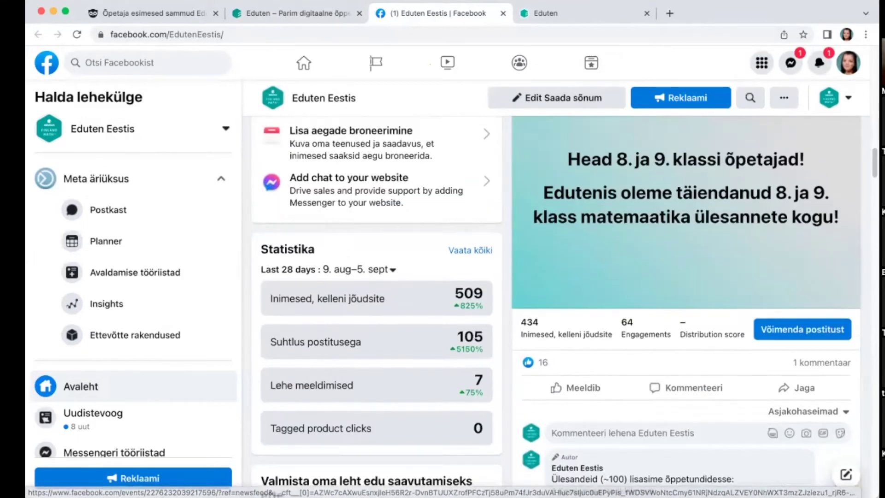
scroll(672, 421, down, 1)
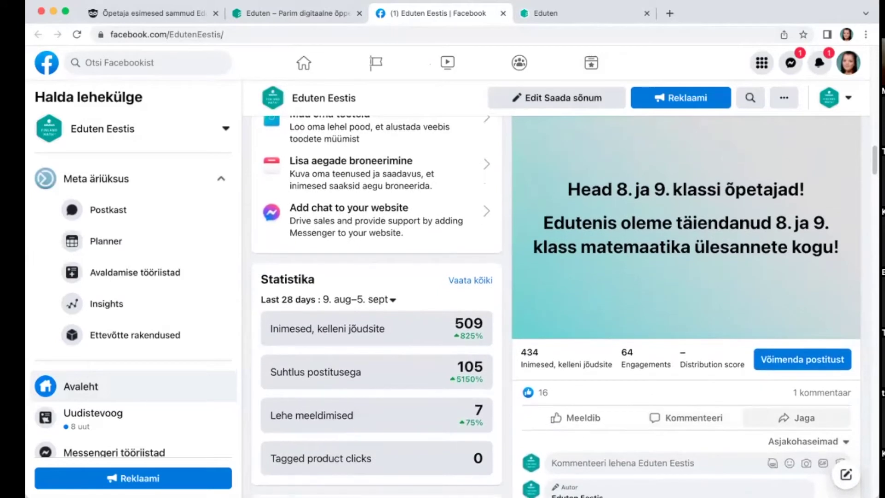
Step: Toggle the announcement's comments, expand the author's comment, then return to the Eduten dashboard
click(823, 393)
click(822, 393)
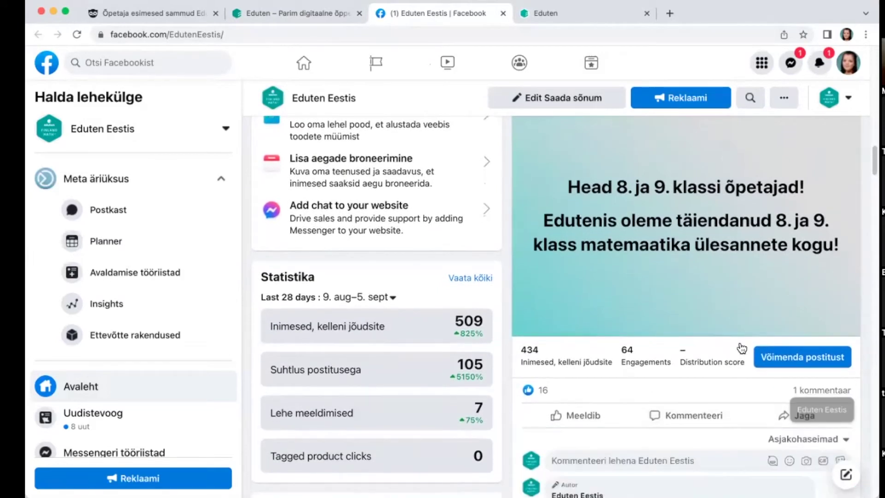
scroll(738, 358, down, 3)
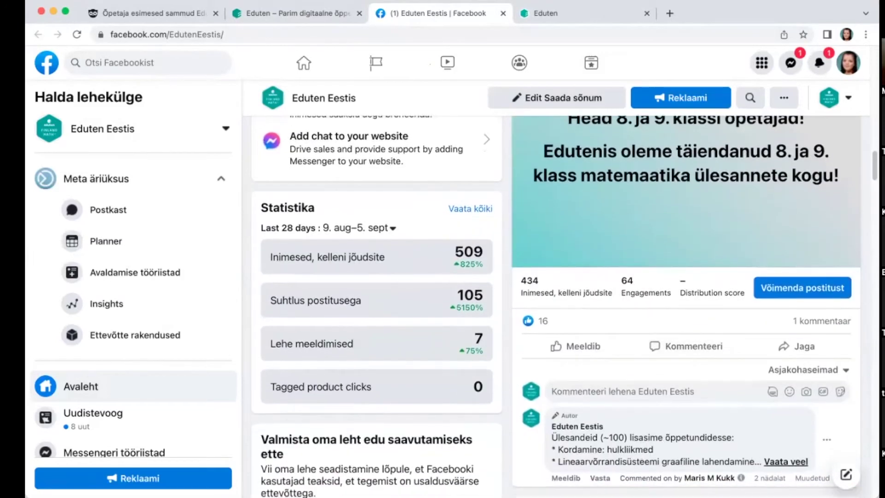
click(770, 464)
scroll(735, 354, down, 1)
scroll(734, 354, down, 6)
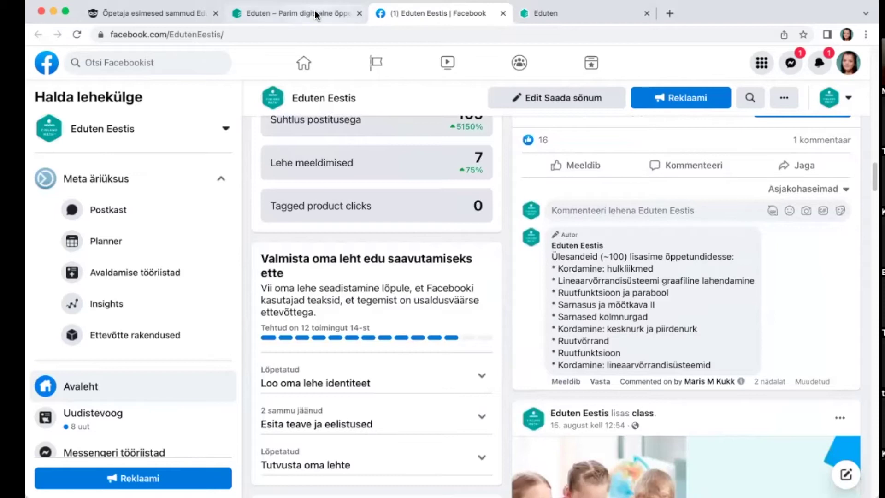
key(ctrl+Tab)
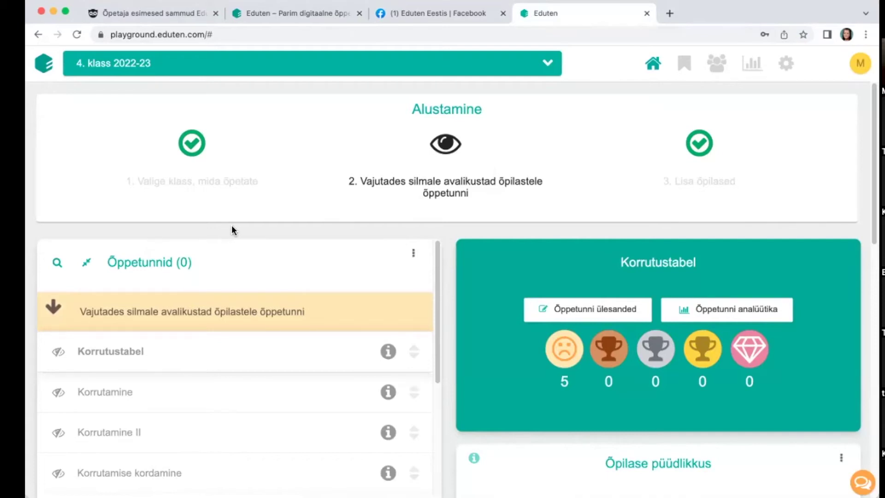
Step: Select archived course 3. klass 2021-22 via the Abiõpetaja roll and Arhiveeritud filters, and scroll its lessons
click(252, 69)
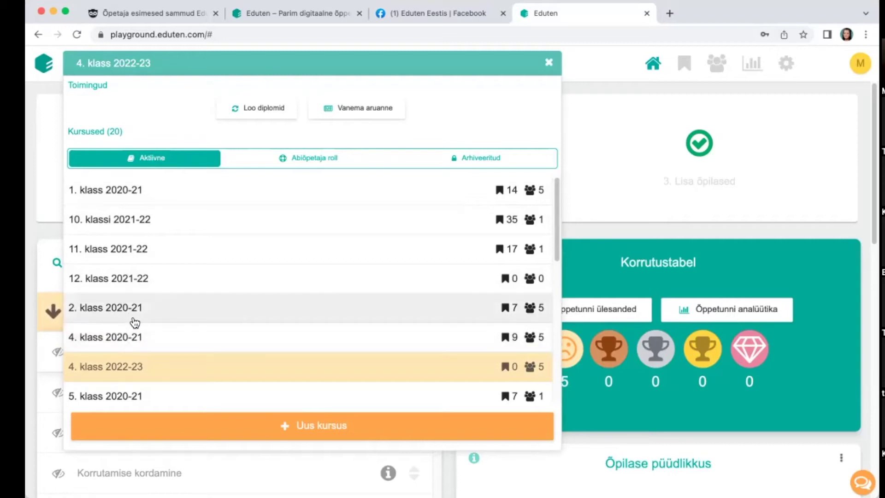
click(323, 162)
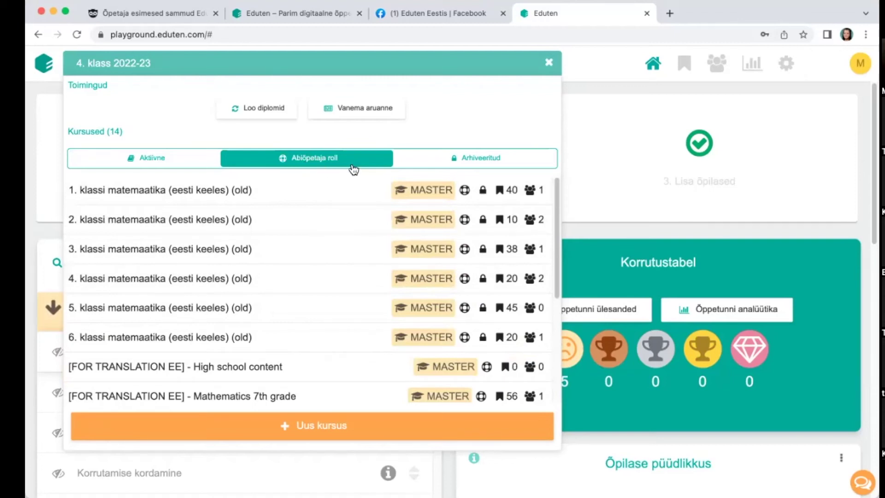
click(481, 161)
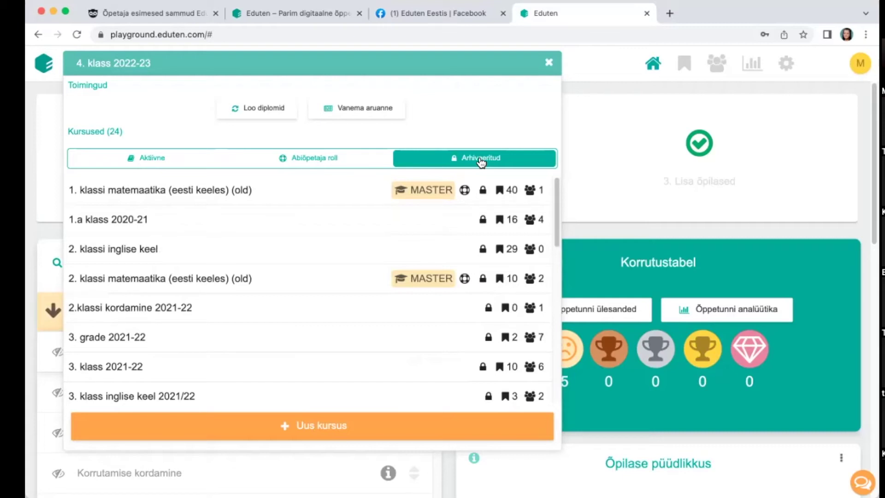
click(116, 369)
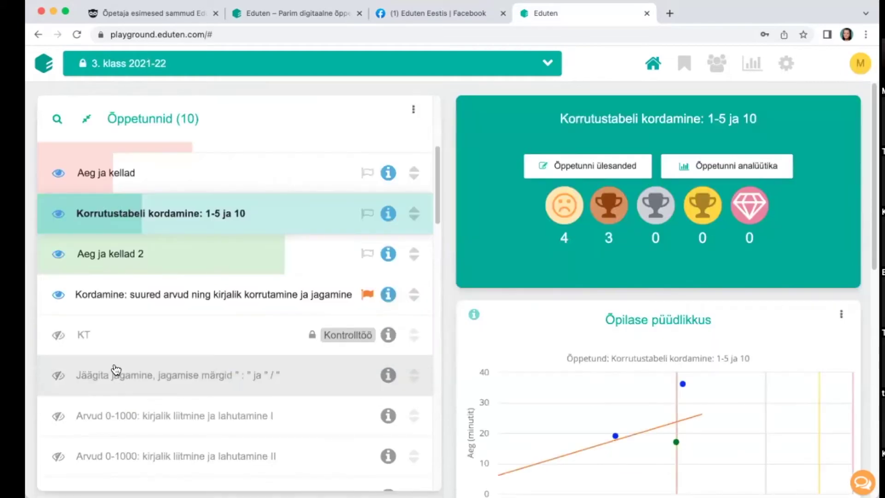
scroll(176, 305, up, 5)
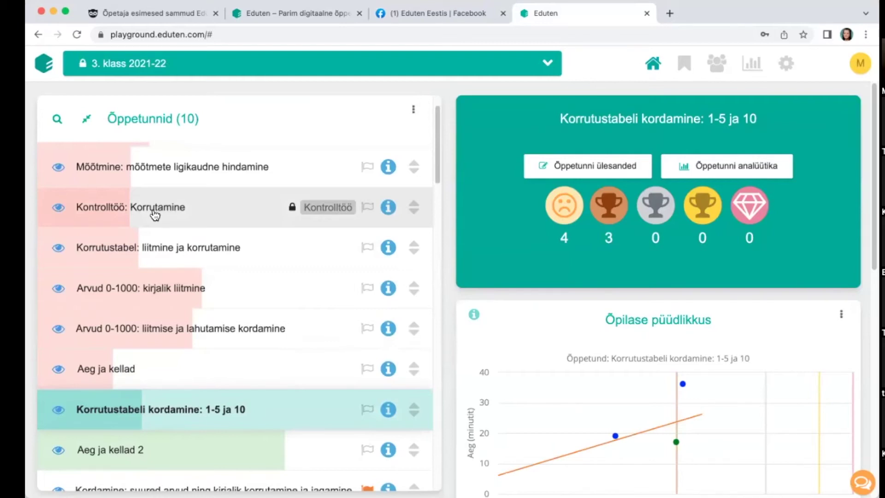
scroll(180, 215, up, 1)
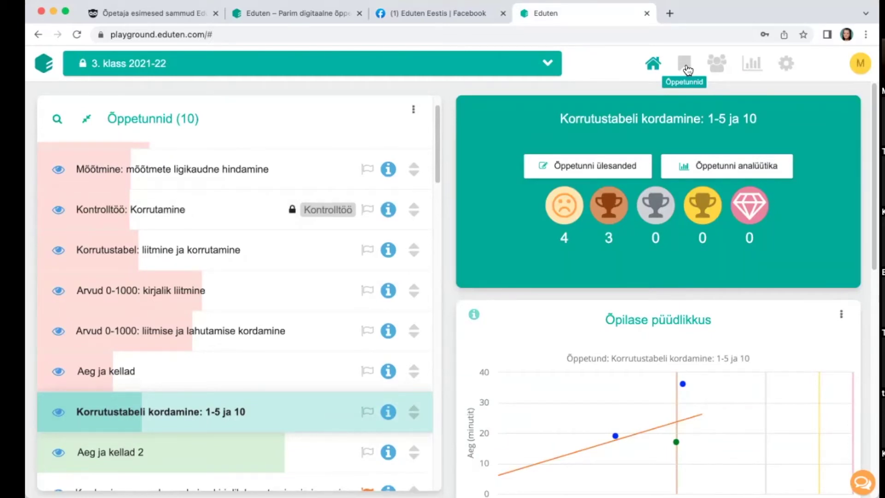
Step: Create a new Kontrolltöö from the lessons page and replace its 'Uus' title with 'Korrutamine'
click(686, 68)
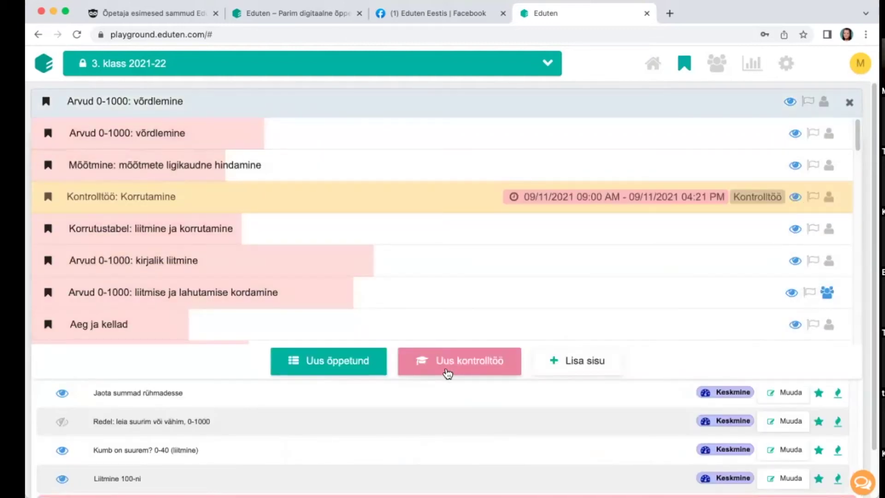
click(454, 369)
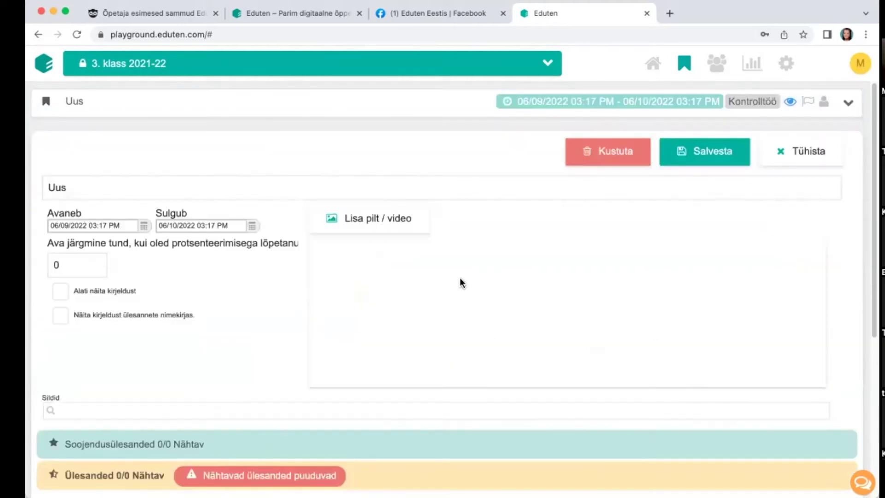
drag(77, 193, 39, 194)
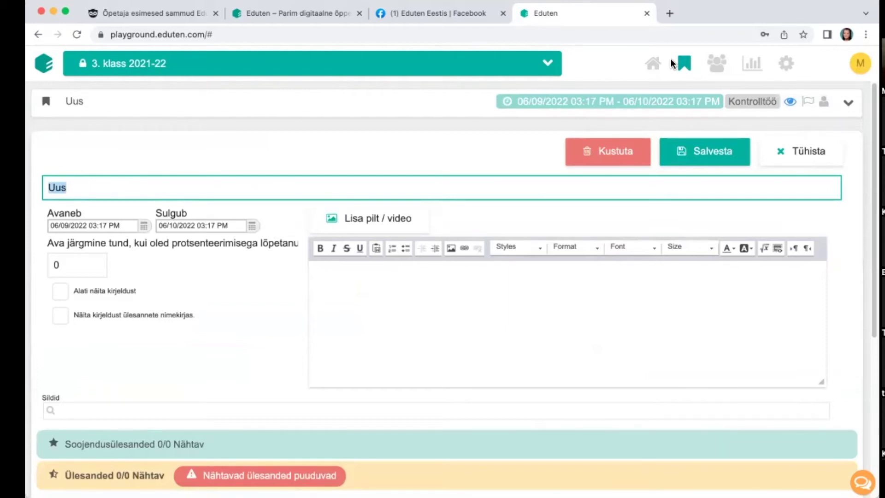
text(Korrutamine)
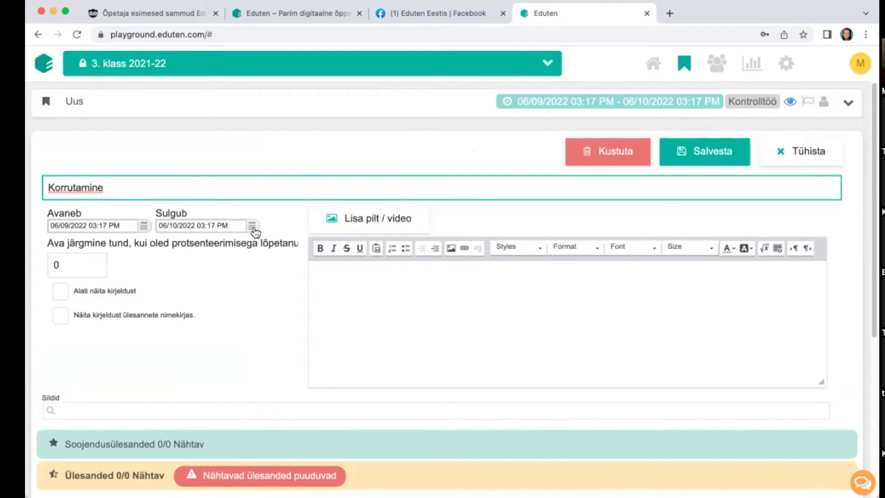
Step: Set the test's opening to 07/09/2022 at 08:00 AM
click(144, 228)
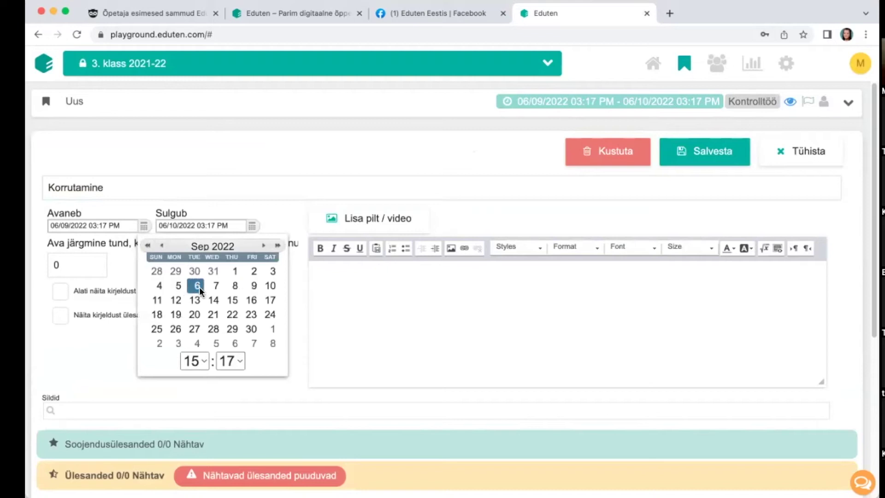
click(216, 286)
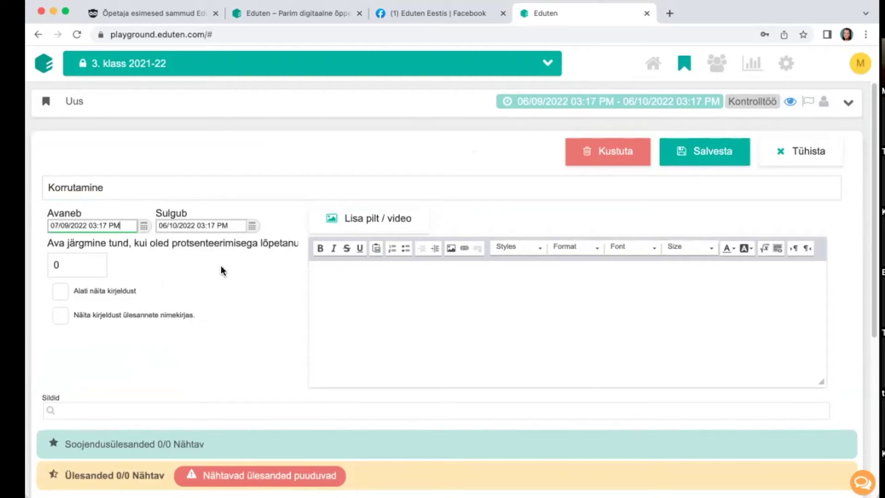
drag(110, 227, 92, 227)
click(100, 228)
key(BackSpace)
text(8:00)
Step: Set the test's closing to 07/09/2022 at 05:00 PM
click(170, 222)
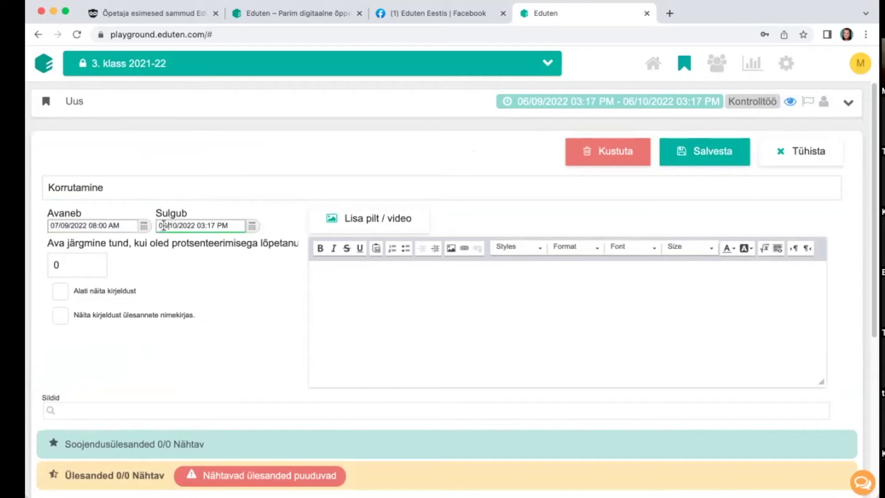
click(252, 226)
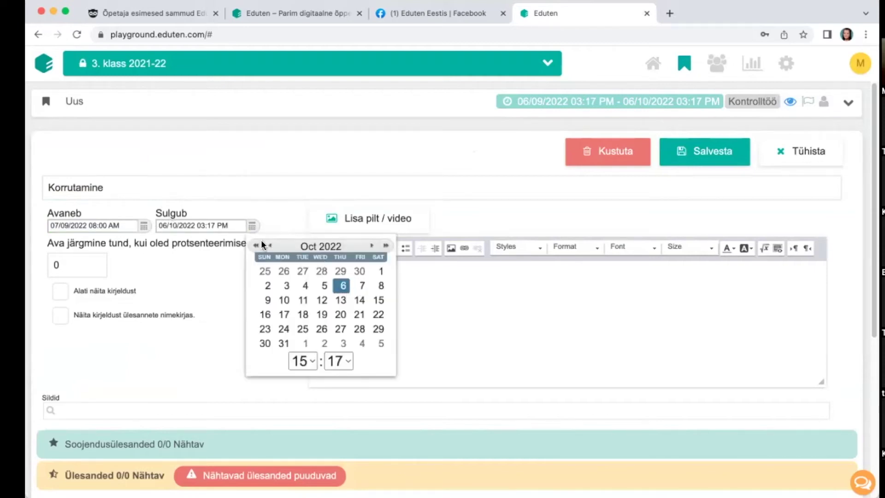
click(363, 288)
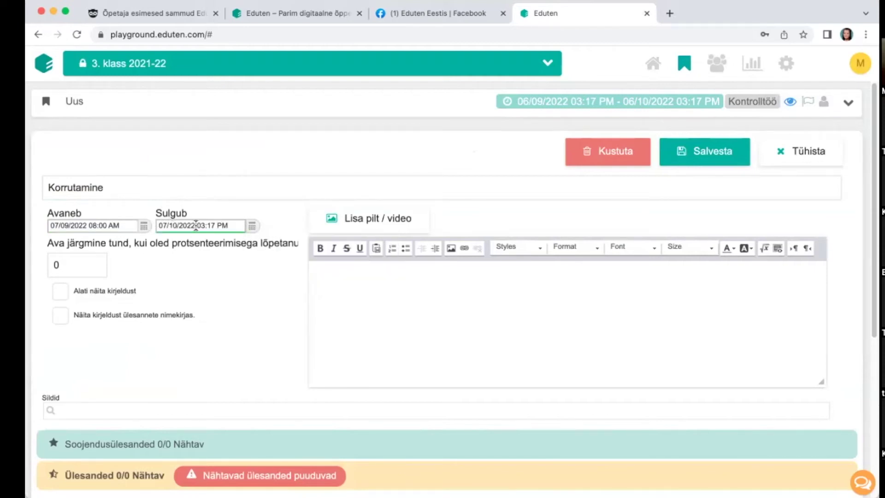
click(252, 225)
click(270, 246)
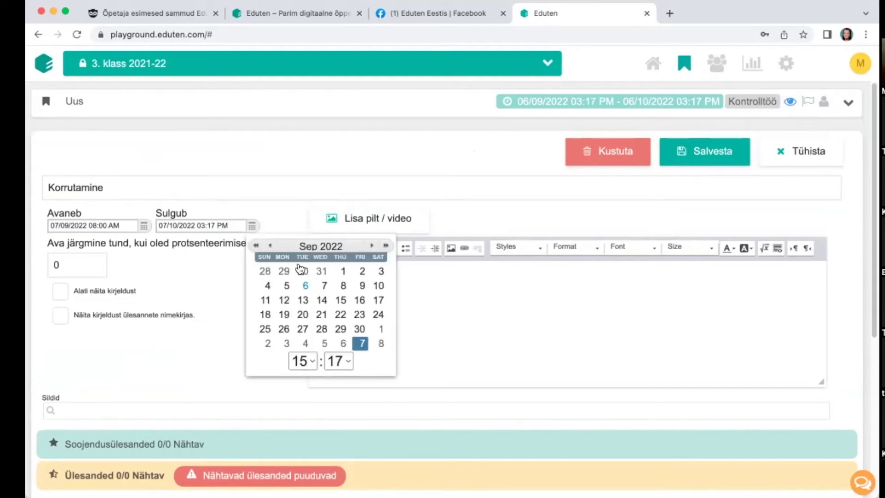
click(325, 286)
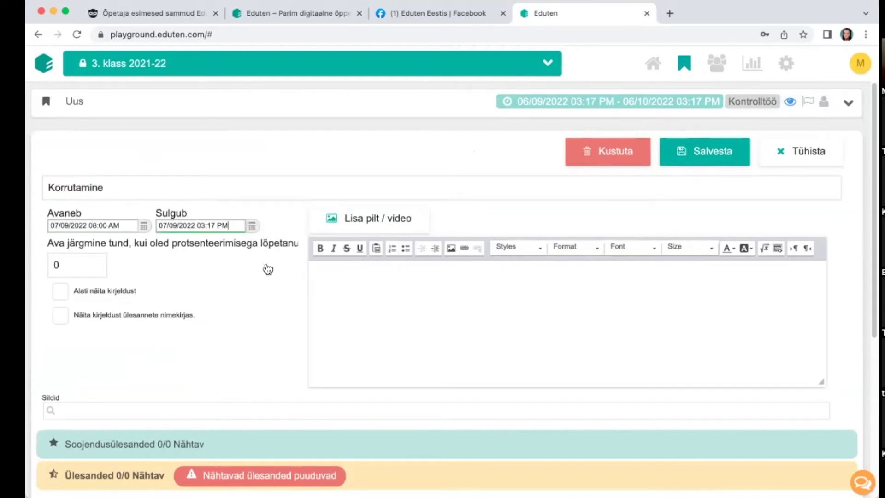
click(208, 225)
key(BackSpace)
key(BackSpace)
key(BackSpace)
text(17:)
click(205, 227)
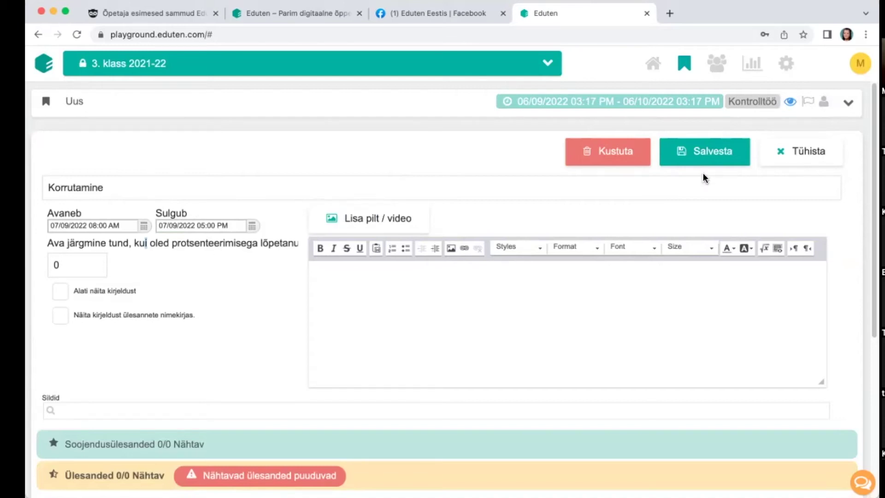
scroll(515, 244, down, 5)
scroll(517, 240, up, 5)
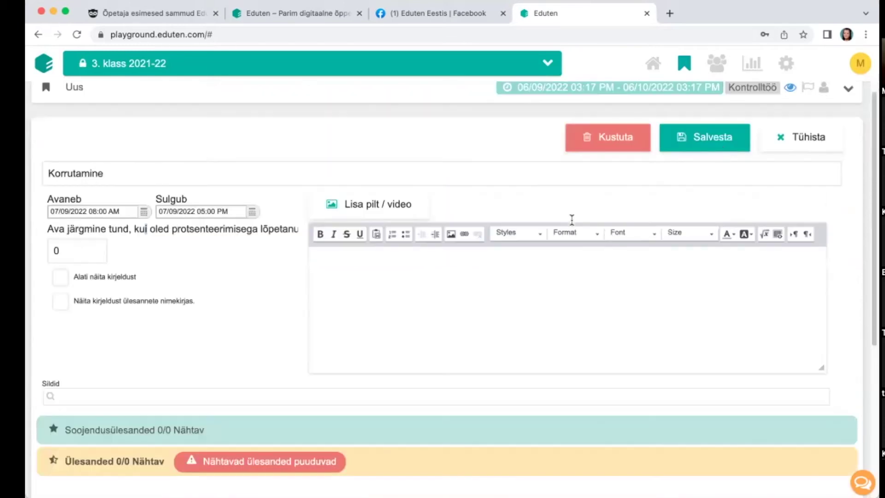
Step: Save the Korrutamine test and preview 7-ga korrutamine from 3. klassi matemaatika's Korrutustabel: 7 ja 9
click(714, 137)
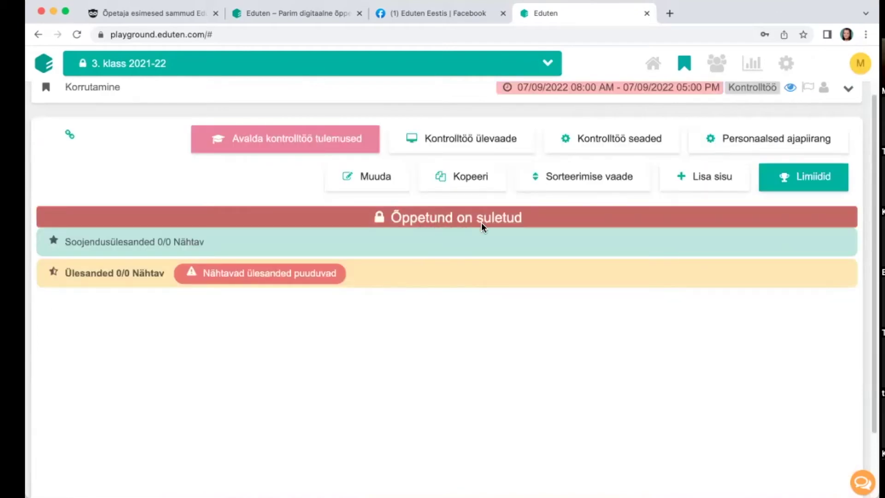
click(713, 189)
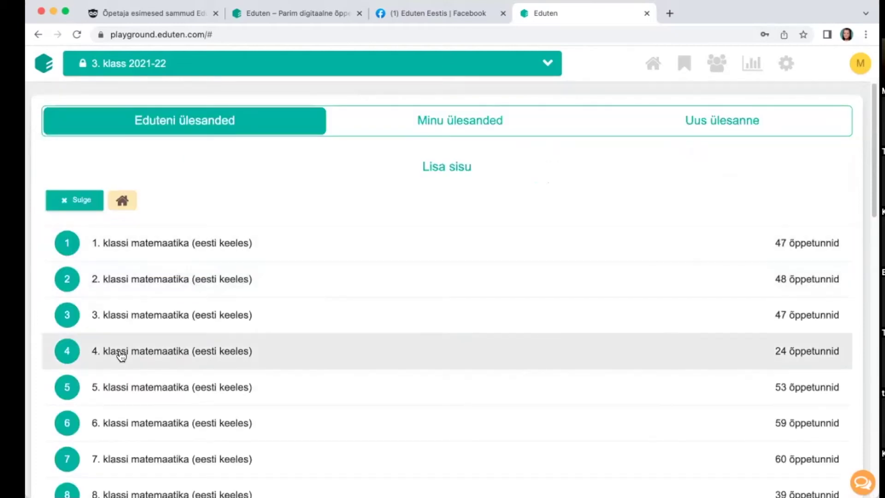
click(125, 322)
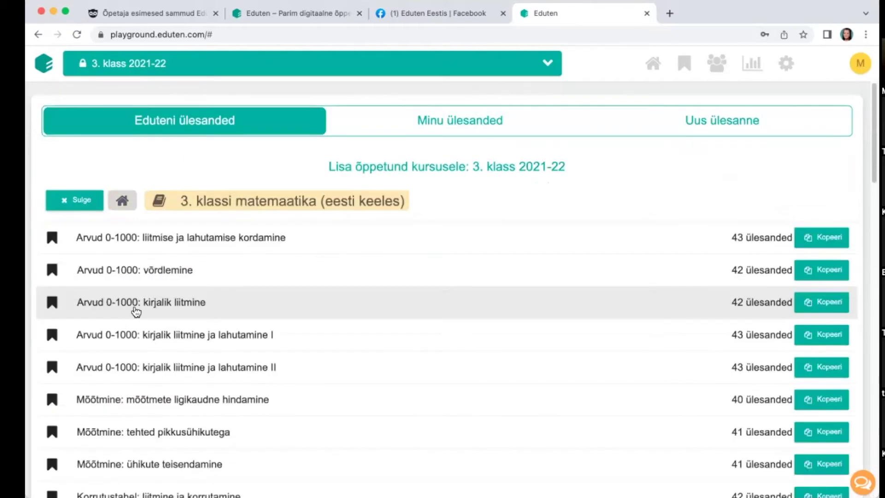
scroll(151, 346, down, 5)
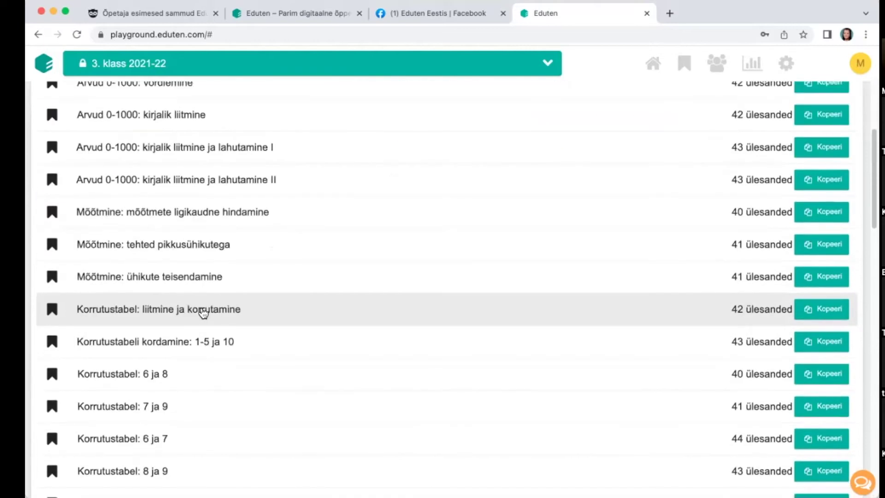
scroll(101, 219, down, 2)
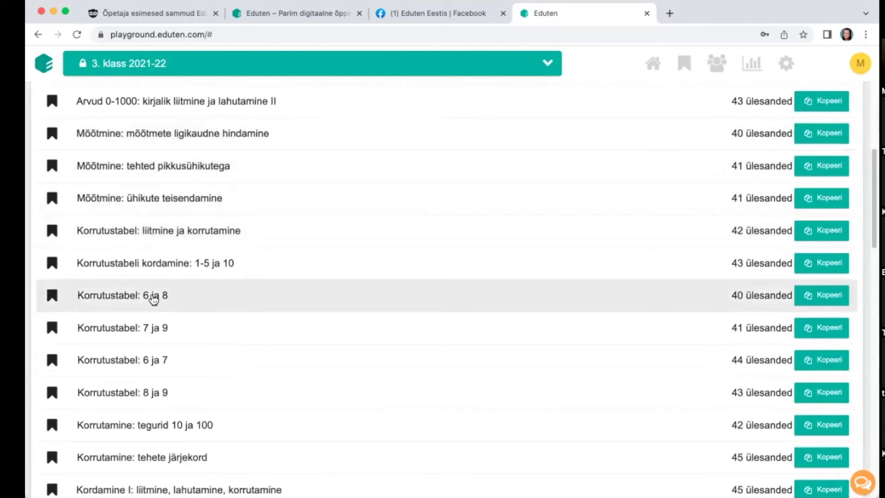
click(187, 318)
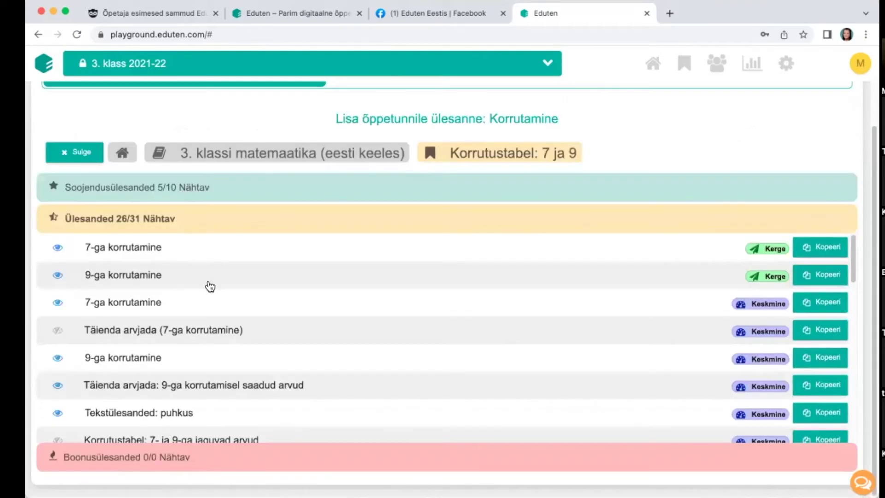
click(151, 249)
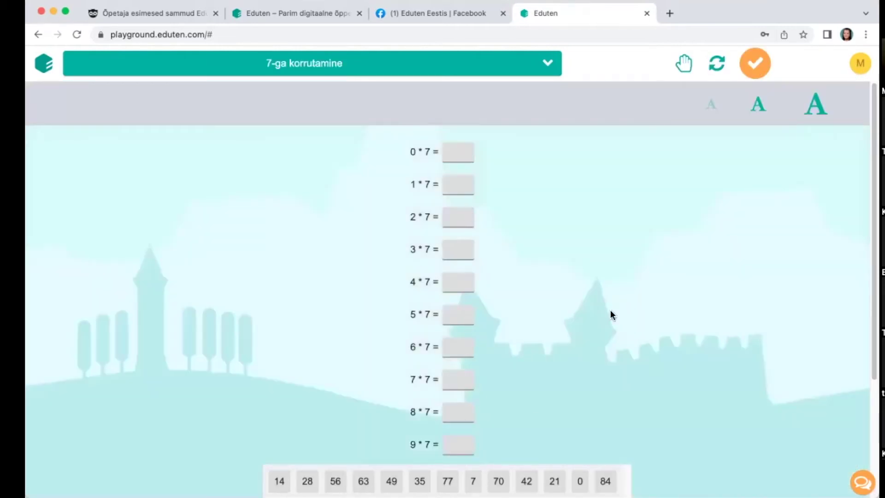
Step: Copy the Keskmine 7-ga and 9-ga korrutamine tasks into Korrutamine, then return to the grade list
click(685, 65)
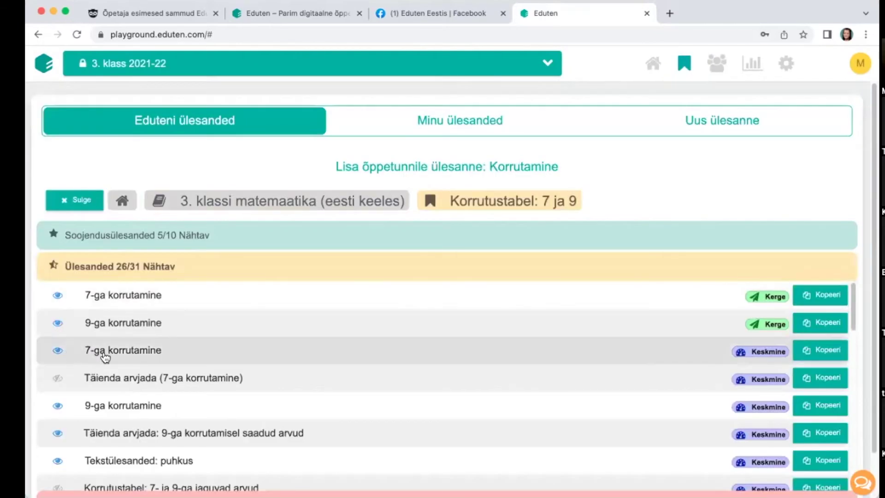
click(821, 350)
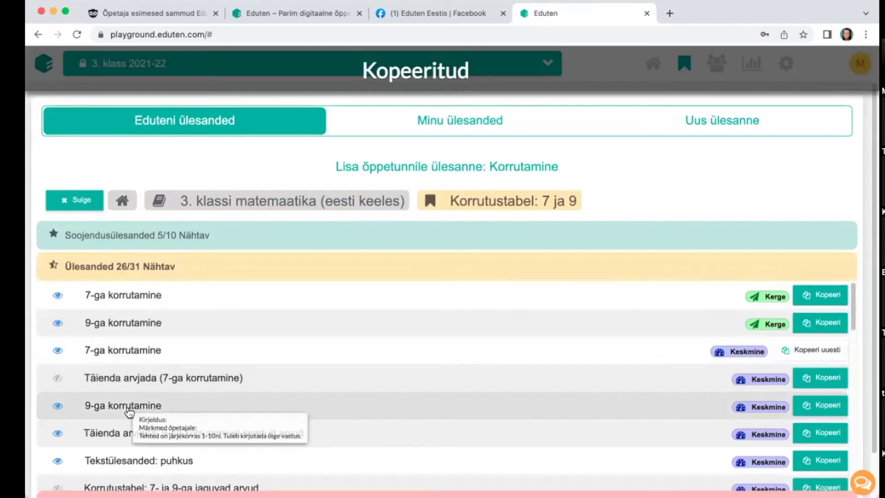
click(377, 395)
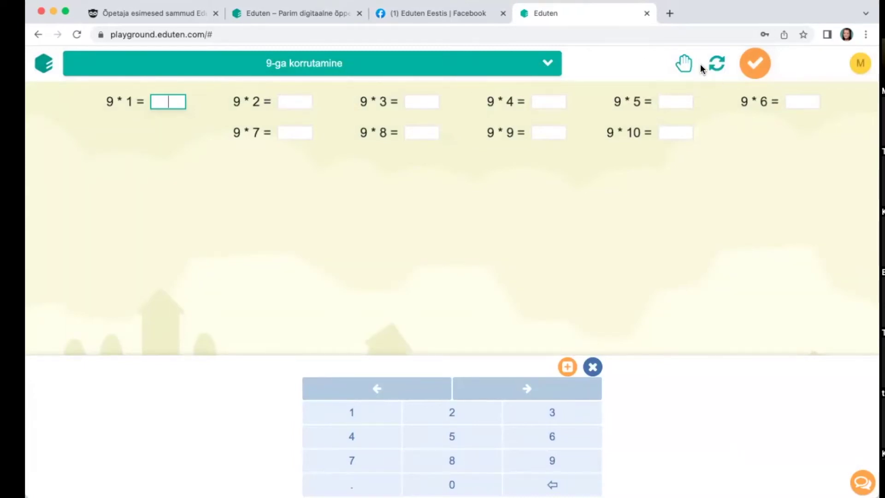
click(685, 65)
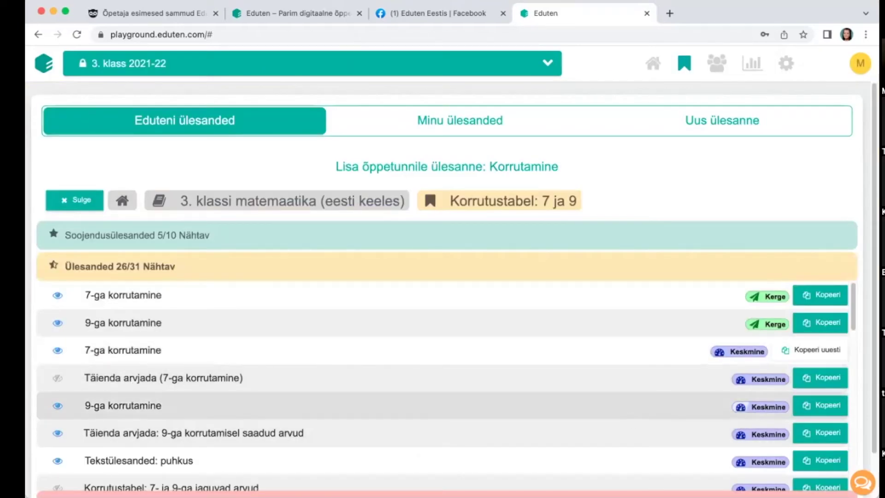
click(821, 406)
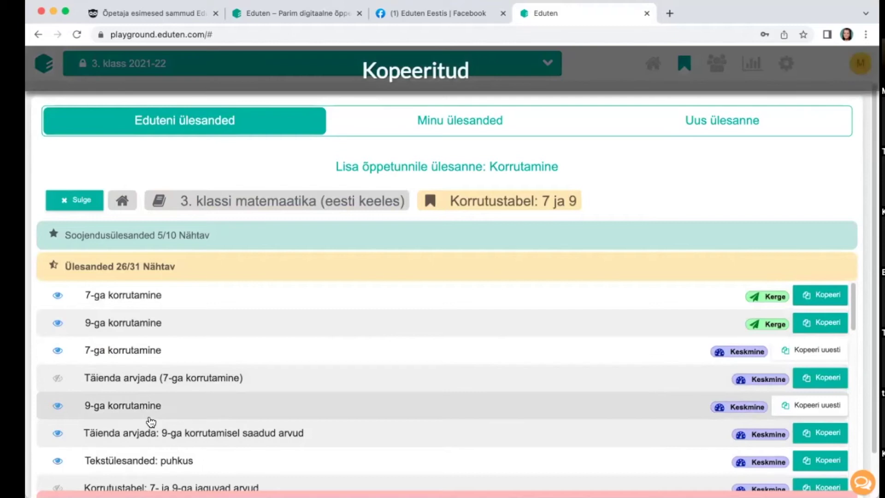
scroll(148, 421, down, 1)
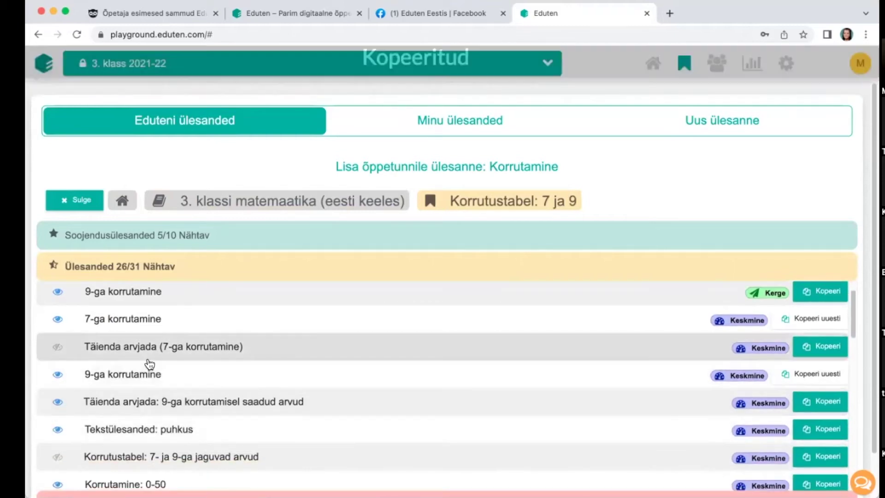
scroll(89, 376, down, 1)
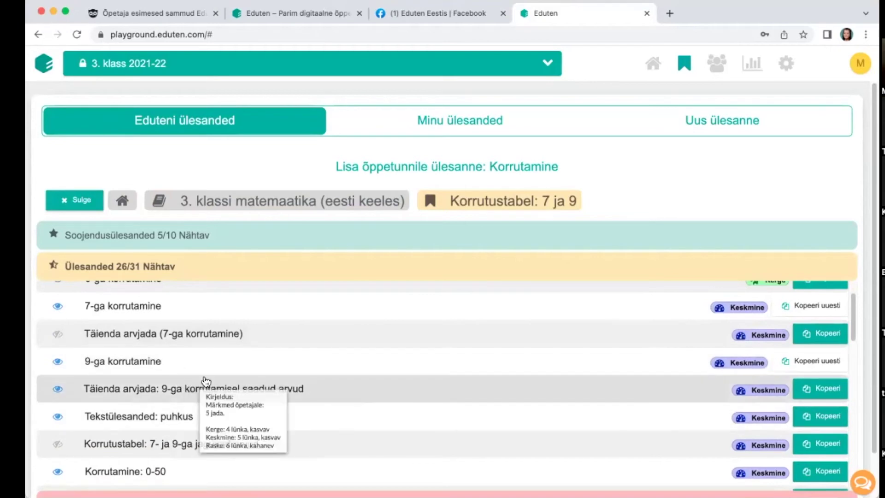
scroll(201, 355, up, 2)
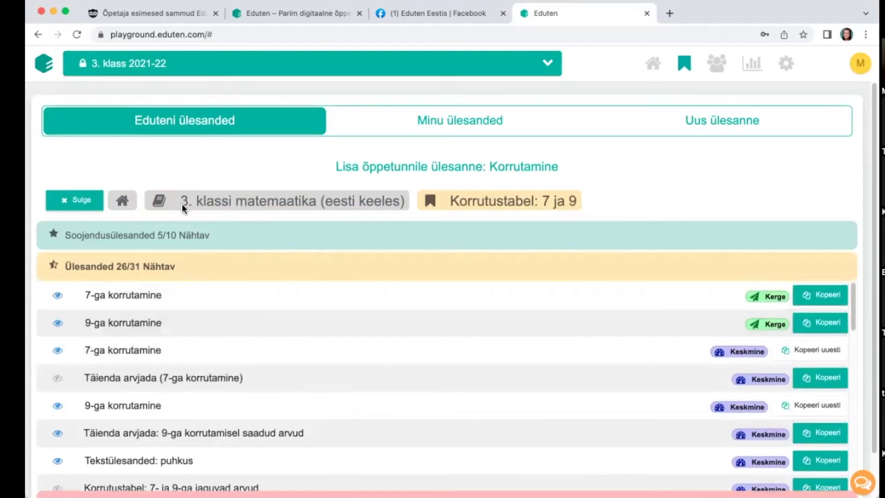
click(123, 202)
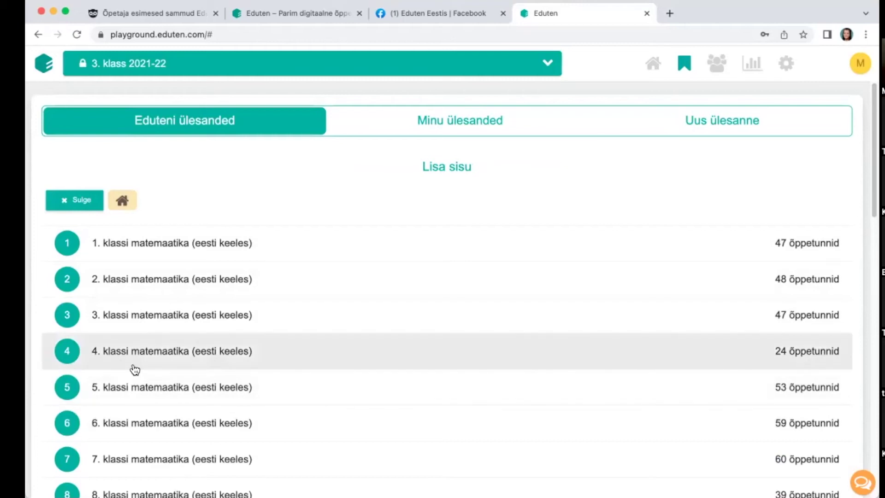
Step: Leave the 4. klassi matemaatika library for the Korrutamine test with its 7-ga and 9-ga korrutamine tasks
click(297, 356)
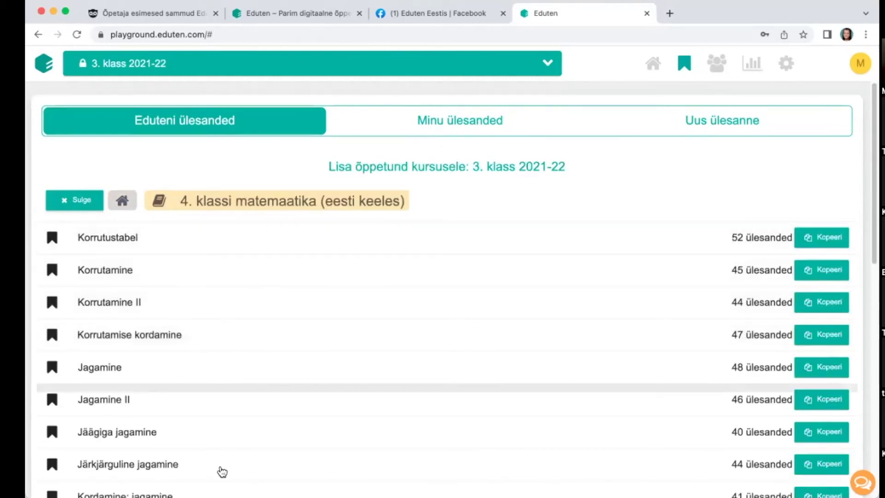
click(82, 203)
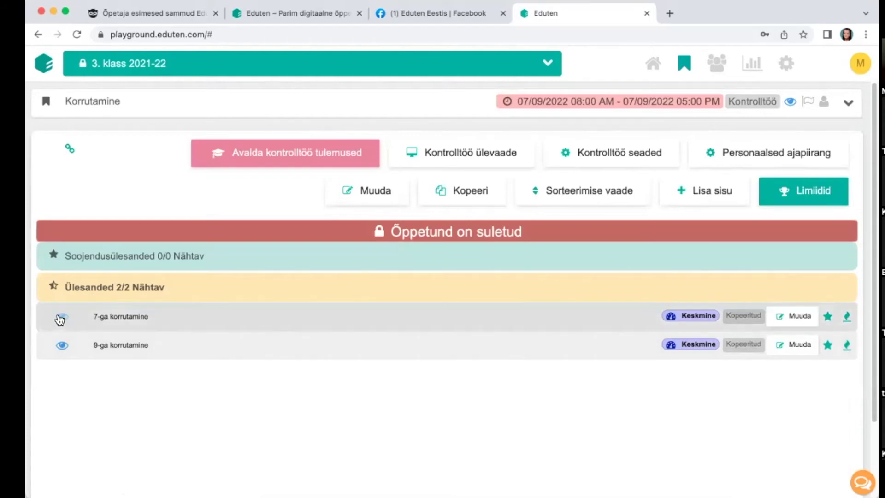
click(61, 346)
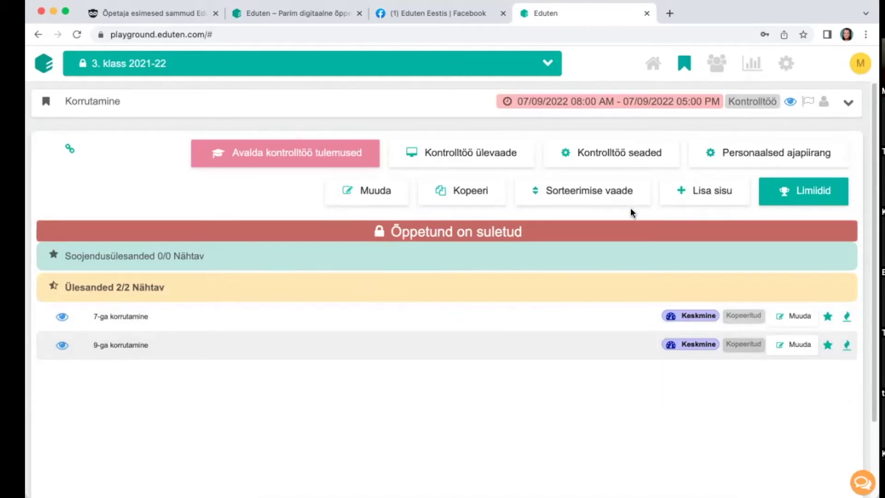
Step: Open Kontrolltöö seaded for Korrutamine and start editing the hours and days time limit
click(614, 161)
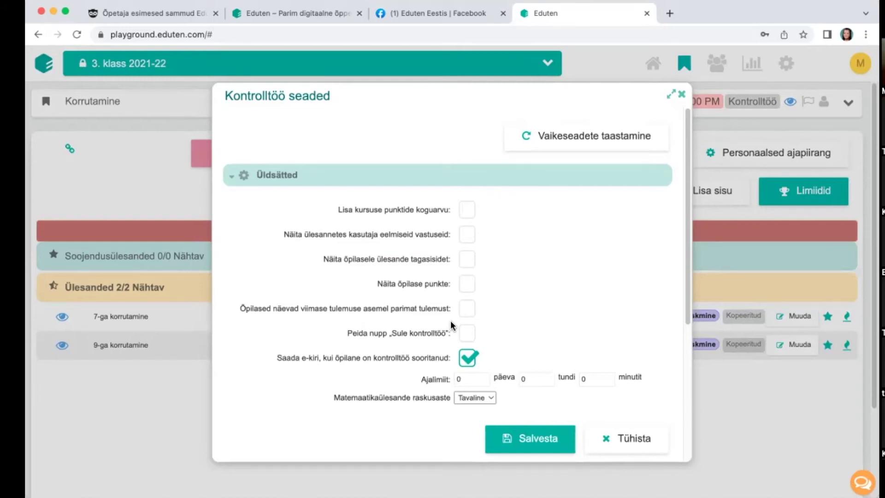
click(541, 379)
click(456, 379)
Step: Enter 45 as the minutes time limit, then clear it so it stays blank
click(584, 379)
text(45)
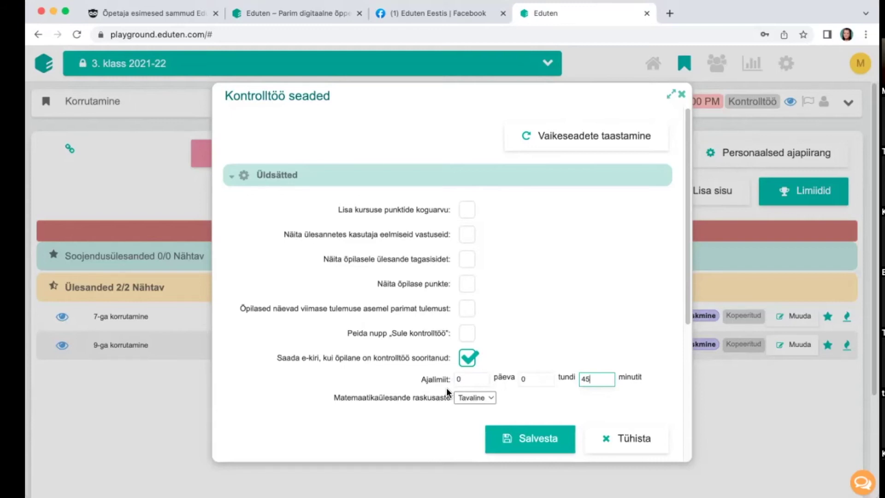
drag(601, 376, 579, 377)
key(BackSpace)
Step: Keep the maths task difficulty at Tavaline and save the test settings
scroll(551, 330, down, 3)
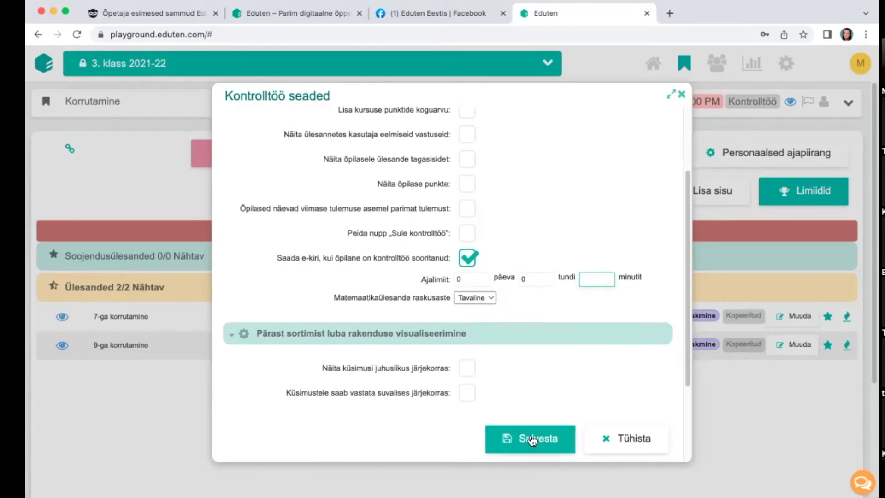
click(478, 300)
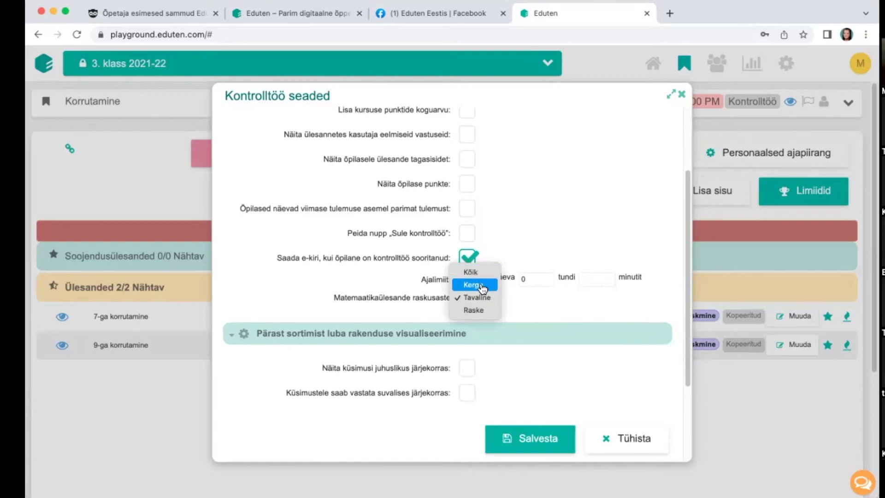
click(544, 316)
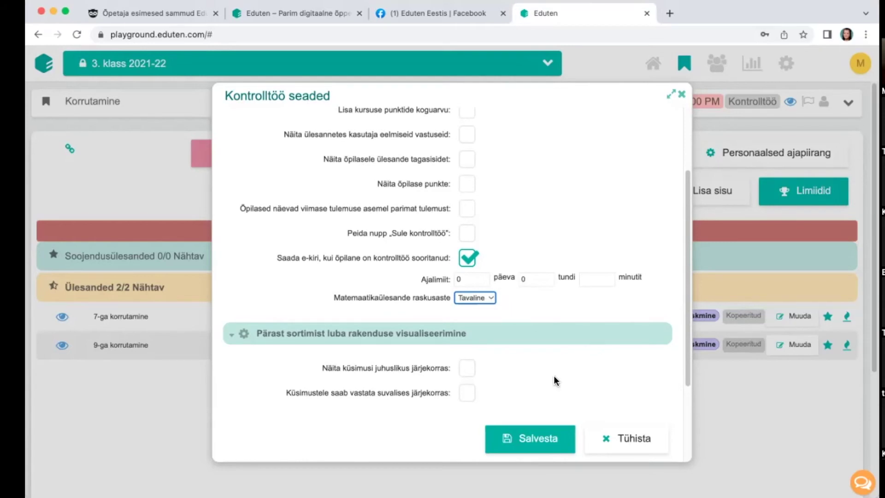
click(567, 445)
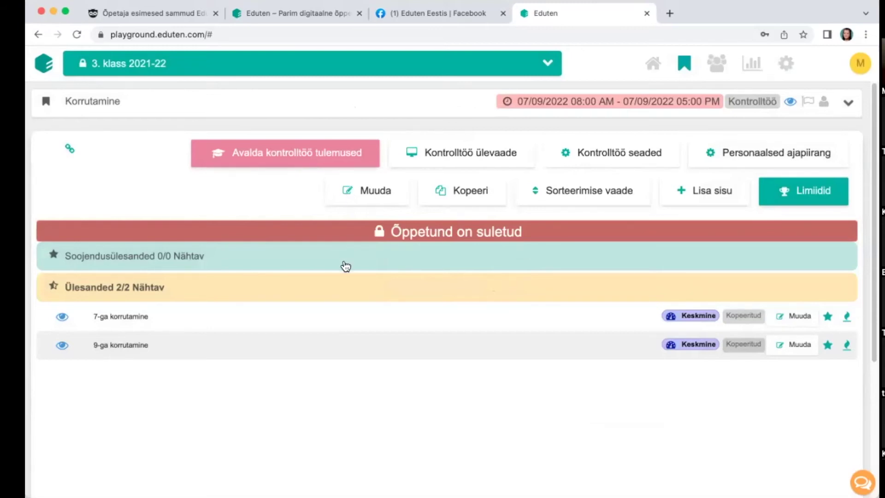
Step: Open Kontrolltöö ülevaade and cycle the first student's status back to Pole alustatud
click(460, 157)
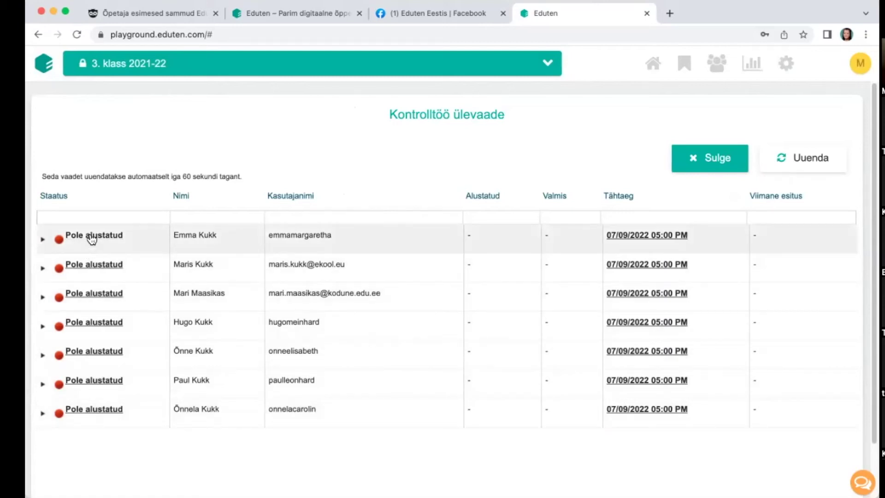
click(92, 236)
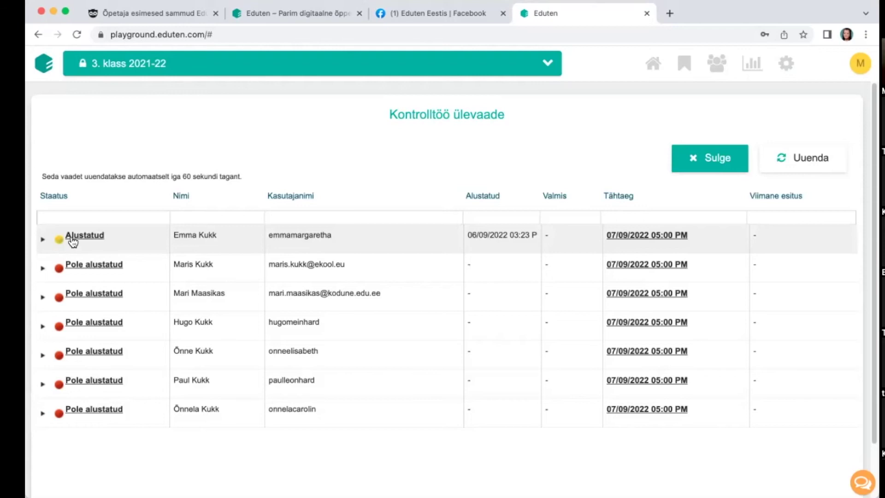
click(106, 238)
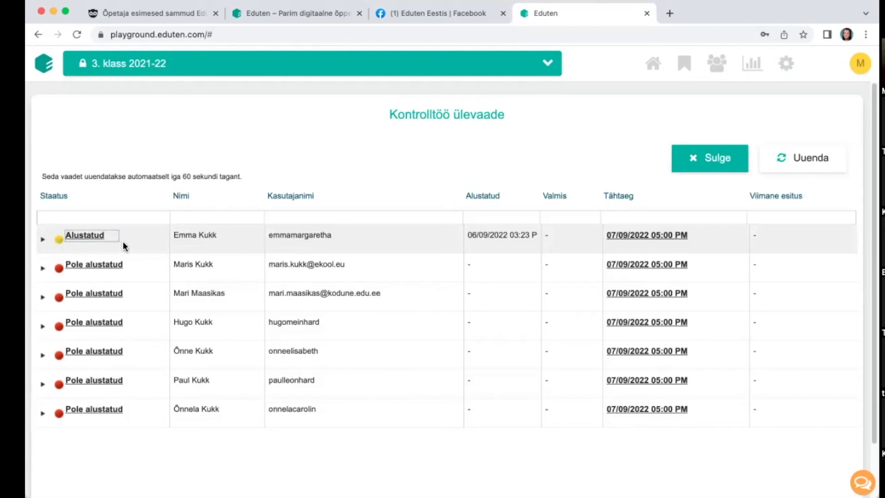
click(82, 239)
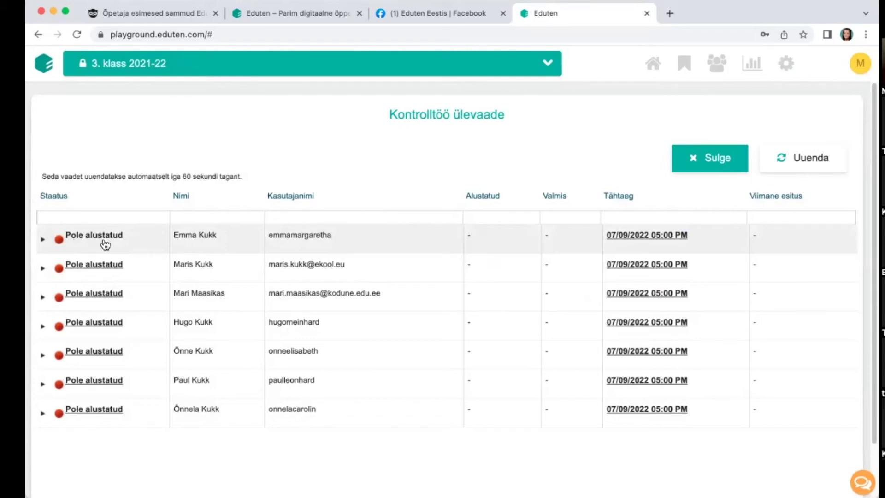
Step: Extend the first student's test deadline to 8 September 2022, then close the overview
click(630, 239)
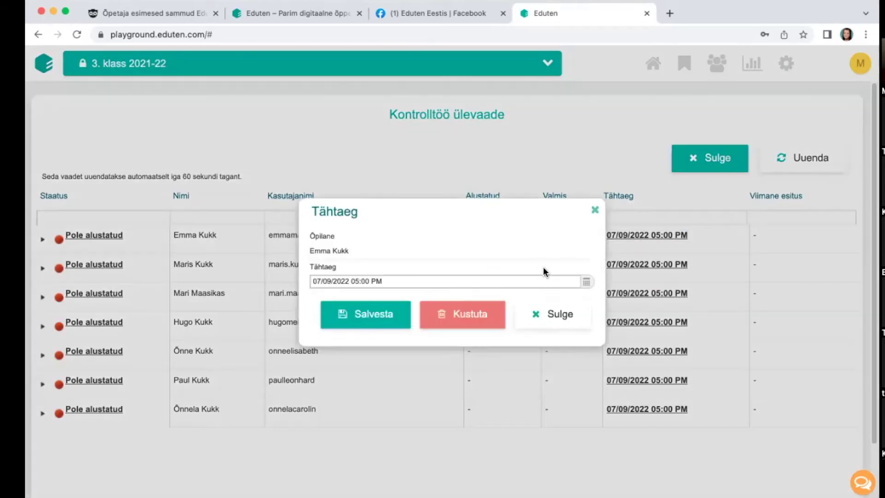
click(589, 284)
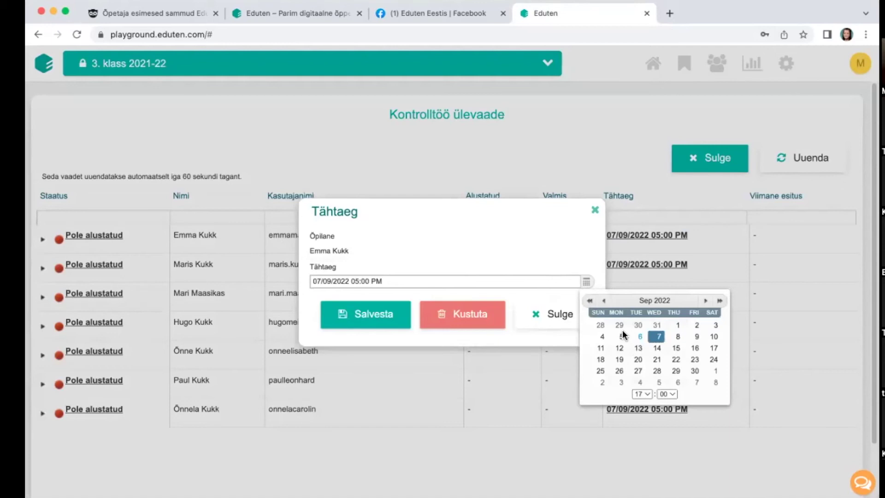
click(678, 339)
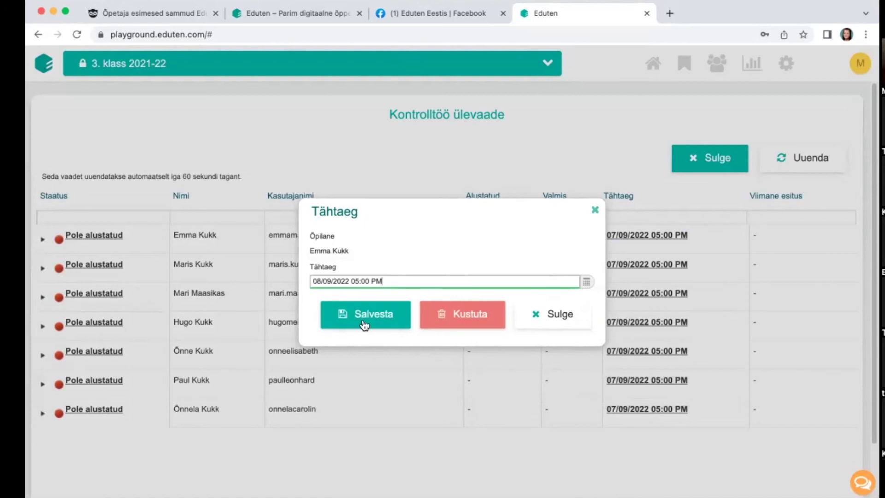
click(382, 324)
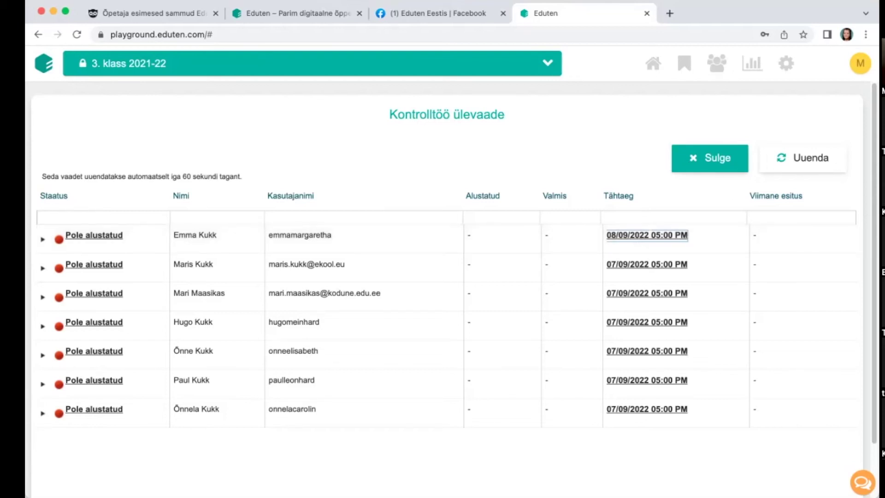
click(730, 165)
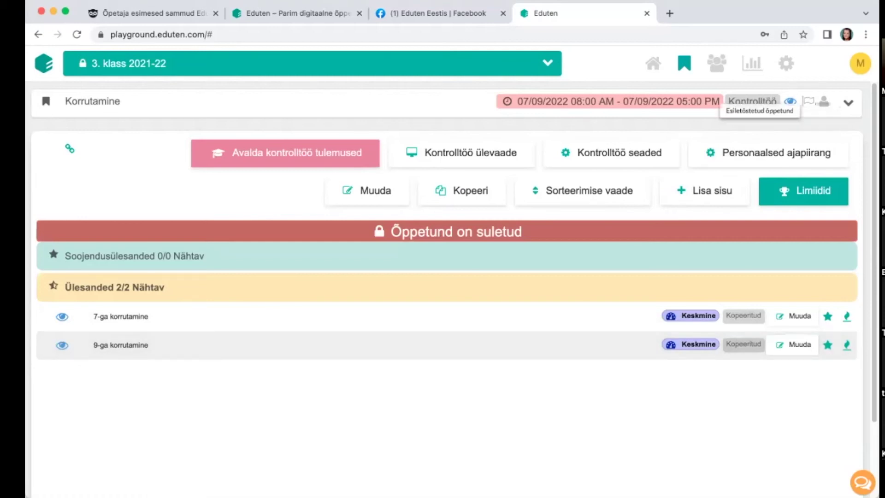
Step: Flag the Korrutamine test as an Esiletõstetud õppetund
click(809, 101)
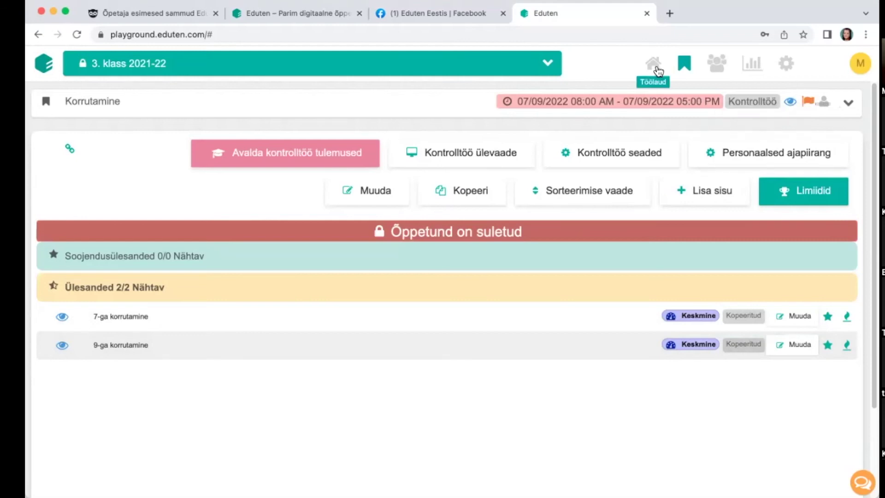
Step: Drag Korrutamine up the course's Õppetunnid list to second place, directly above KT
click(662, 86)
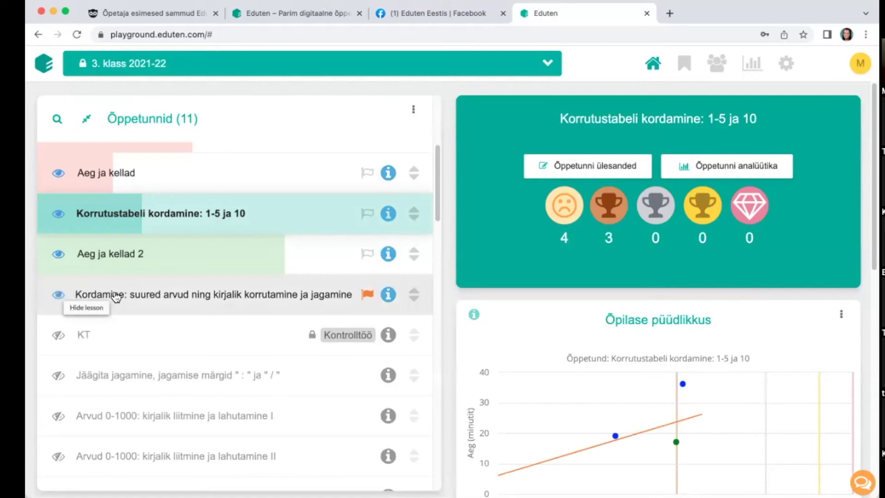
scroll(179, 272, up, 4)
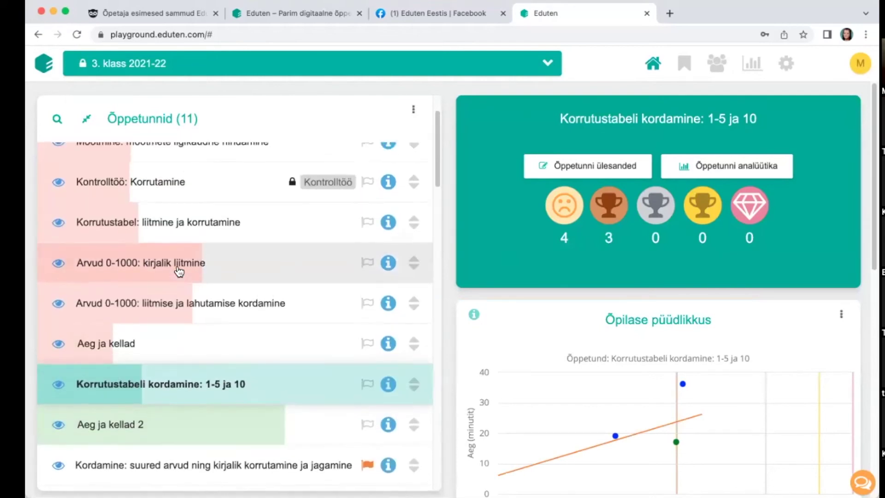
scroll(179, 272, down, 10)
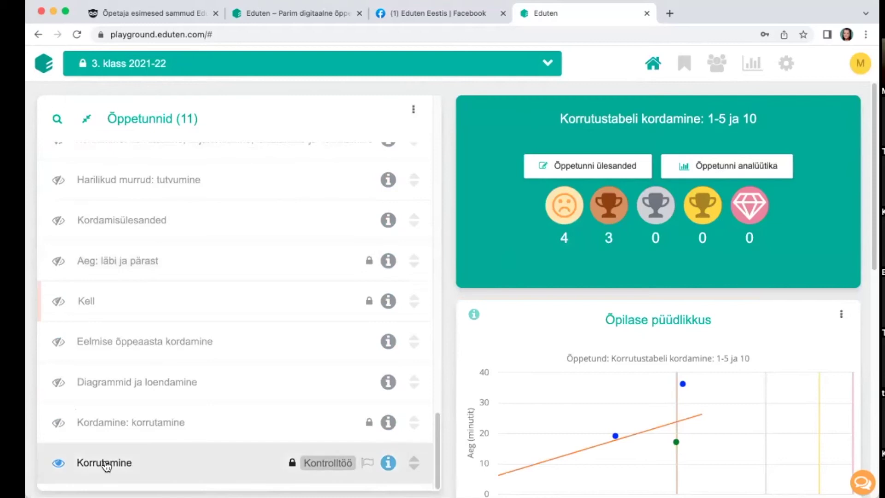
drag(415, 465, 341, 162)
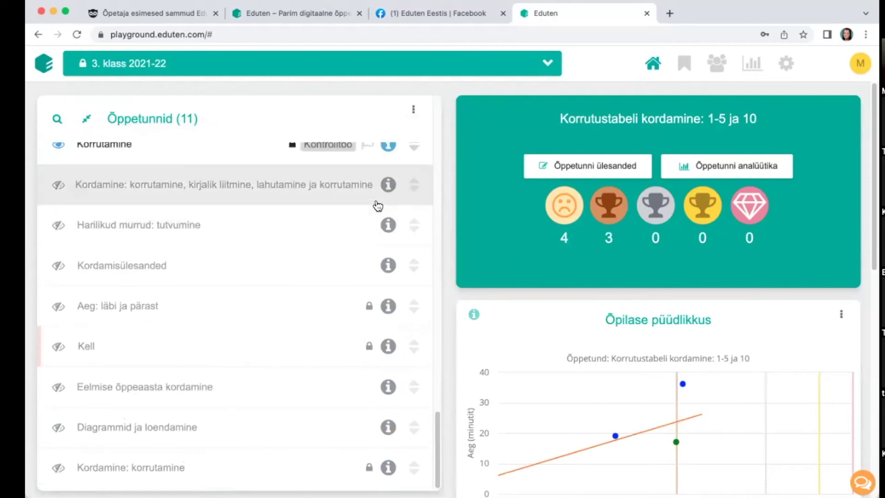
scroll(369, 235, up, 6)
scroll(404, 399, down, 7)
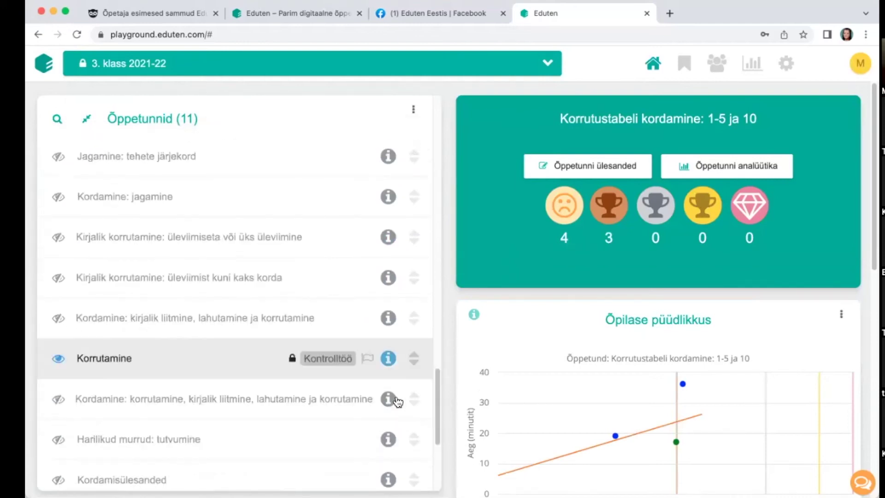
drag(419, 366, 404, 157)
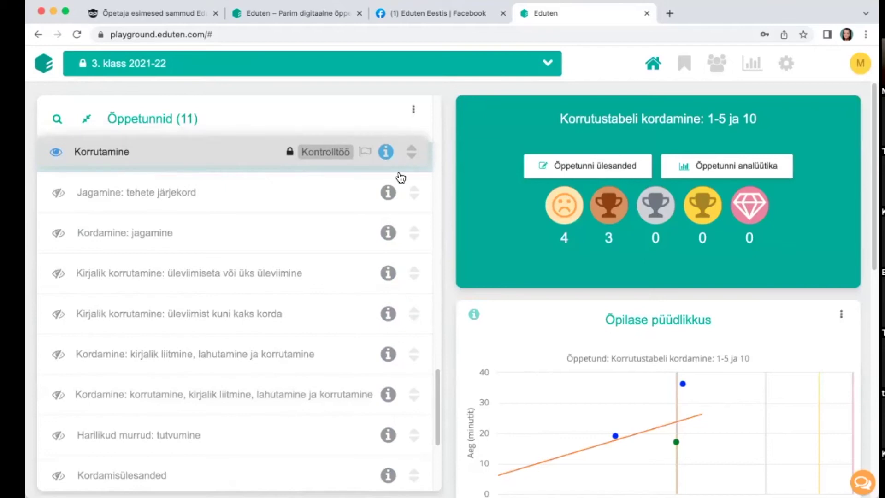
scroll(390, 198, up, 6)
drag(410, 397, 405, 168)
scroll(381, 234, up, 4)
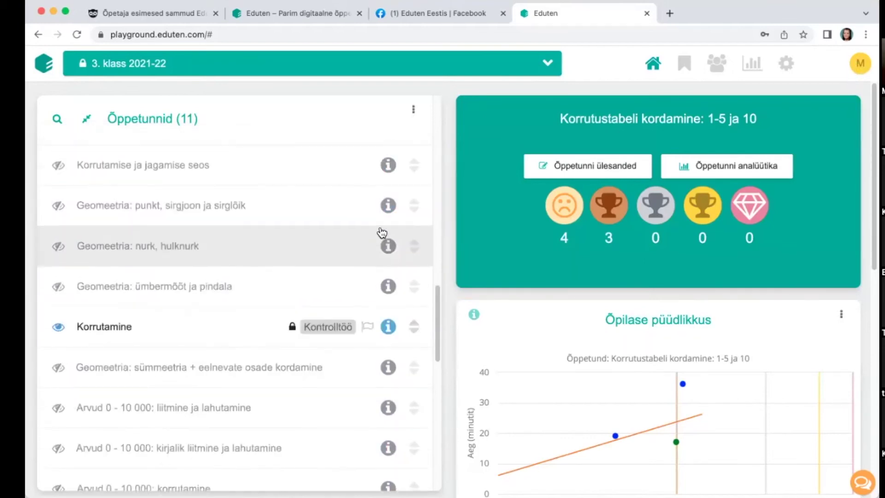
scroll(392, 304, up, 1)
drag(410, 353, 385, 172)
scroll(387, 171, up, 3)
scroll(386, 171, up, 3)
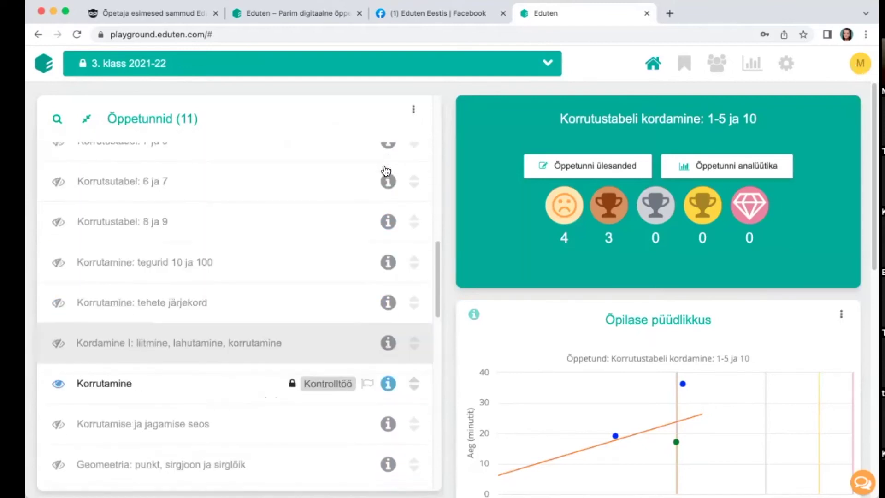
drag(414, 450, 417, 173)
scroll(412, 198, up, 4)
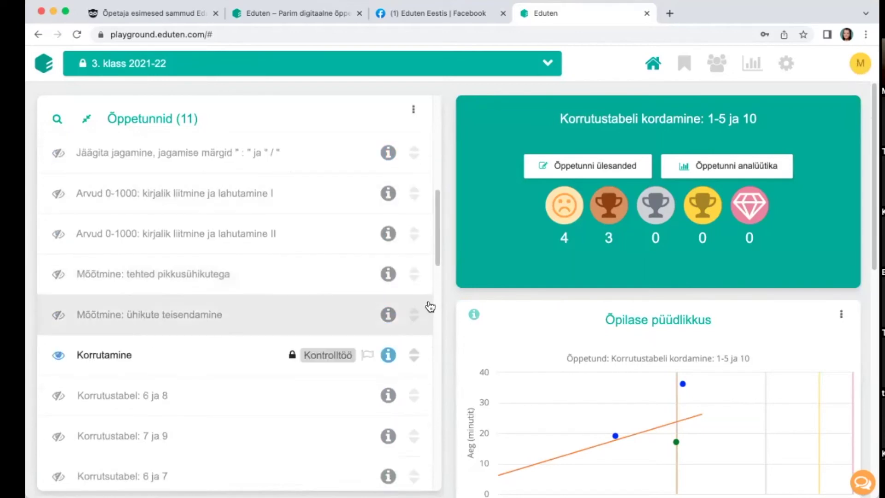
scroll(430, 323, up, 3)
drag(418, 398, 402, 206)
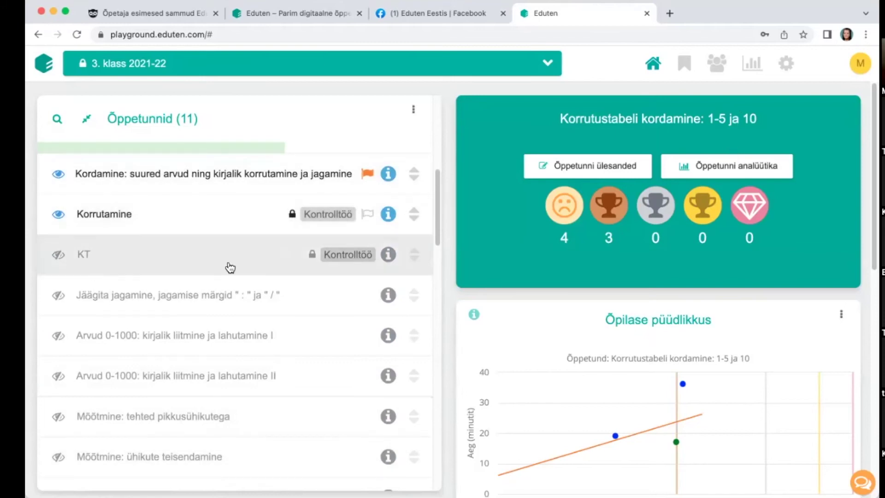
click(860, 63)
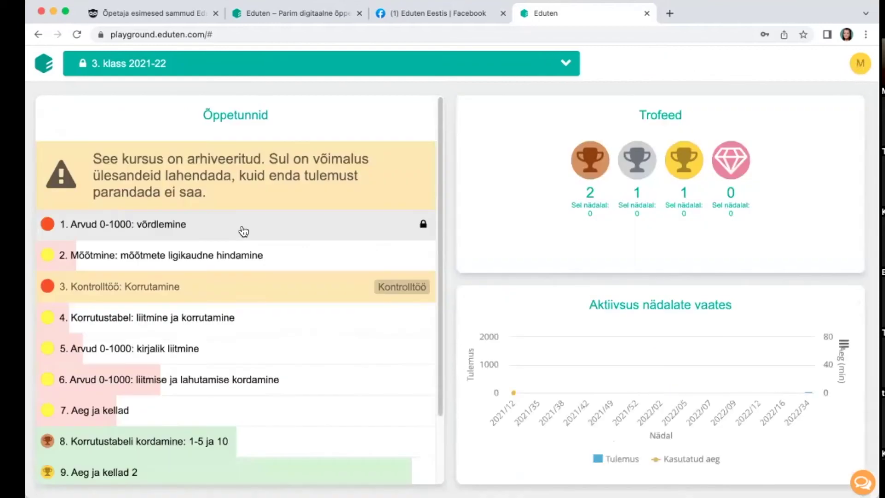
scroll(263, 235, down, 3)
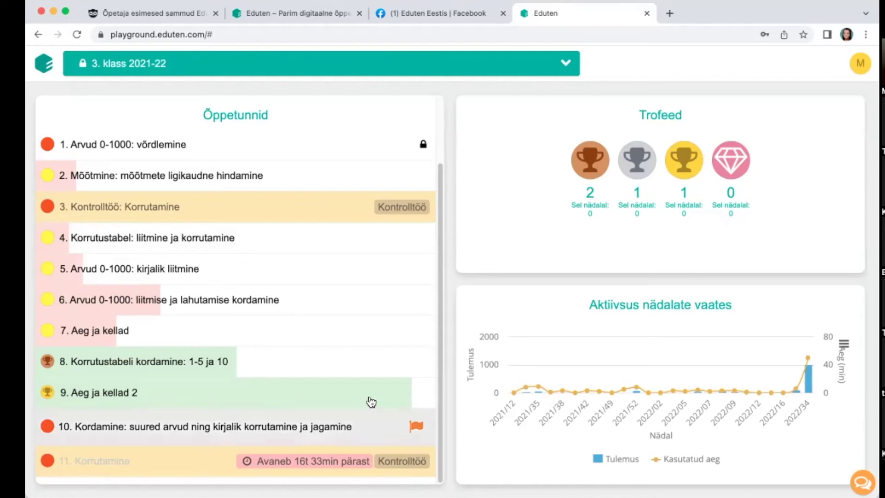
click(860, 64)
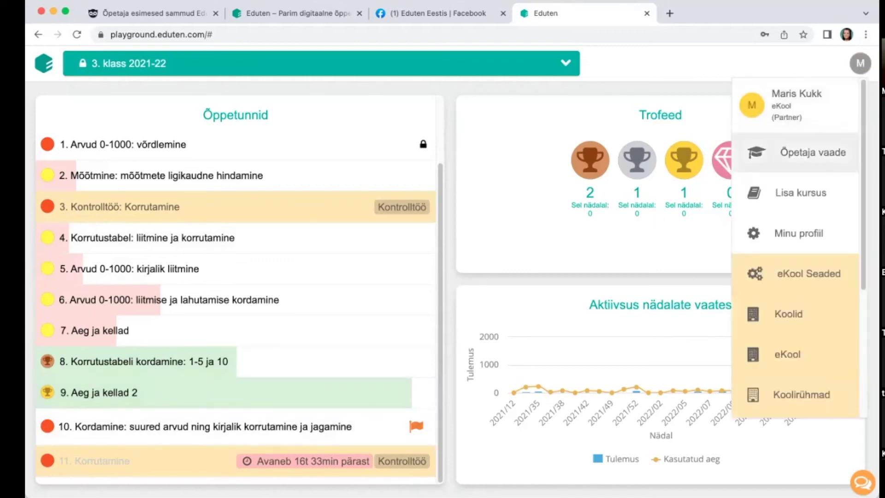
click(813, 152)
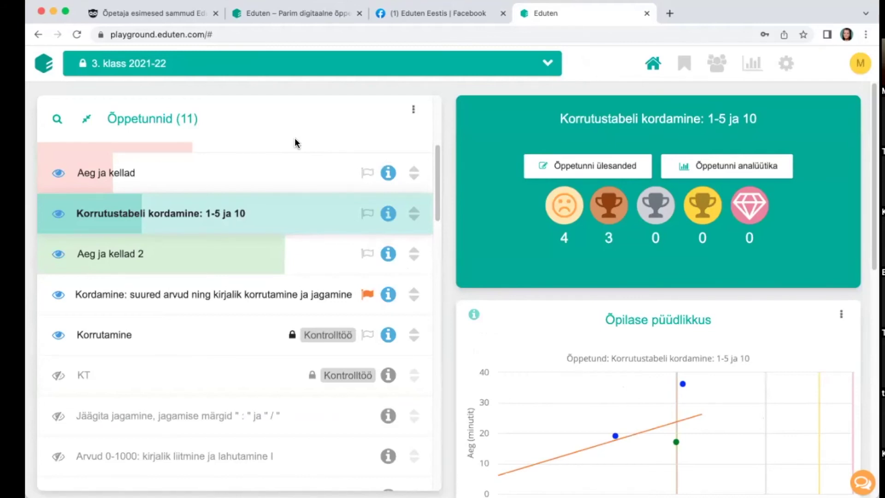
click(369, 69)
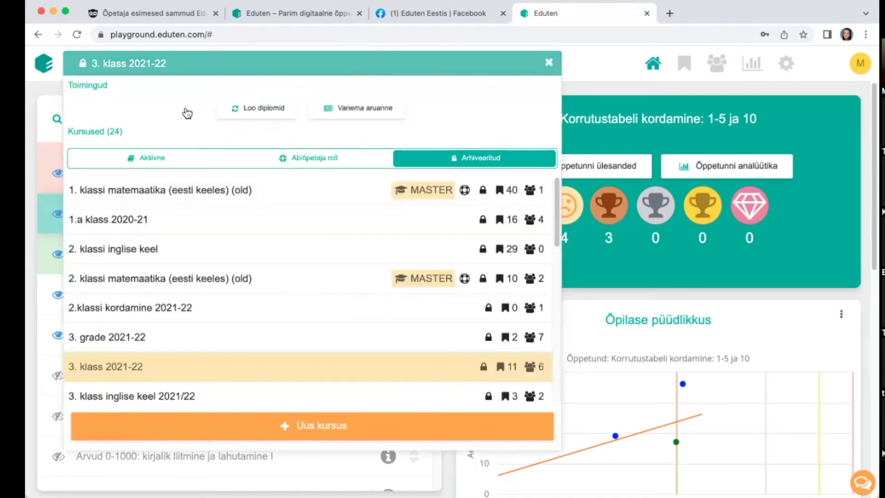
Step: Create diplomas for 3. klass 2021-22 with Loo diplomid, then open the Vanema aruanne
click(265, 109)
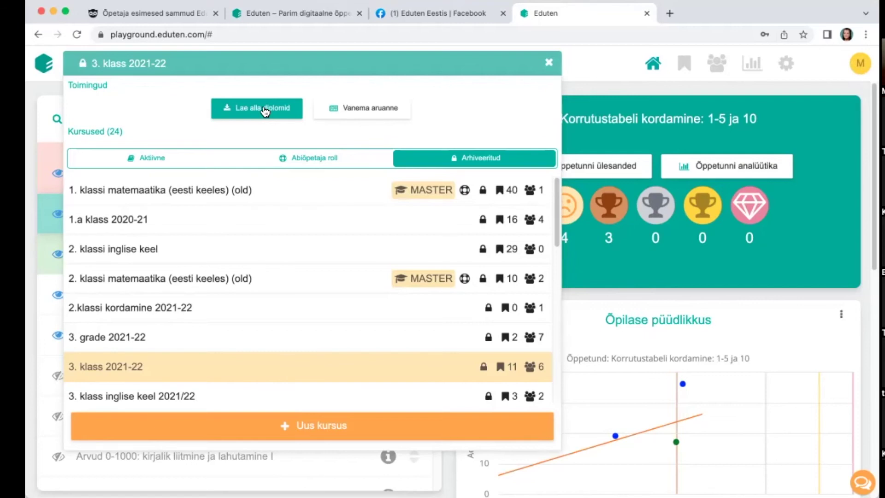
click(366, 116)
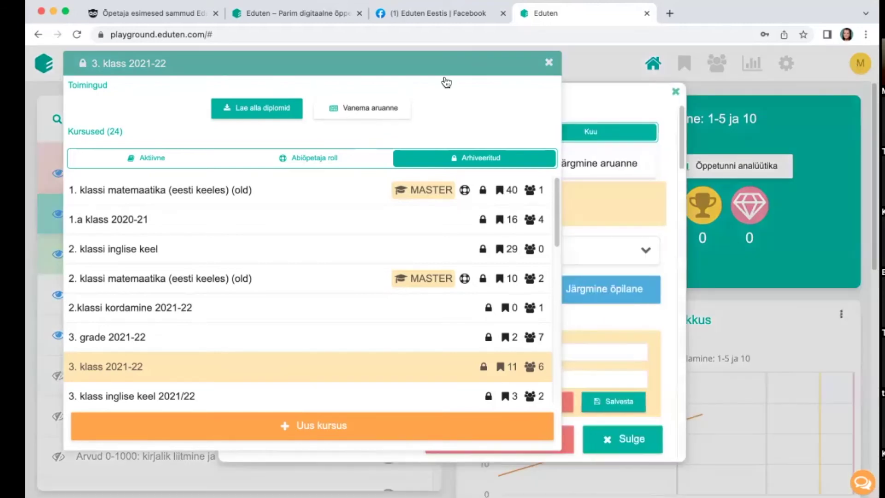
Step: Show the monthly parent report for the fourth student (4/6)
click(548, 63)
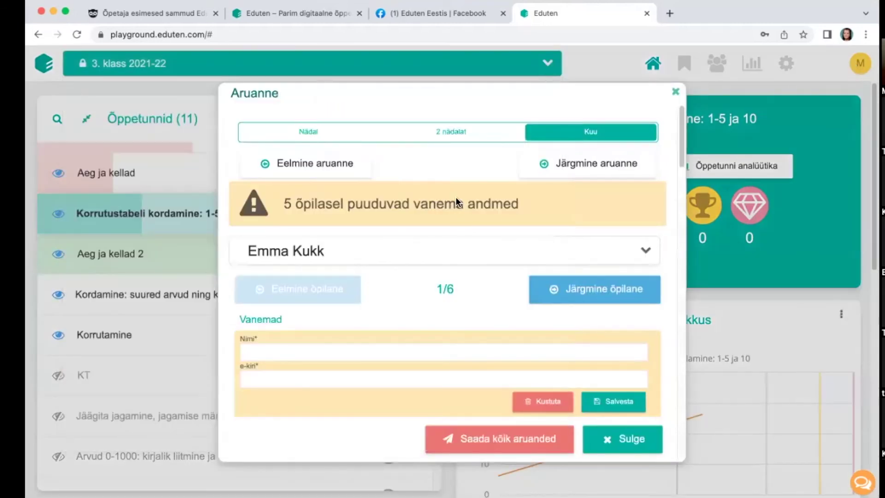
click(370, 254)
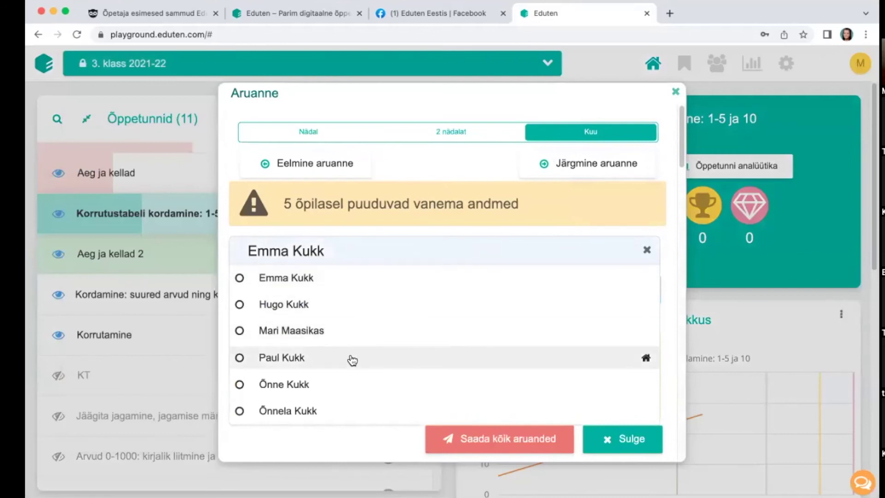
click(354, 358)
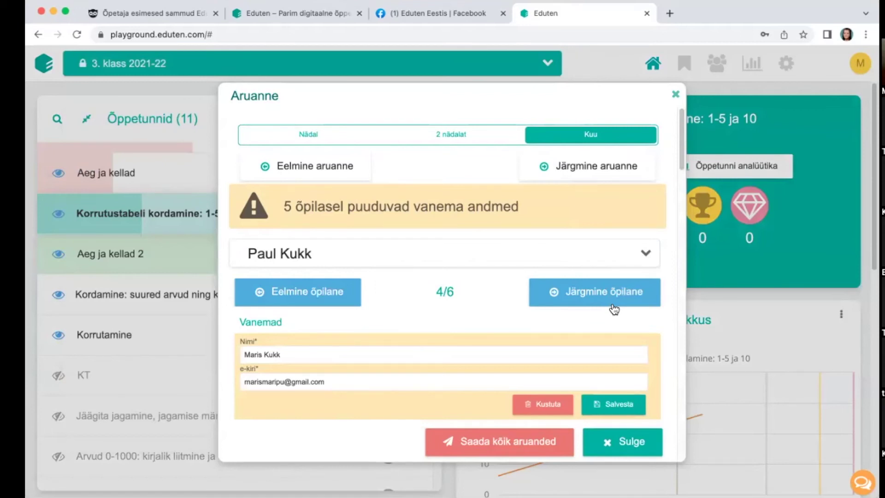
Step: Scroll down to the parent details and start editing the teacher's message
scroll(614, 244, down, 1)
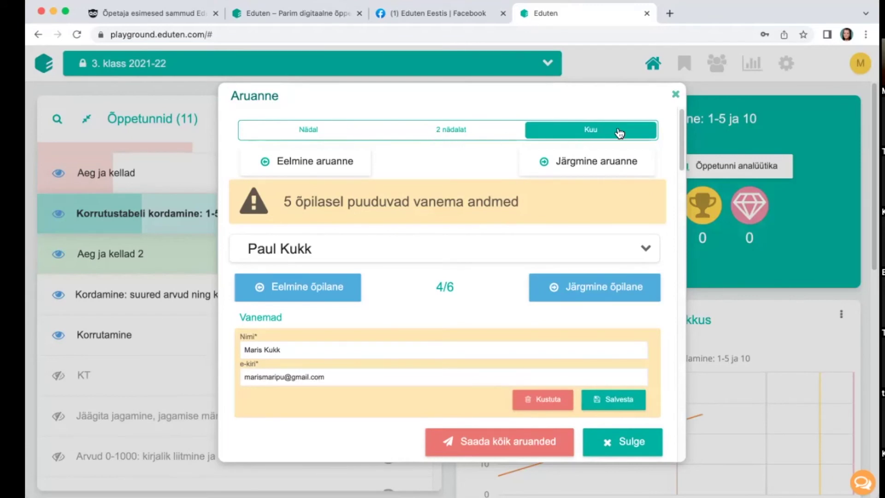
scroll(590, 185, down, 2)
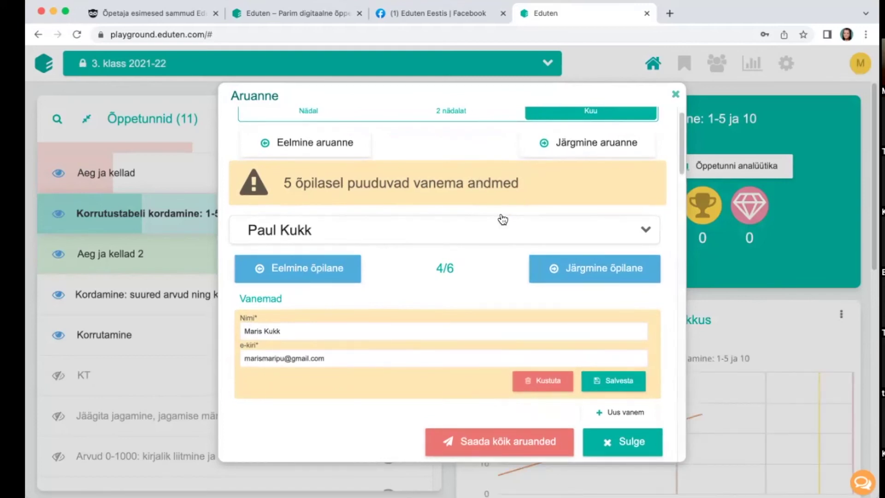
scroll(489, 226, down, 3)
scroll(468, 332, down, 2)
click(517, 330)
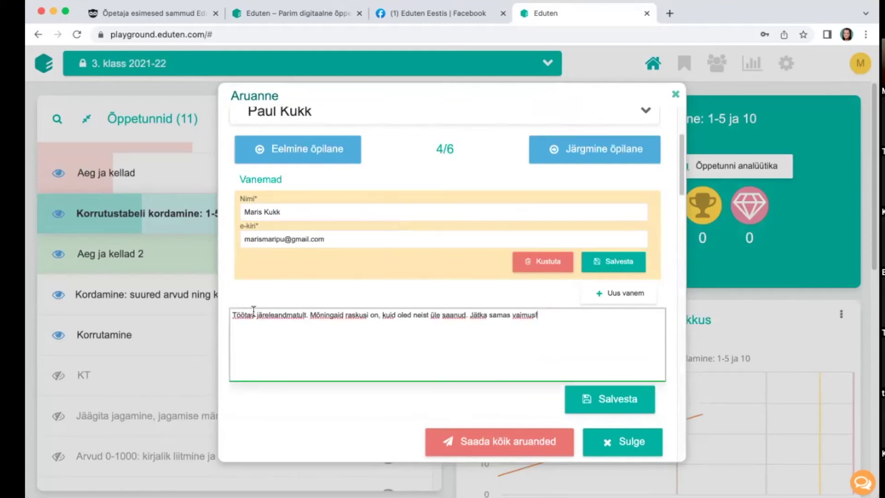
scroll(621, 406, down, 1)
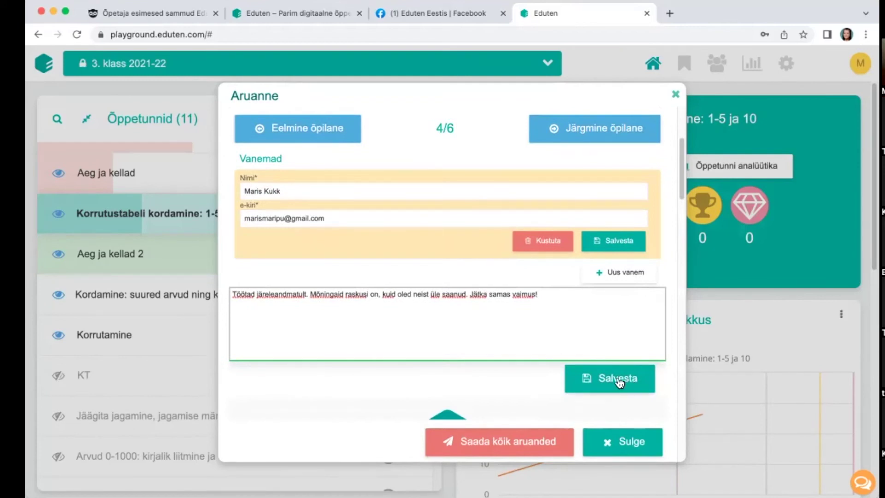
scroll(497, 285, down, 5)
scroll(497, 282, down, 3)
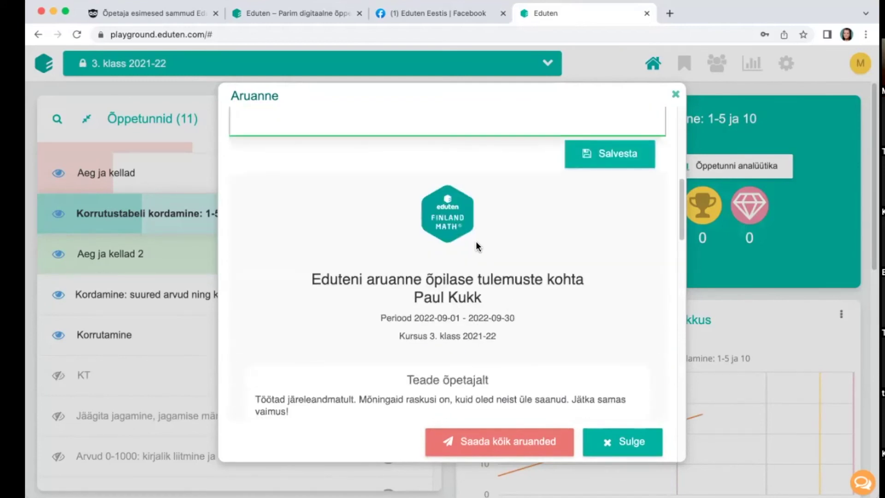
scroll(498, 256, down, 4)
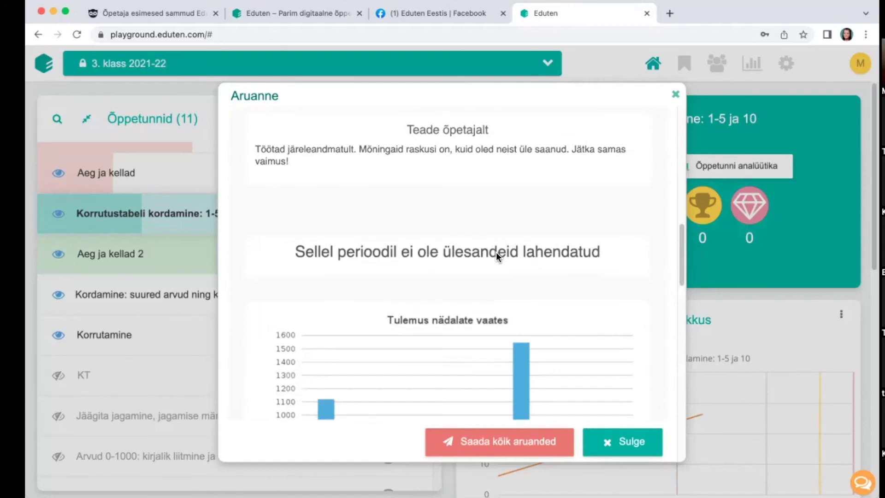
scroll(562, 216, up, 1)
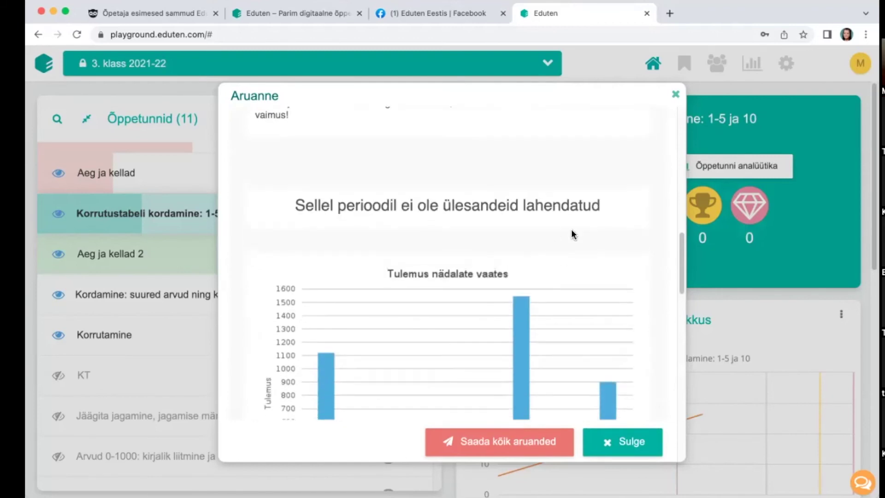
scroll(568, 228, down, 1)
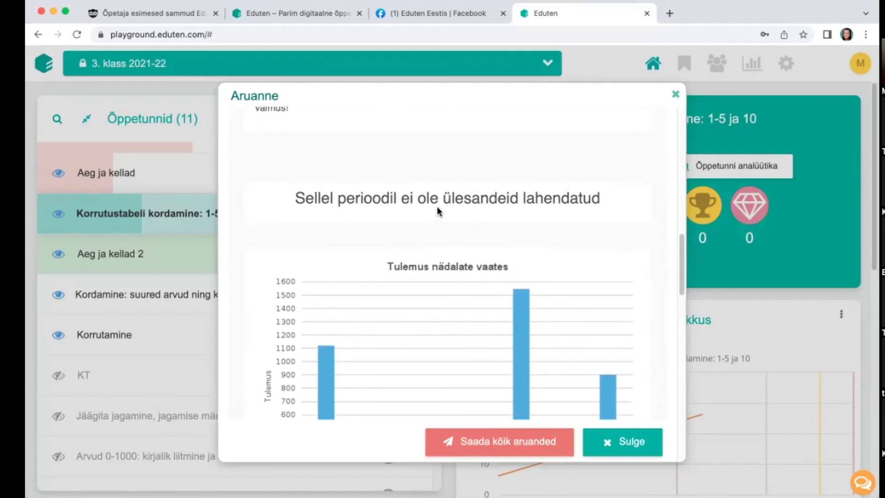
scroll(406, 189, up, 2)
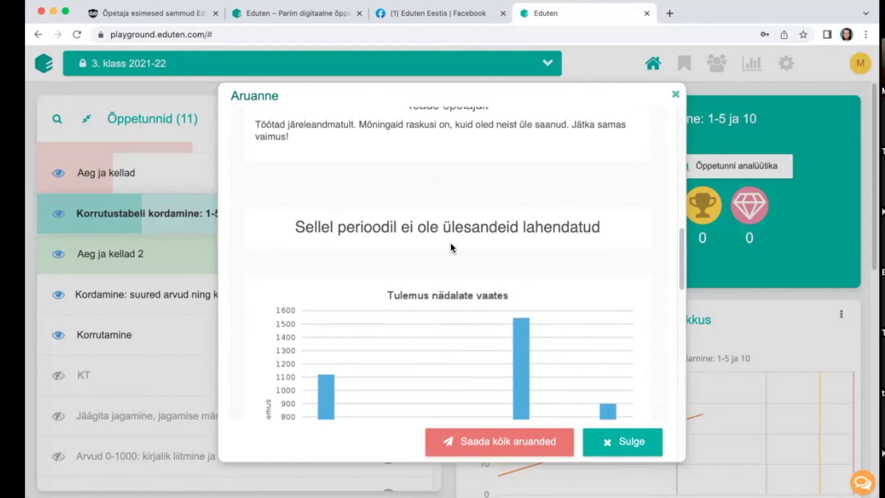
scroll(450, 243, down, 3)
scroll(478, 213, down, 4)
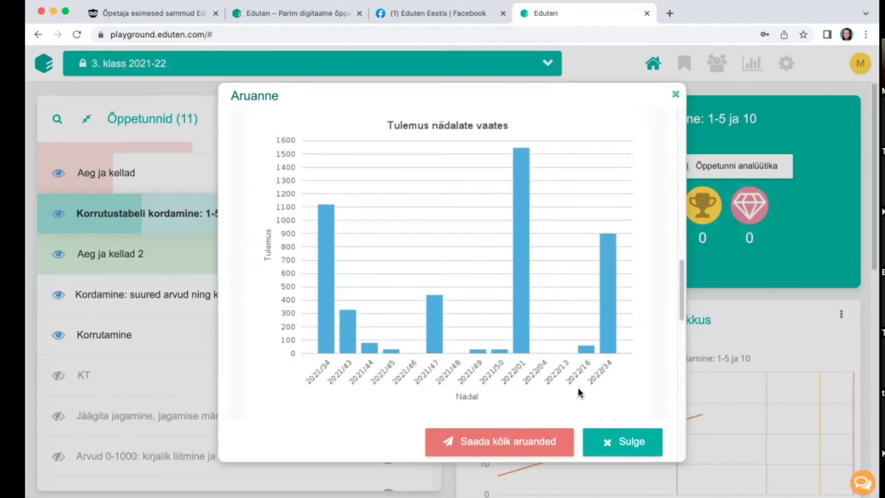
scroll(574, 310, down, 10)
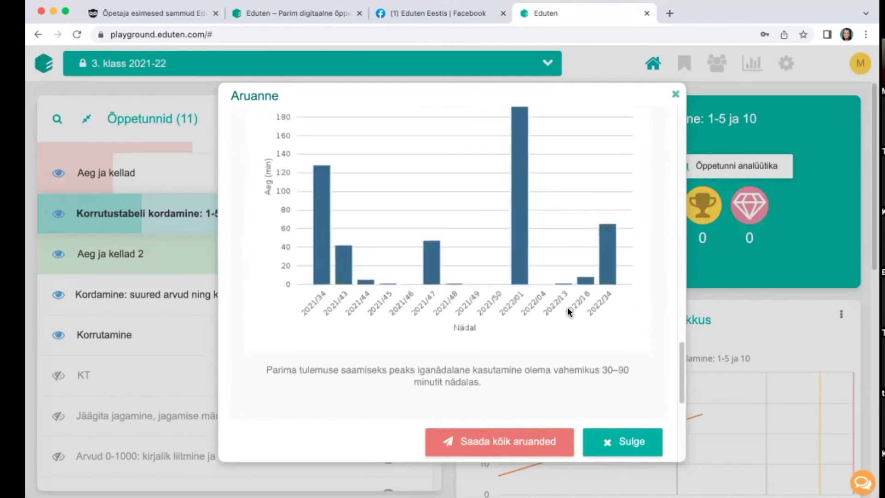
scroll(567, 305, down, 1)
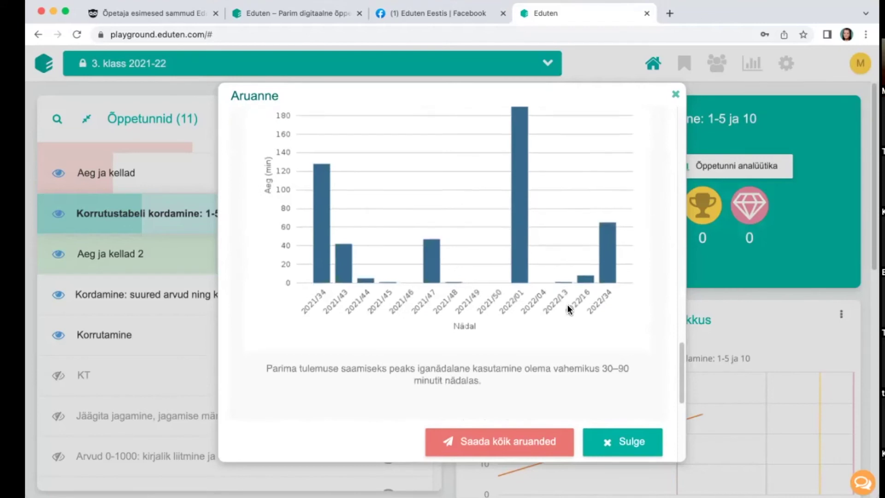
scroll(565, 297, down, 5)
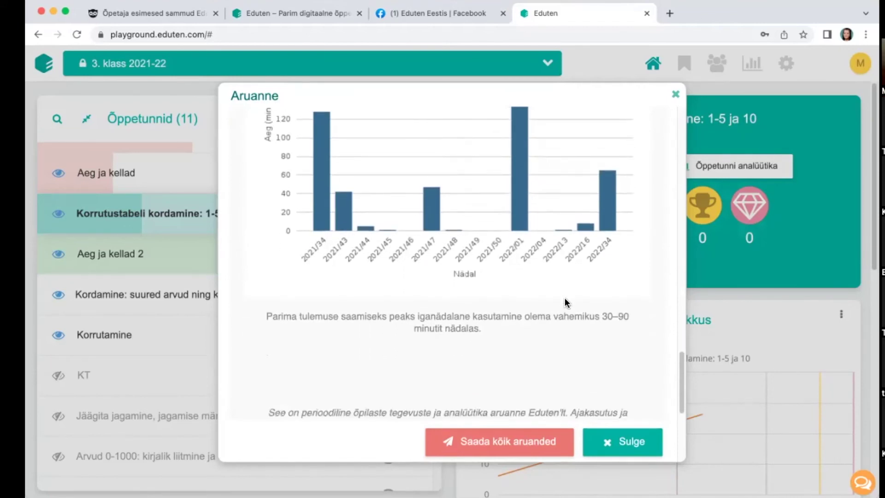
scroll(554, 295, up, 20)
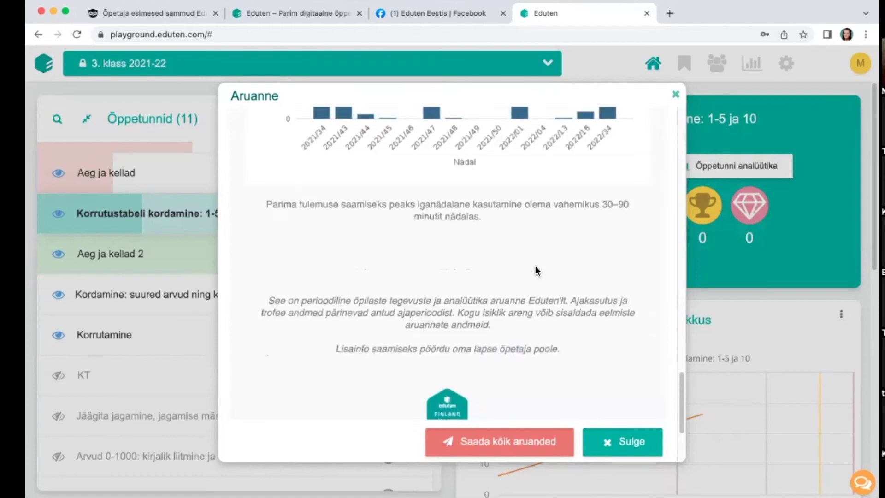
scroll(438, 208, up, 8)
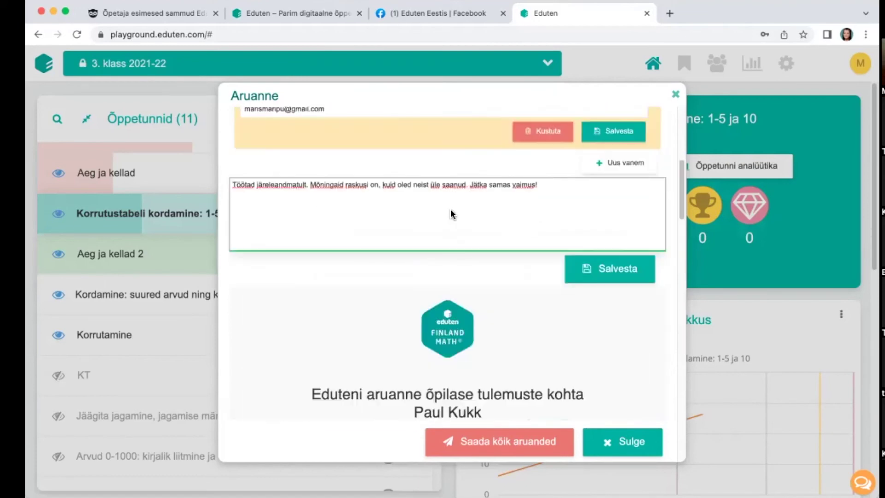
scroll(328, 210, up, 5)
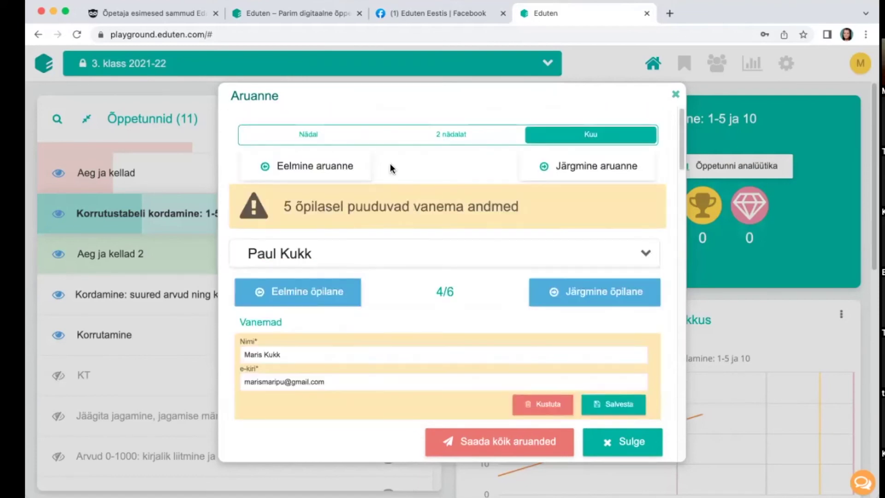
Step: Page back to the July 2022 report (2022-07-01 to 2022-07-31) for student 5/6
click(297, 170)
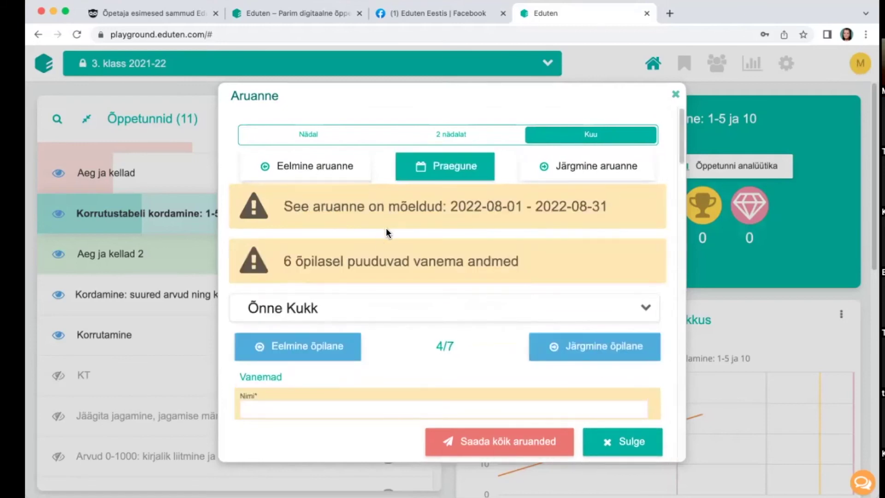
scroll(384, 226, down, 5)
scroll(375, 225, up, 4)
click(599, 328)
scroll(340, 181, up, 2)
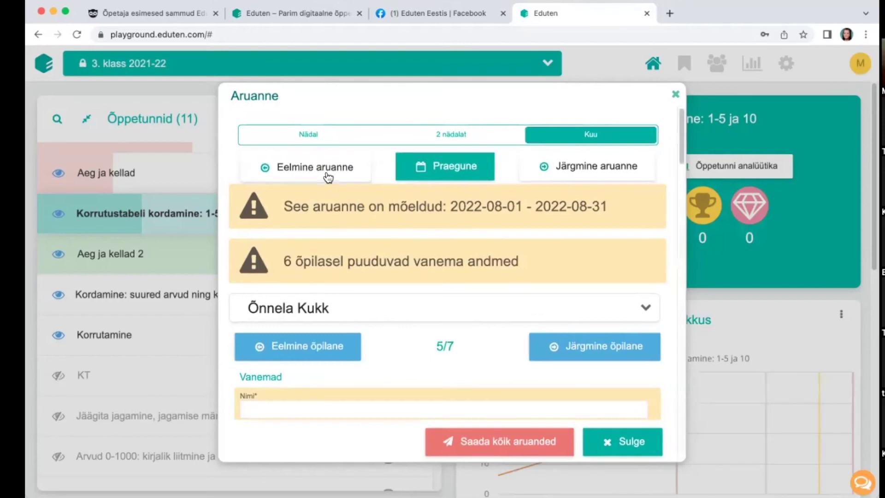
click(328, 178)
scroll(550, 218, down, 10)
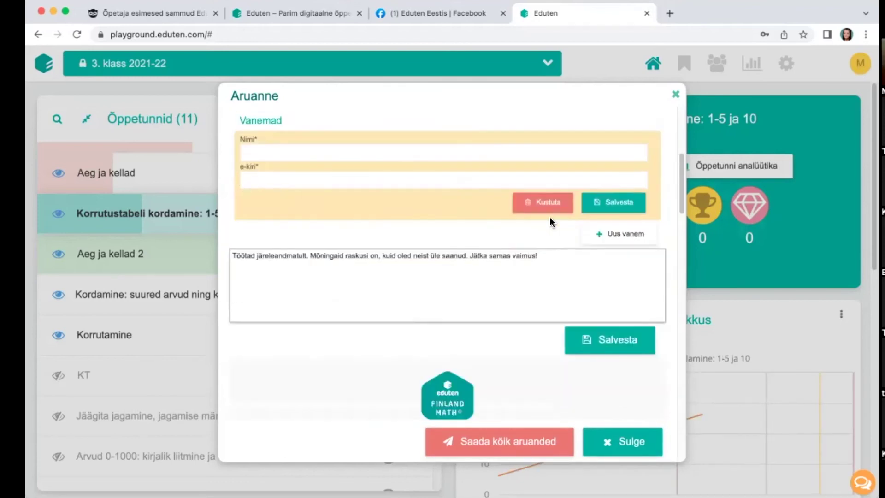
scroll(548, 216, down, 5)
scroll(548, 215, up, 2)
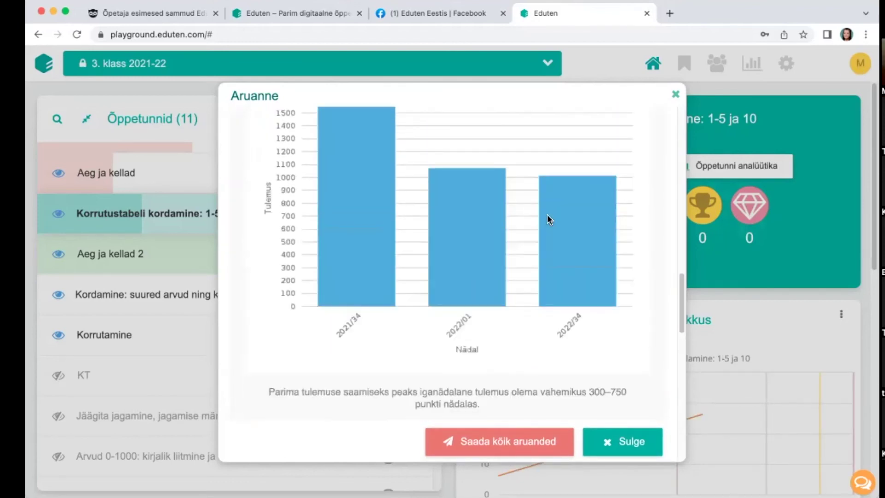
scroll(547, 214, up, 10)
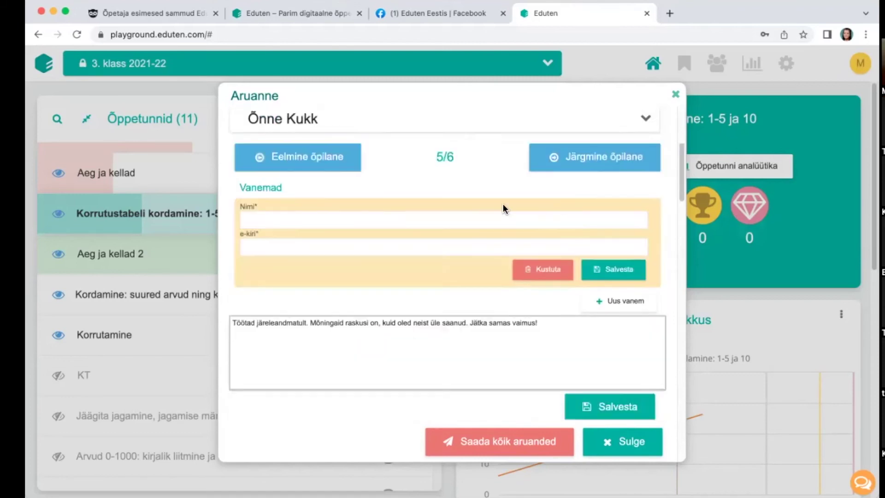
scroll(372, 203, up, 2)
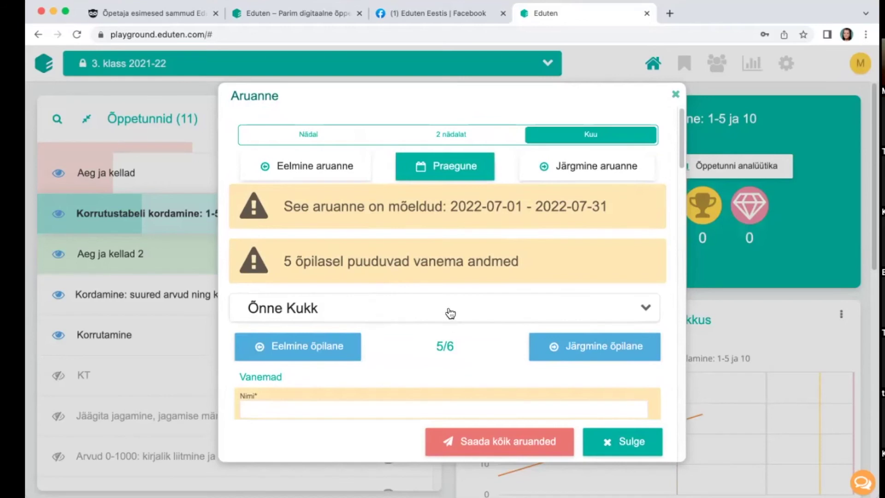
Step: Close the parent report without switching to another student
click(475, 306)
scroll(604, 237, down, 2)
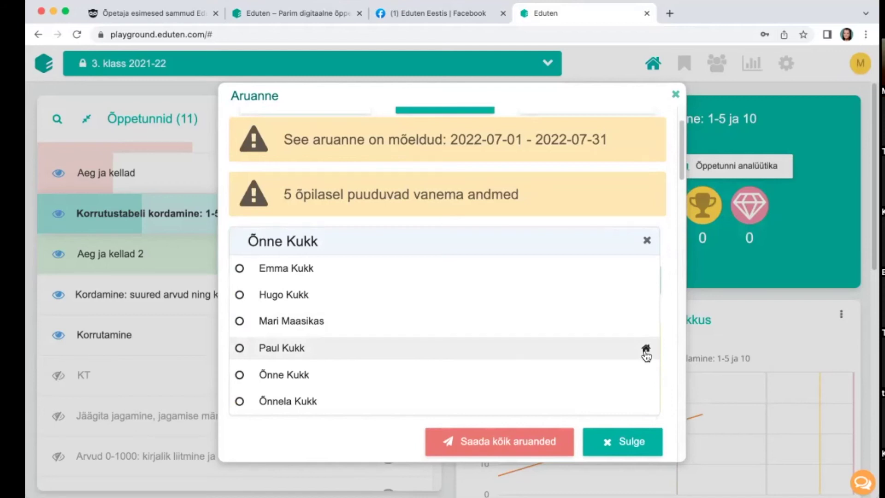
click(481, 450)
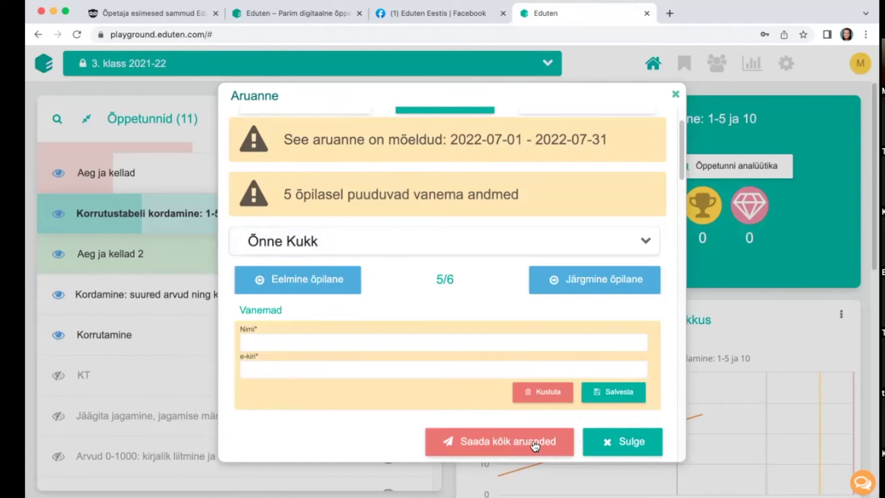
click(635, 442)
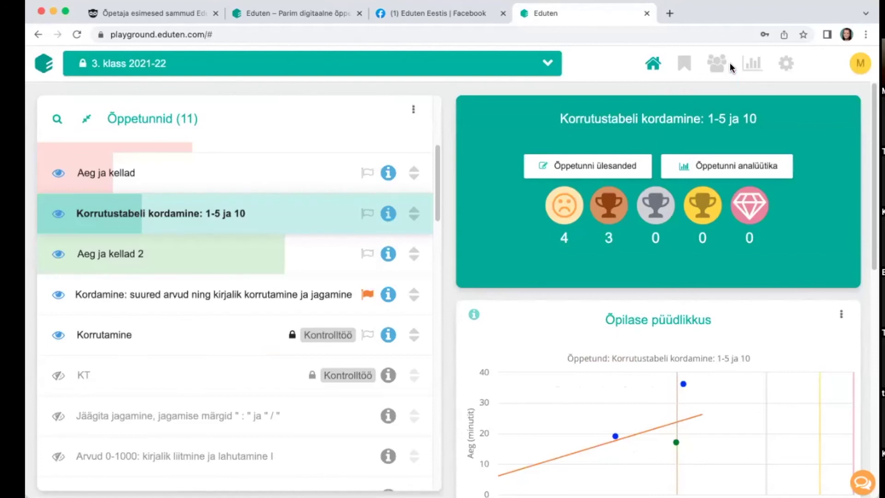
Step: Show class analytics for Kõik õppetunnid: 1103 average calculations, 02:51:52 average time per student
click(750, 65)
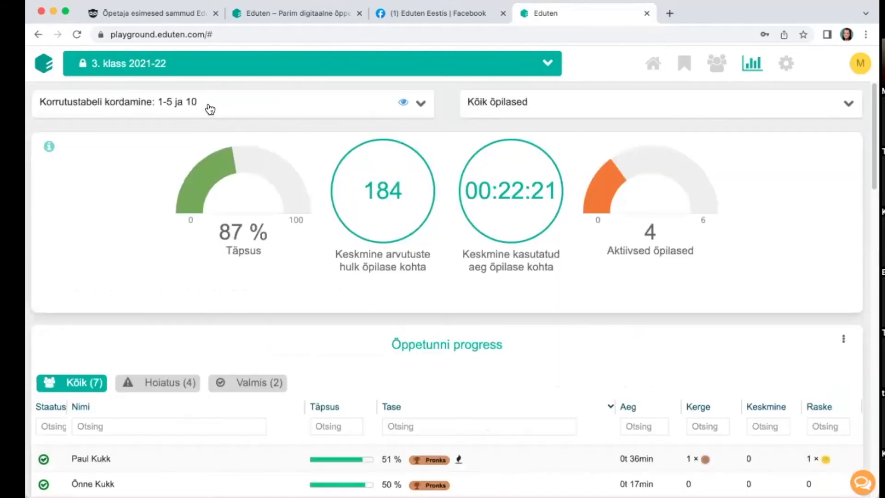
click(207, 107)
click(709, 88)
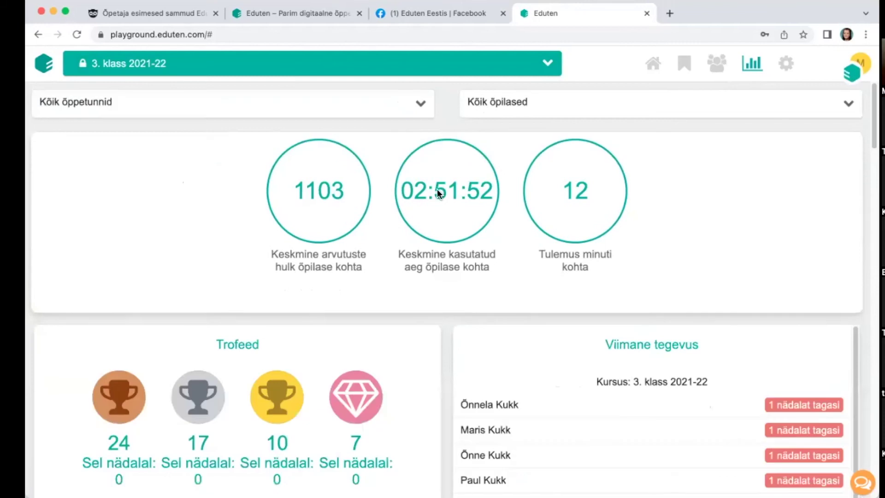
scroll(439, 191, down, 10)
scroll(439, 192, down, 15)
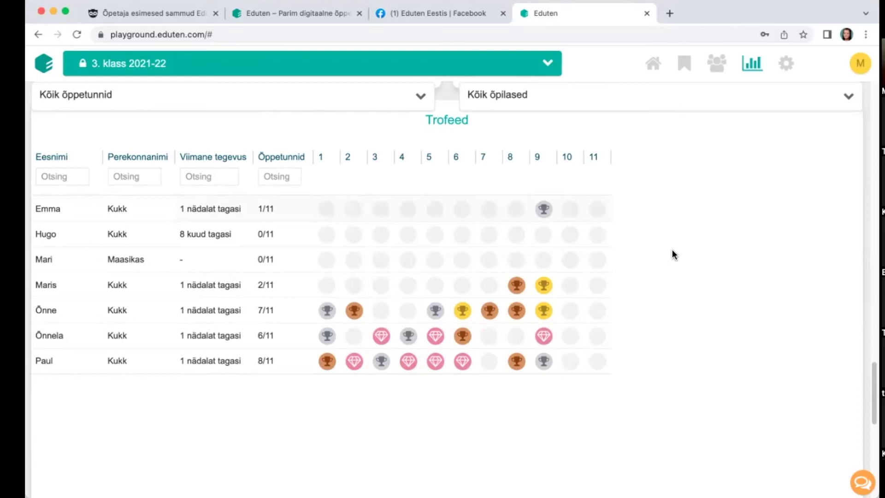
mouse_move(324, 261)
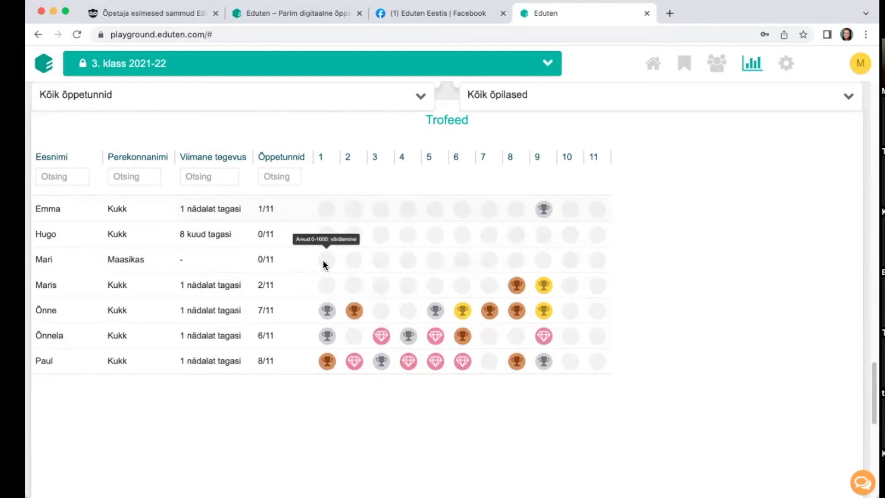
mouse_move(595, 262)
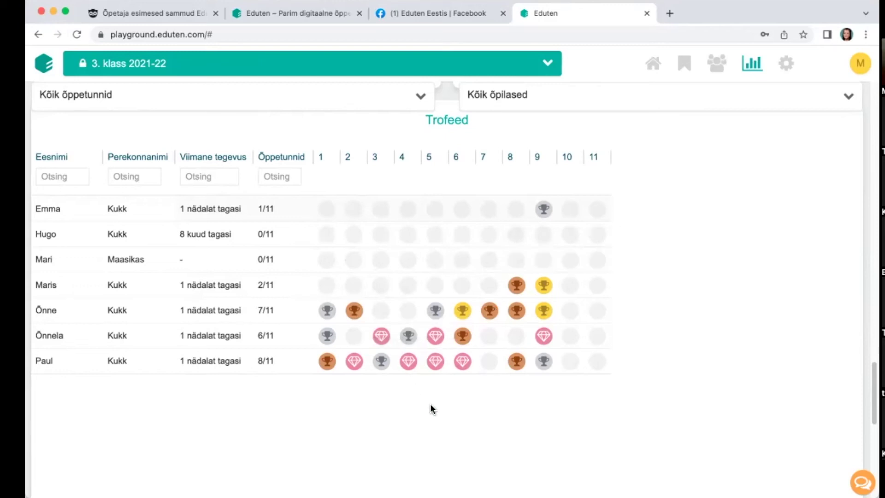
mouse_move(520, 289)
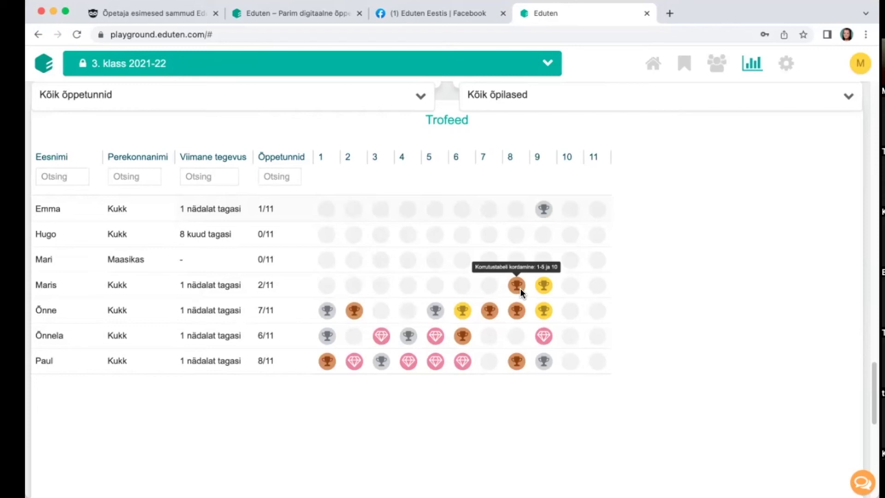
scroll(631, 364, down, 1)
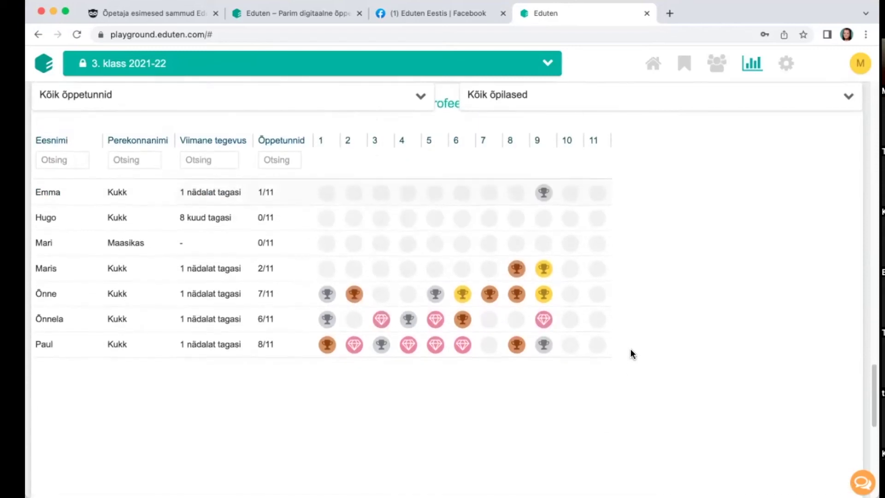
scroll(630, 350, down, 10)
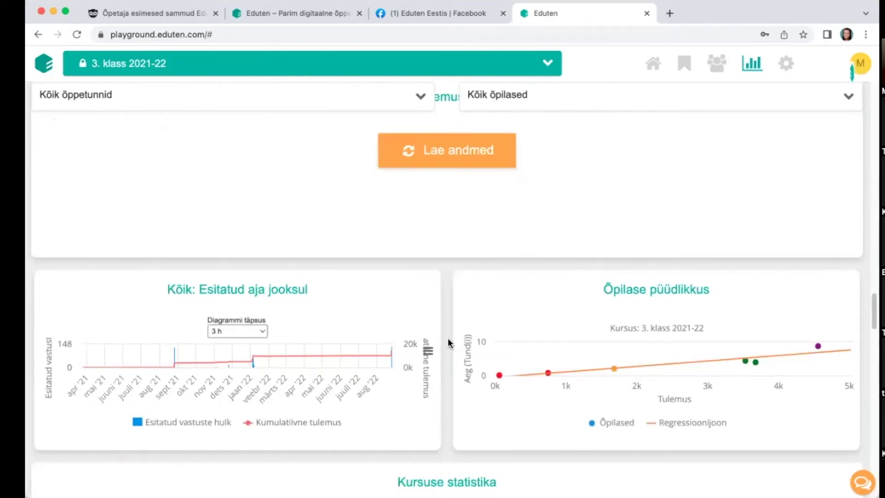
Step: Bring up the Kursuse statistika heatmap and check one student's Kontrolltöö: Korrutamine at 0%
scroll(447, 340, down, 8)
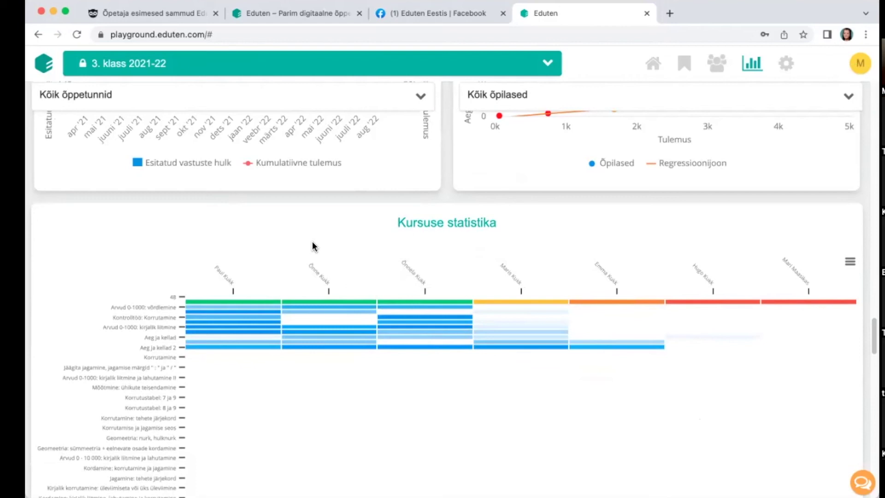
mouse_move(303, 320)
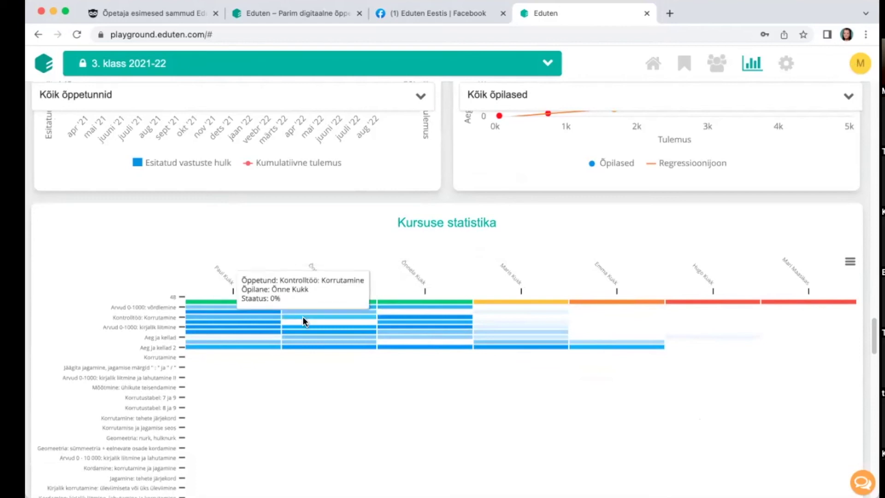
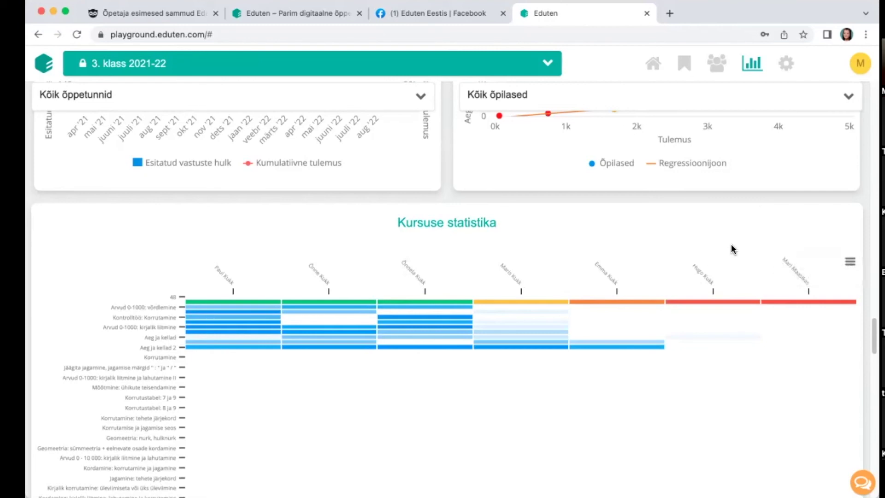
Step: From Töölaud, open the Kordamine lesson's tasks and start 'Suurte arvude kirjalik liitmine ja lahutamine'
scroll(731, 246, up, 10)
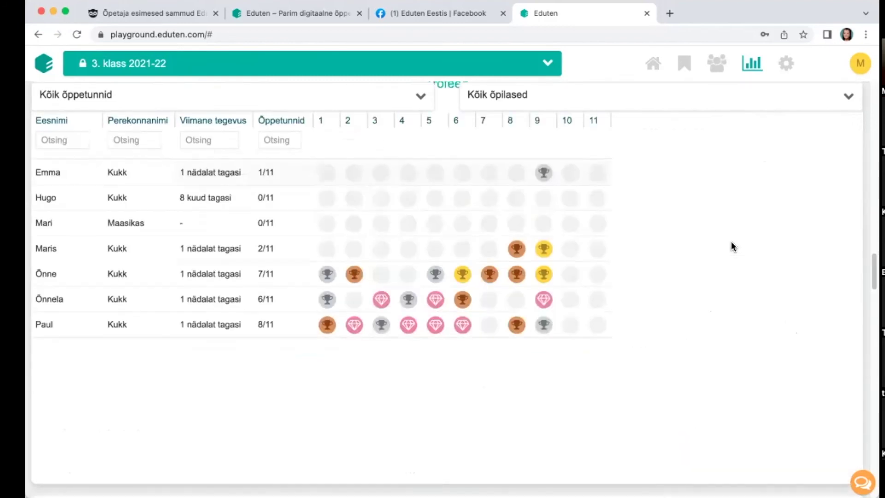
scroll(731, 242, up, 10)
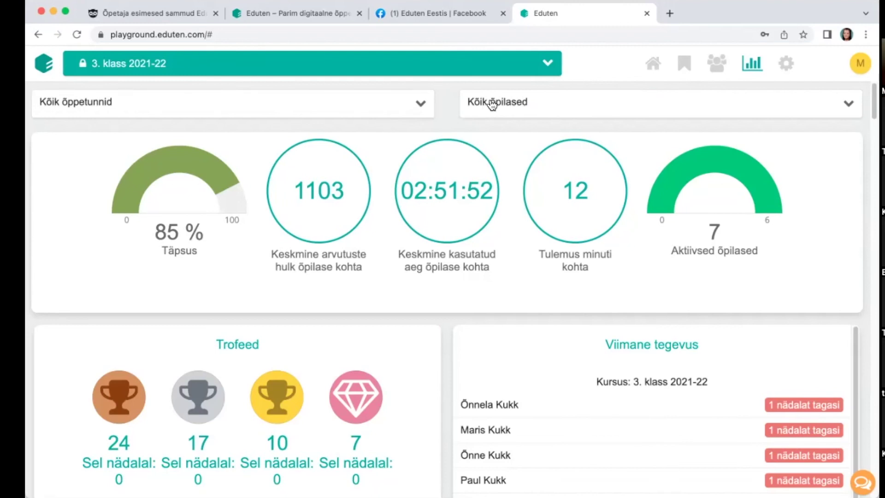
click(659, 70)
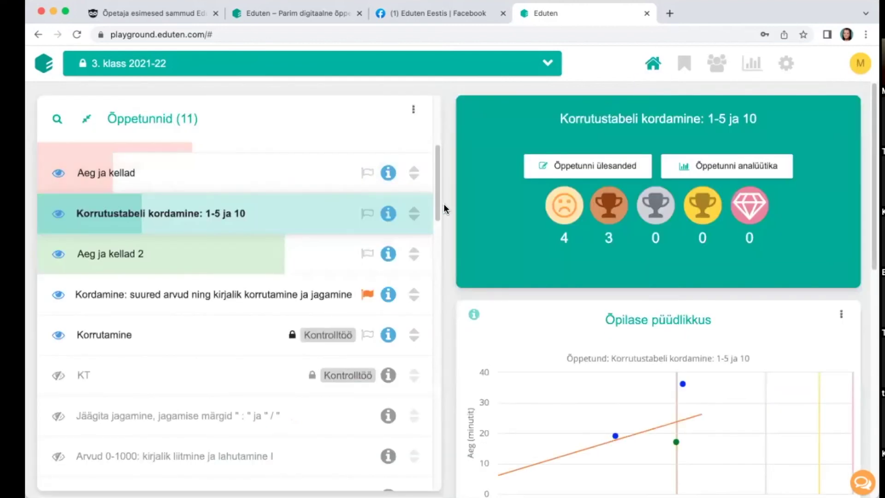
scroll(446, 210, down, 1)
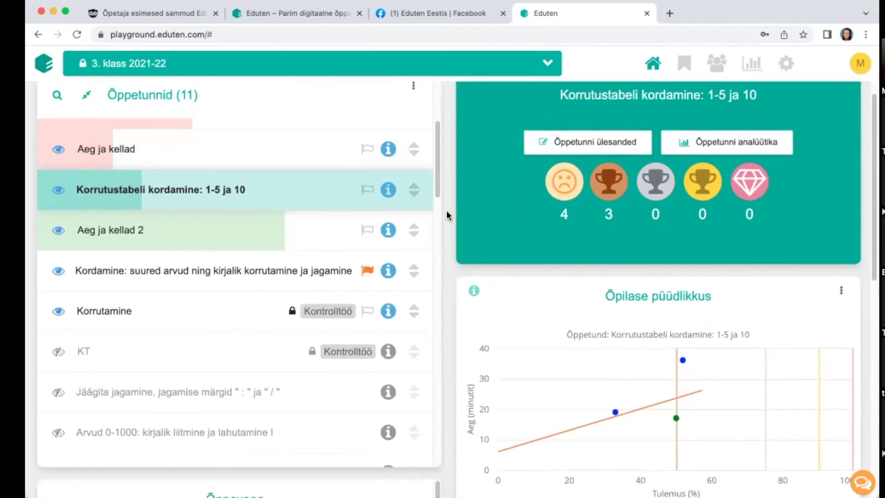
scroll(443, 213, up, 1)
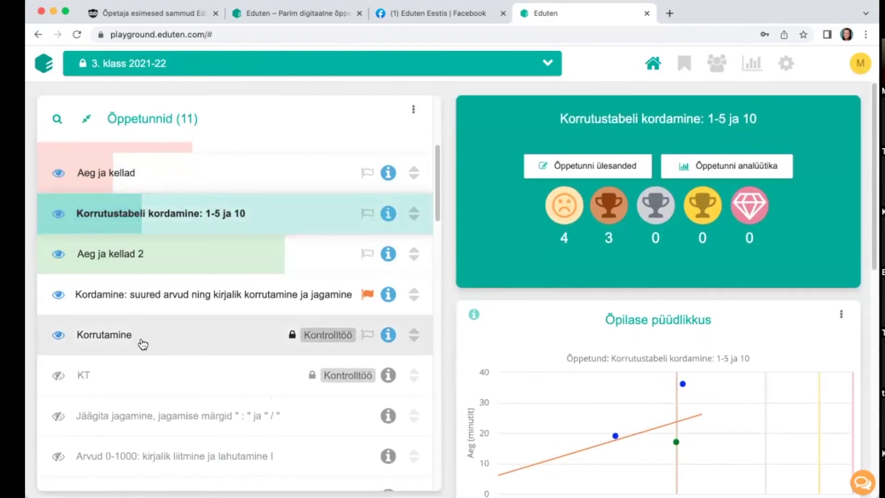
click(199, 303)
click(594, 171)
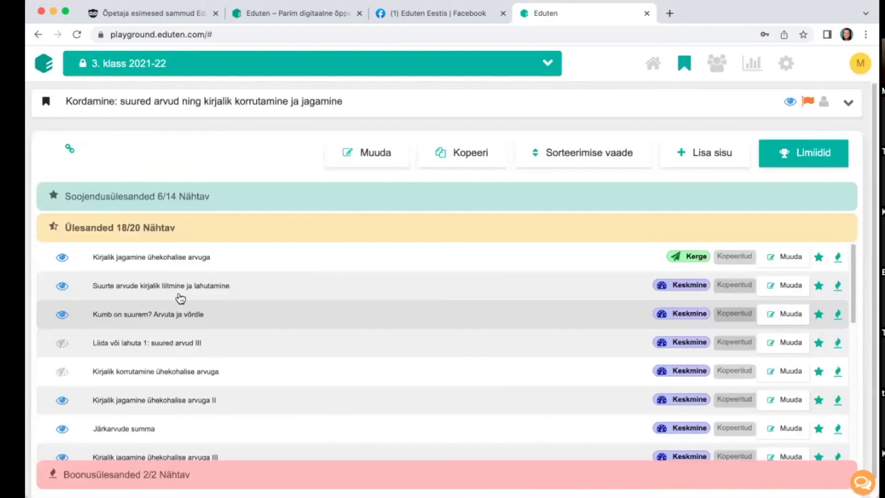
click(144, 288)
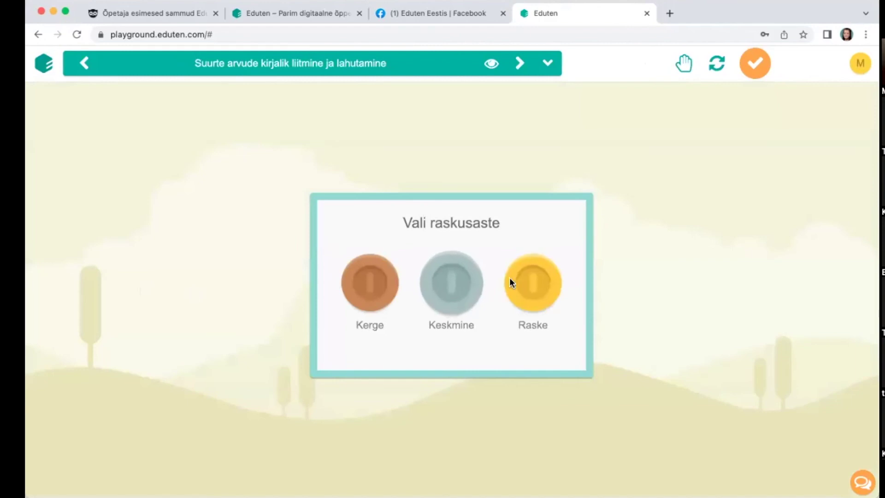
Step: Start the exercise at Raske difficulty and open Tagasiside from the user menu
click(514, 285)
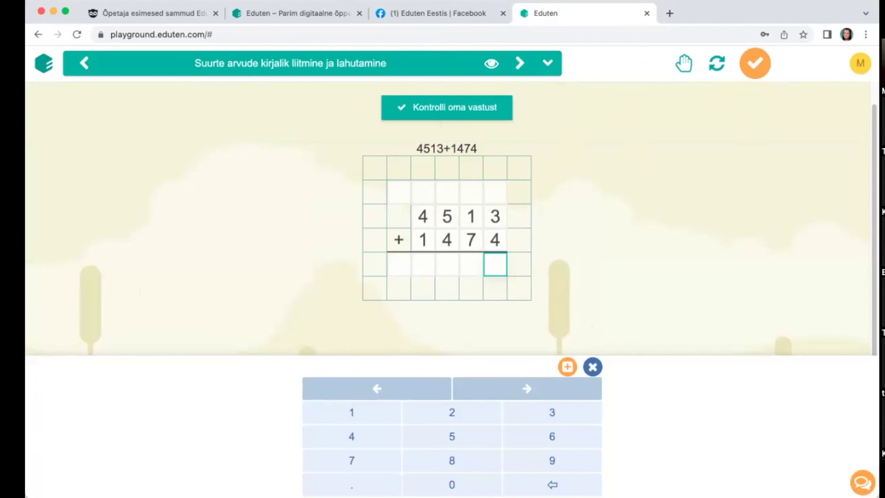
click(860, 63)
scroll(798, 354, down, 3)
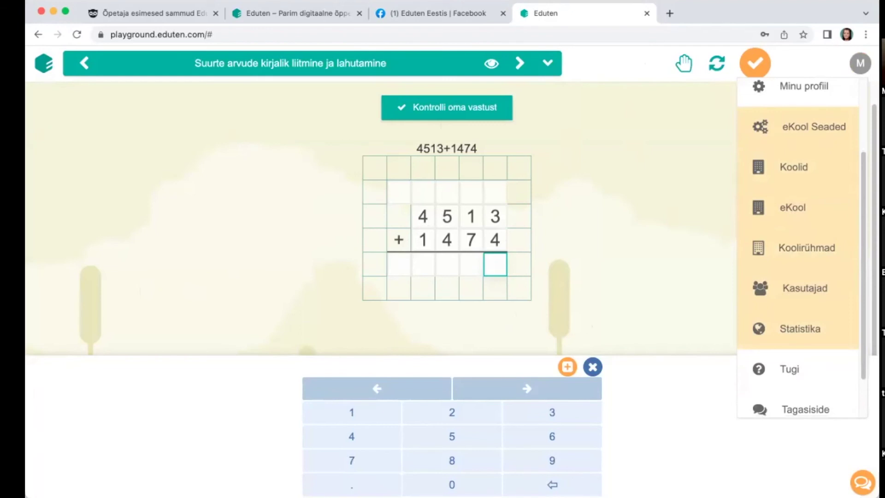
scroll(798, 353, down, 1)
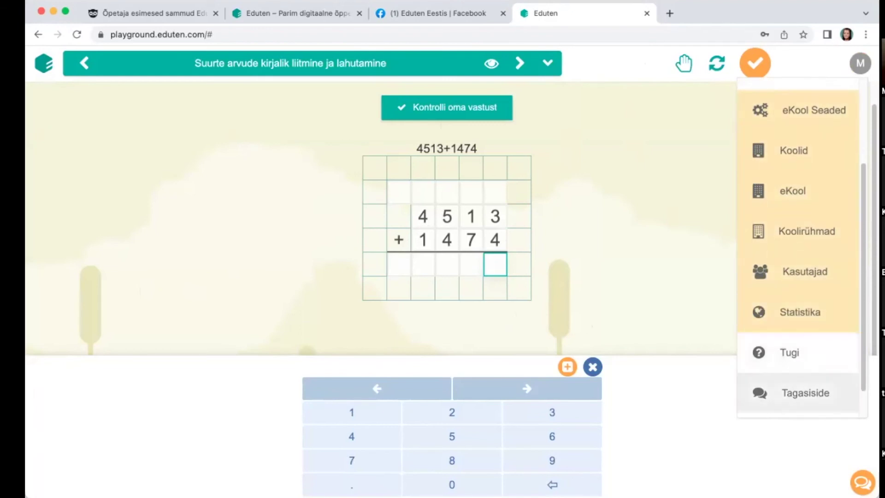
click(805, 393)
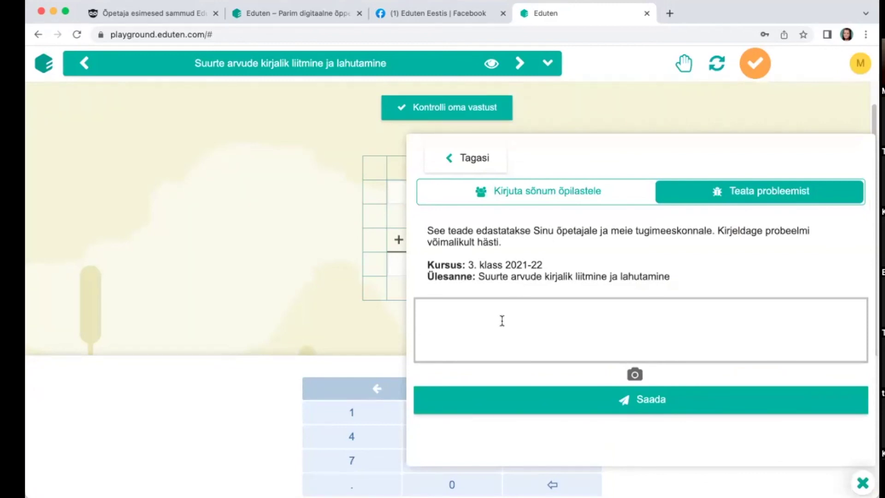
Step: Leave the Teata probleemist message empty and close the report panel
click(502, 321)
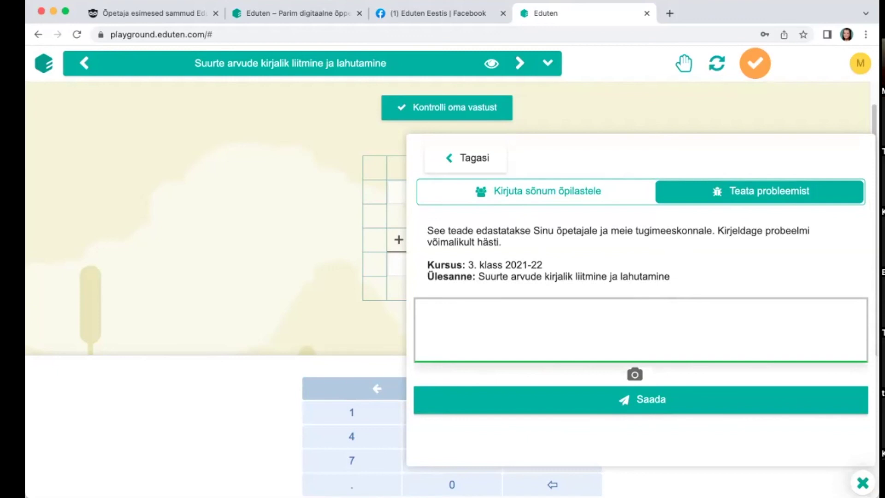
click(468, 158)
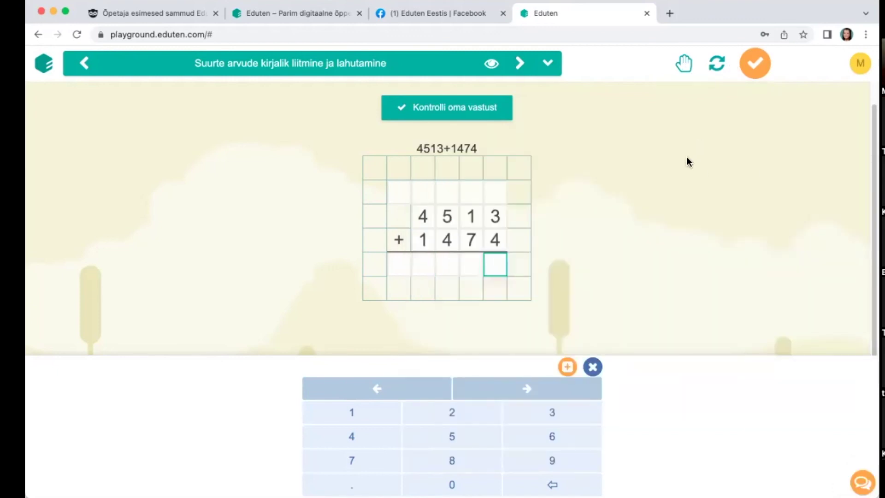
Step: Exit the exercise and reopen the Kordamine lesson's Õppetunni ülesanded from the home page
click(756, 64)
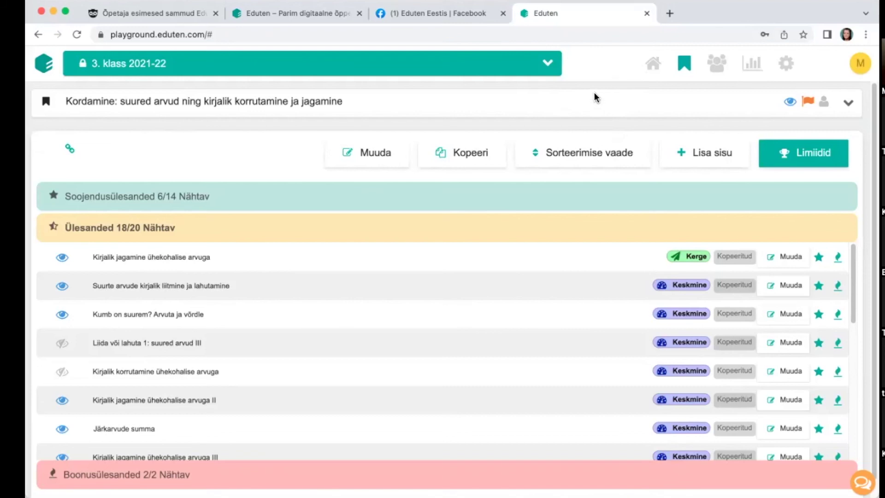
click(654, 69)
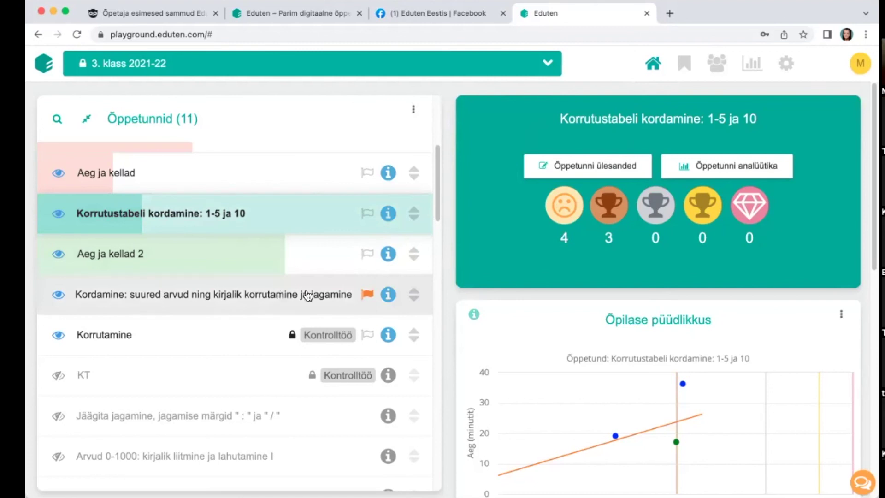
click(283, 299)
click(584, 172)
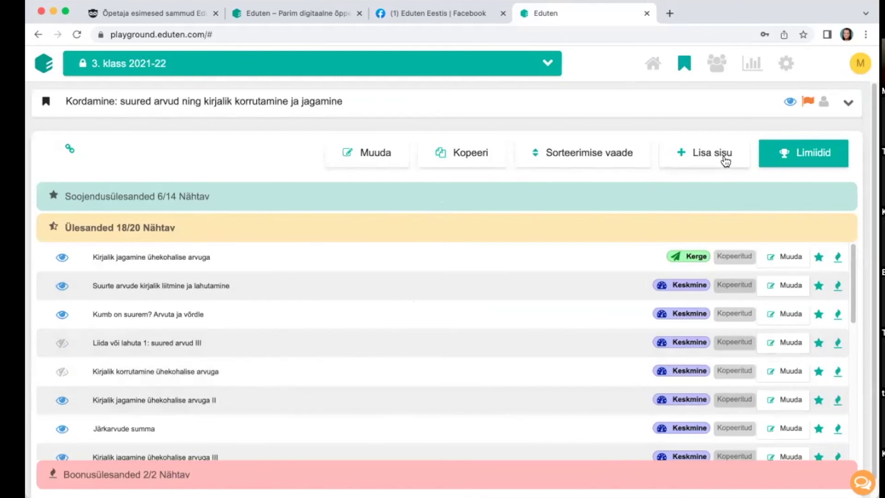
click(724, 159)
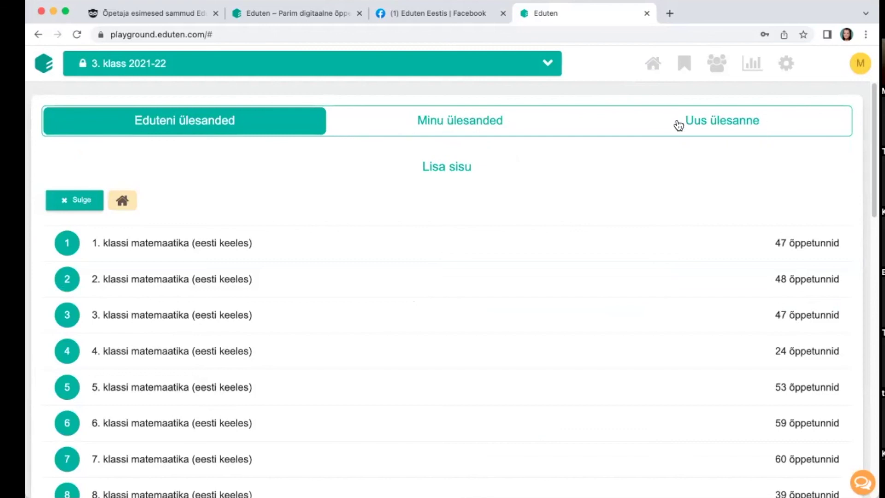
click(463, 129)
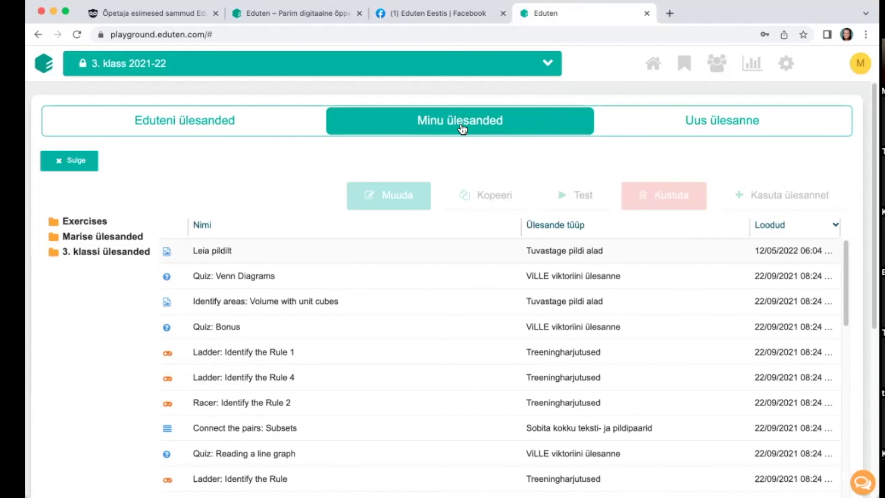
click(727, 127)
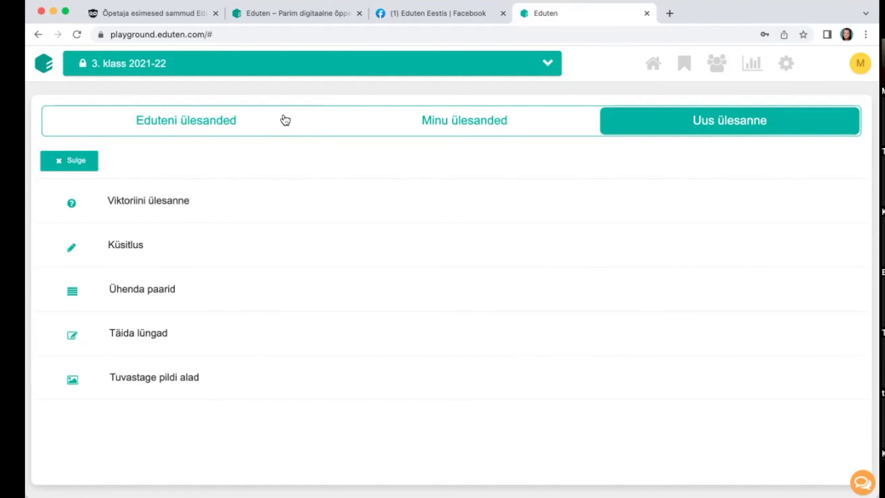
click(144, 124)
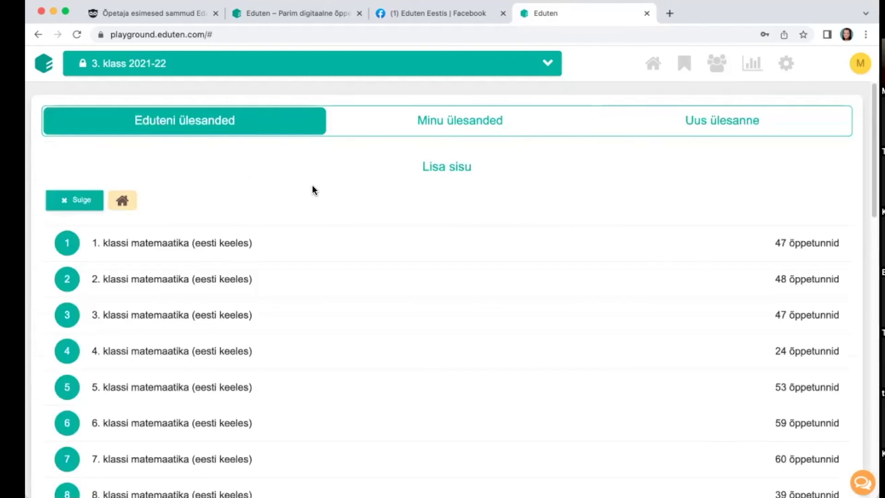
click(73, 205)
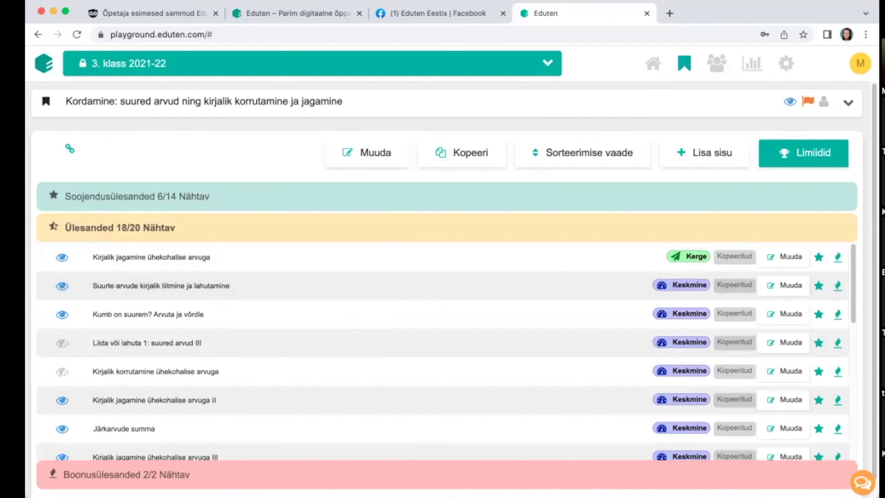
Step: Visit the Tugi support page, then open the eKool school administrator dashboard
click(861, 63)
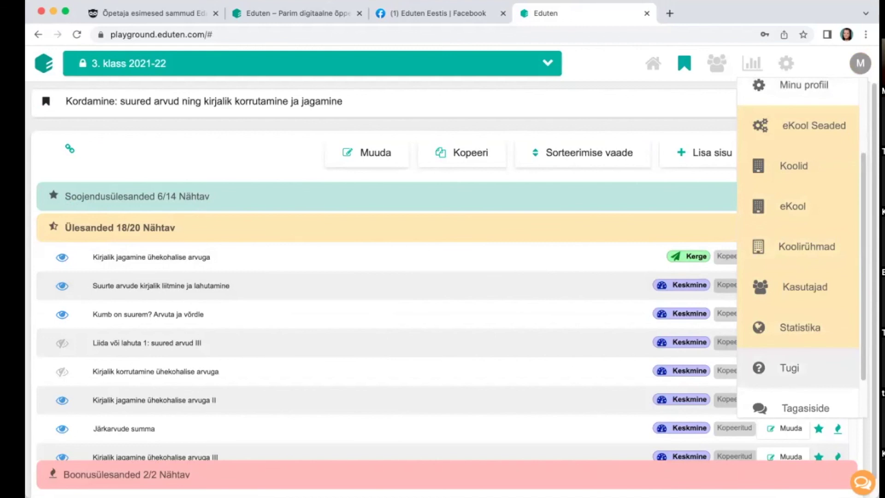
click(790, 368)
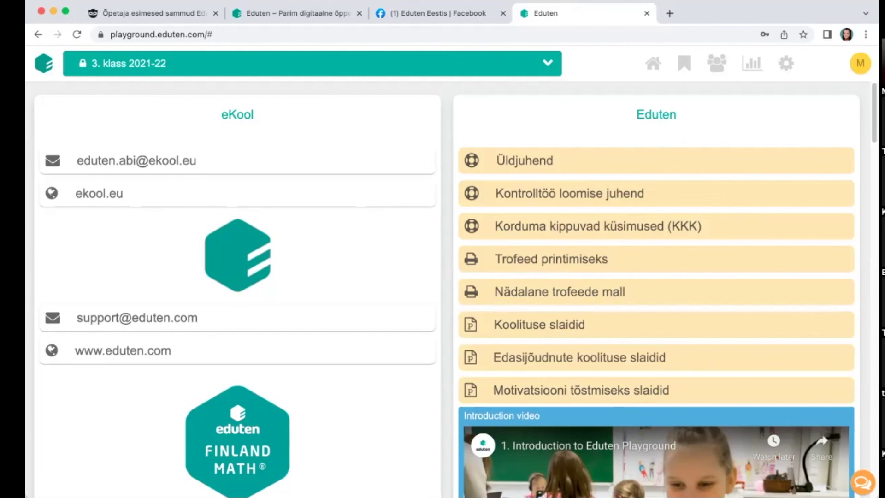
click(861, 63)
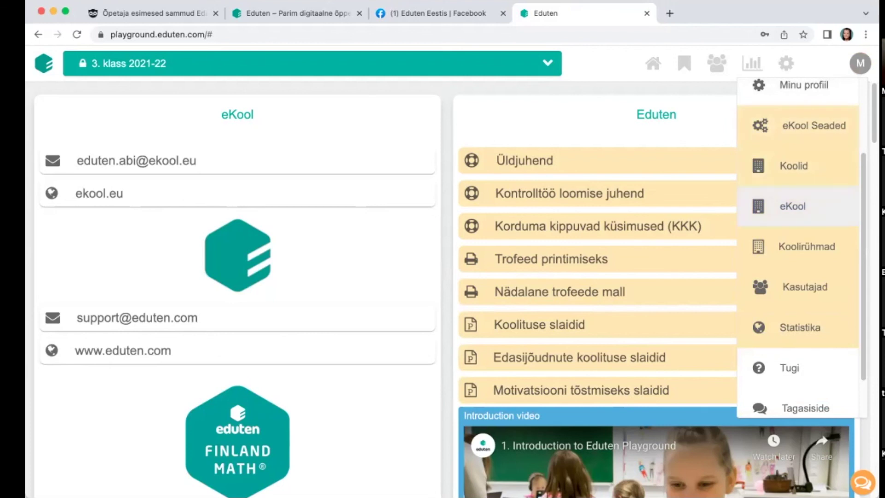
click(793, 206)
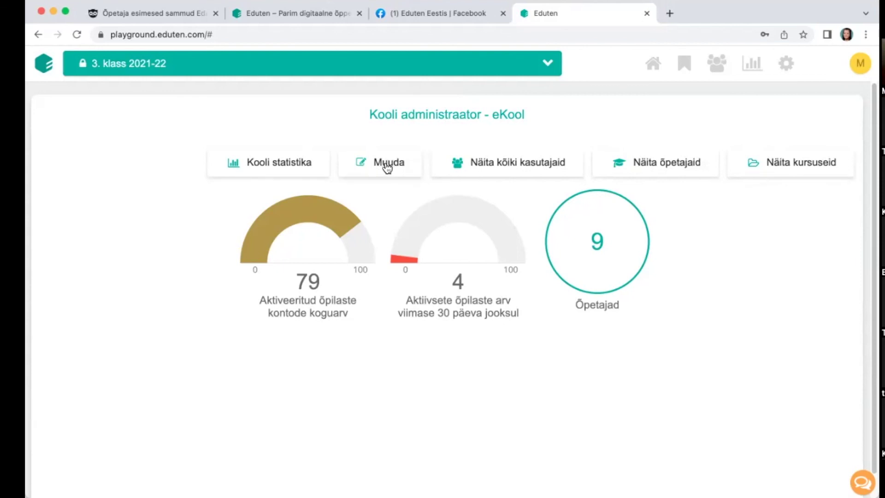
Step: Show eKool's teacher list and start the 'Lisa uusi õpetajaid' wizard
click(677, 170)
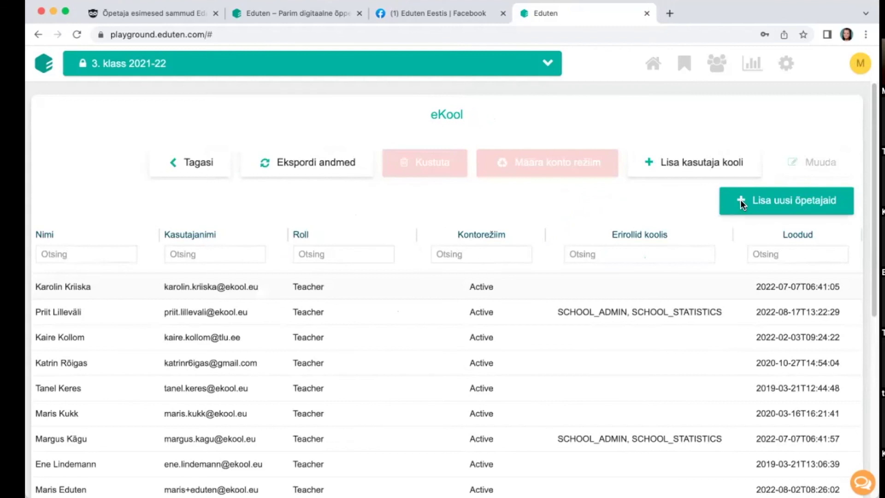
click(739, 201)
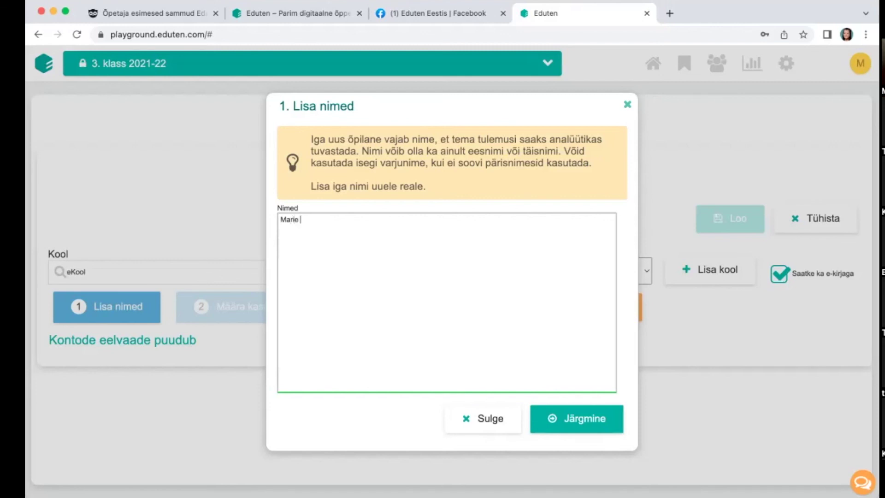
Step: Enter a new teacher's name, then preview the generated username and password, dismissing the e-mail warning
text(kk)
click(570, 418)
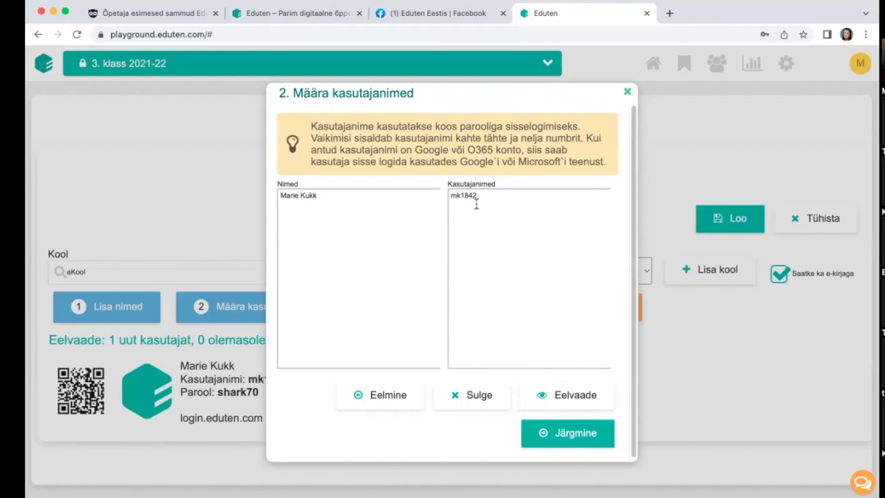
click(563, 436)
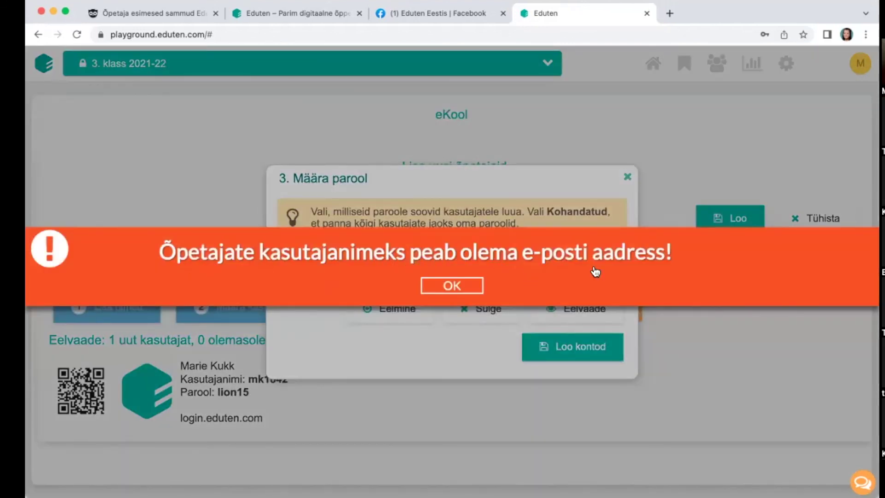
click(438, 288)
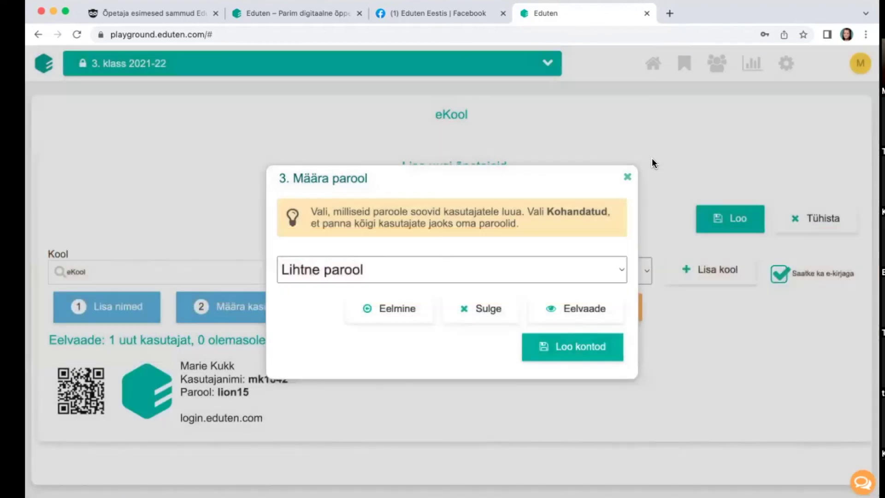
click(629, 177)
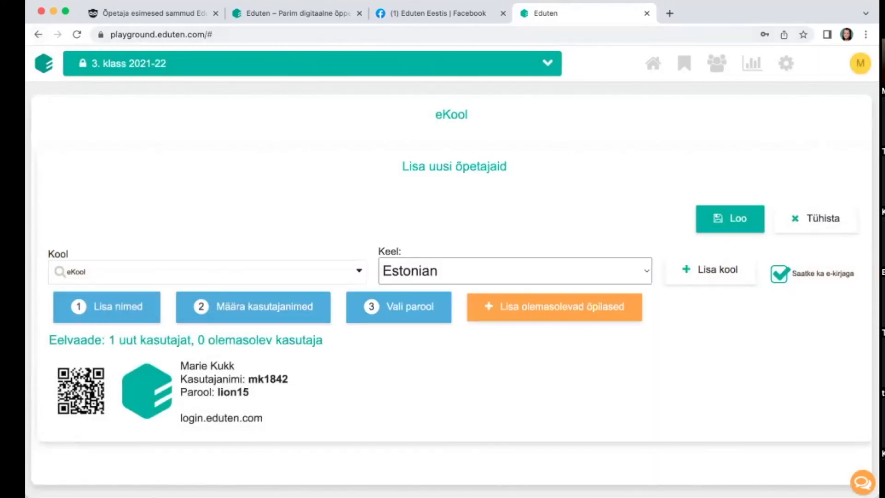
click(861, 63)
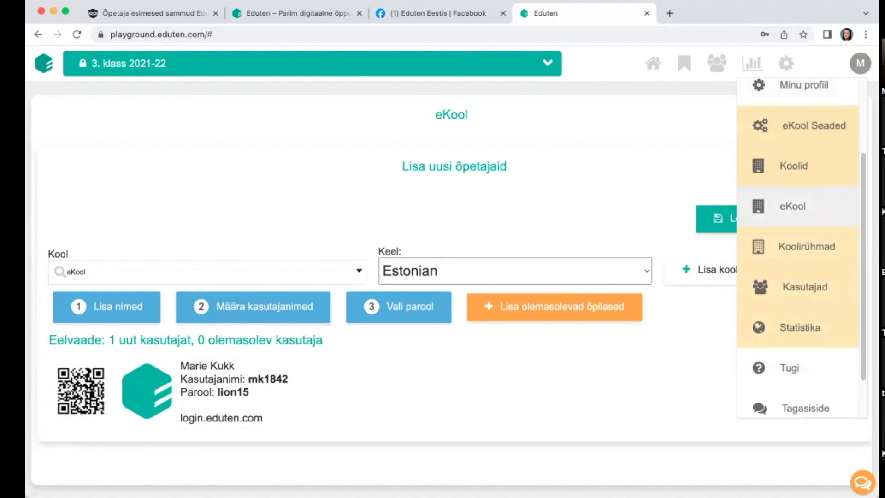
Step: Open eKool's school course list and scroll through the active and archived courses
click(793, 206)
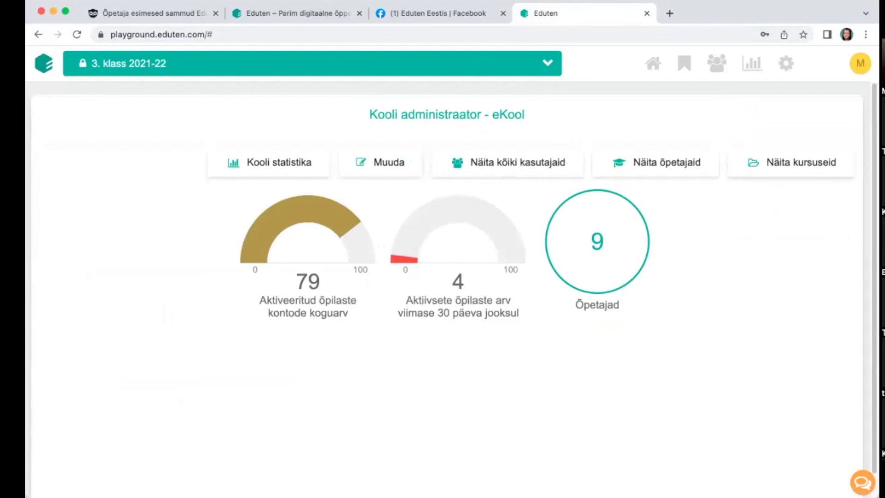
click(768, 175)
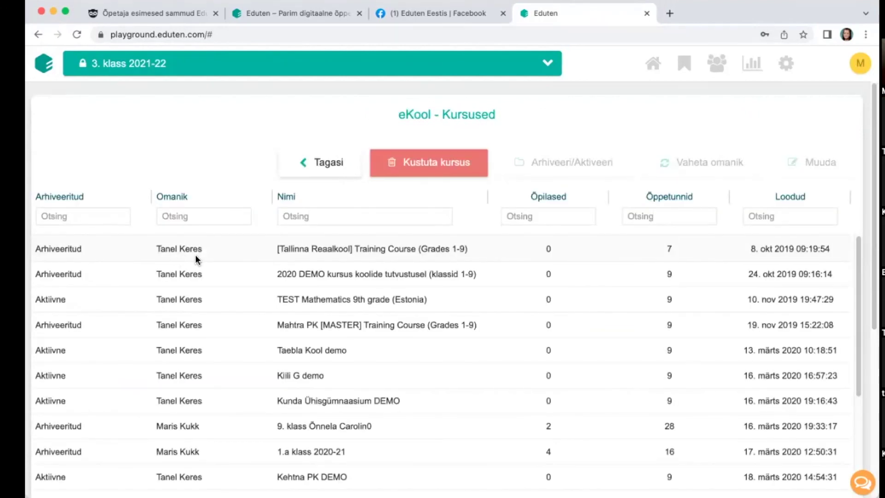
scroll(235, 266, down, 1)
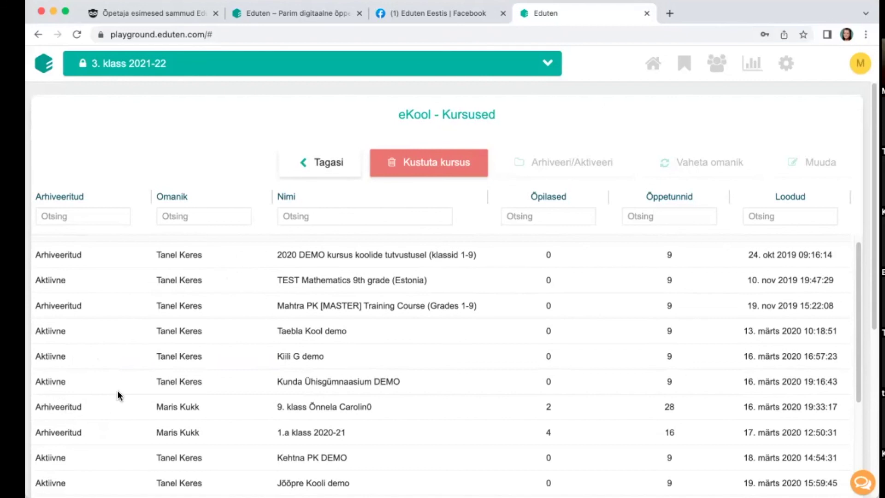
scroll(147, 383, up, 1)
scroll(182, 366, down, 5)
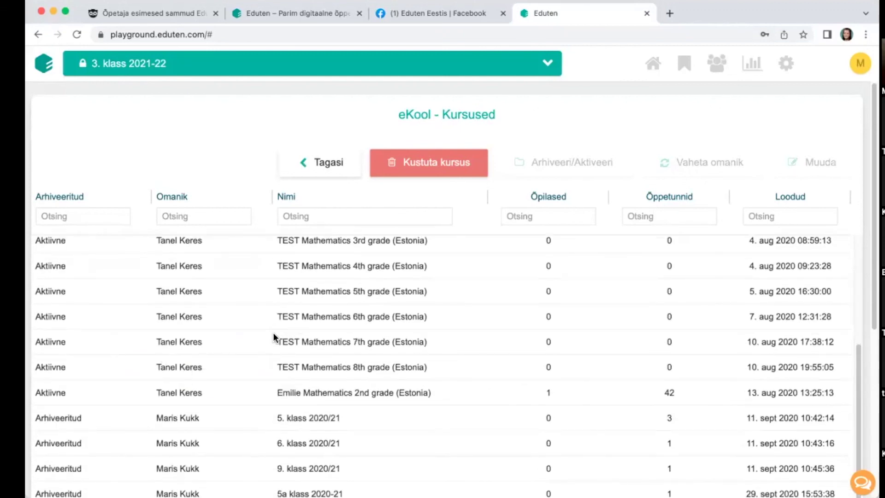
scroll(278, 369, down, 3)
Step: View the students enrolled in 9. klass 2020/21, then close the user list
click(287, 404)
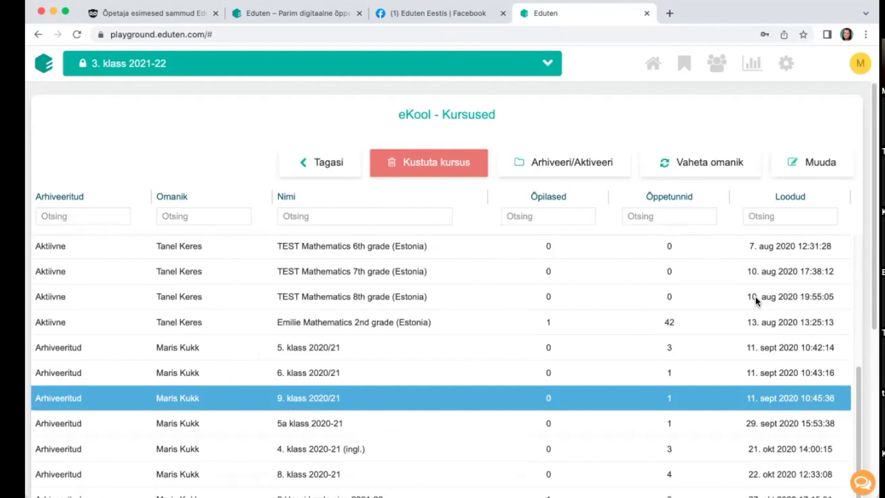
click(717, 63)
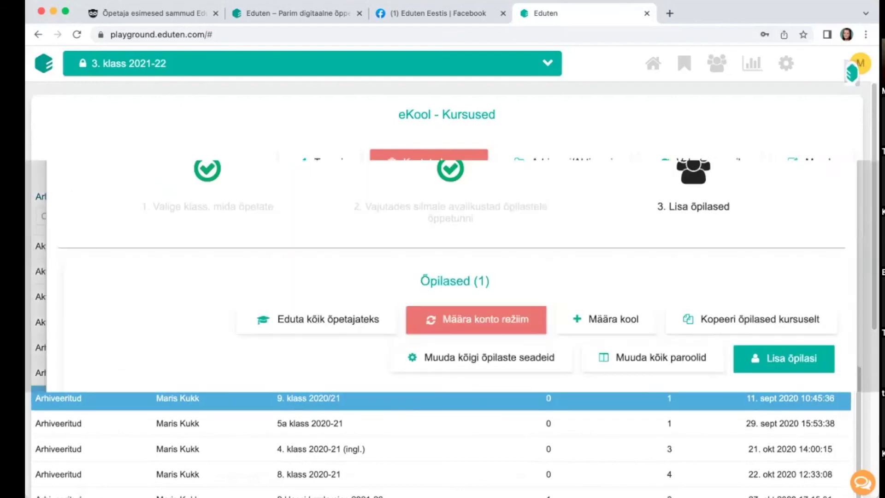
scroll(436, 260, down, 5)
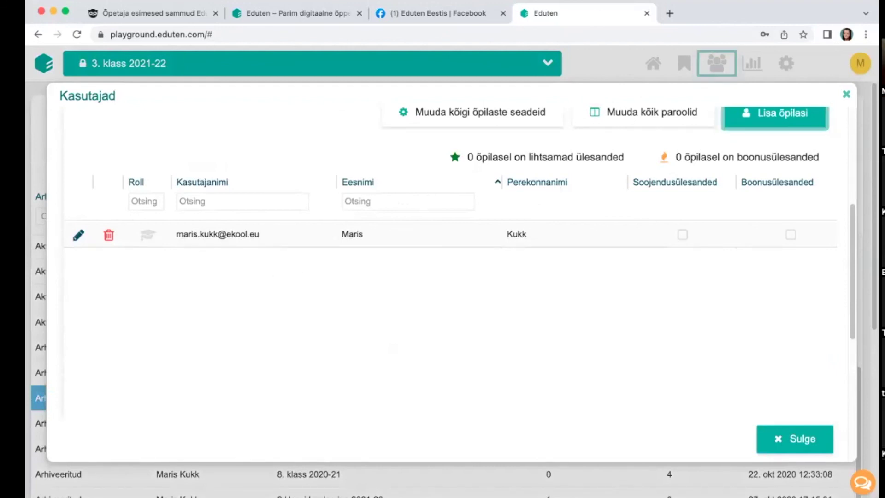
click(795, 438)
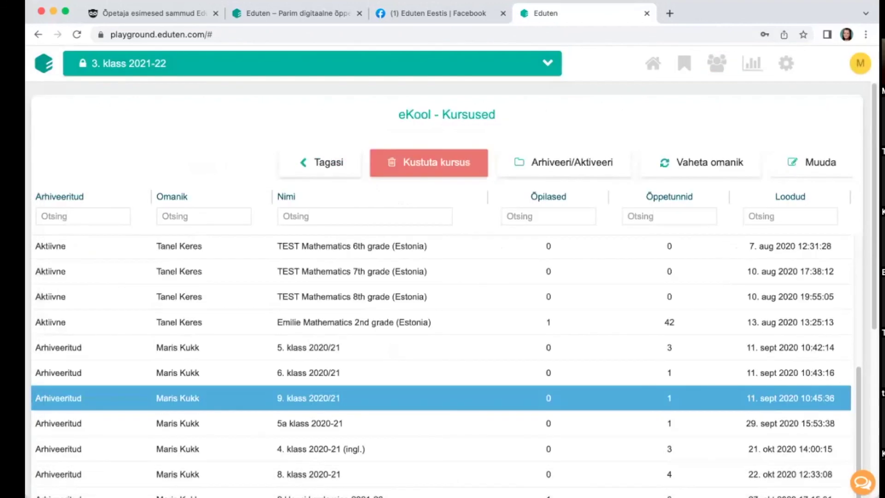
Step: Return from the admin overview to the 3. klass 2021-22 Töölaud dashboard
click(317, 163)
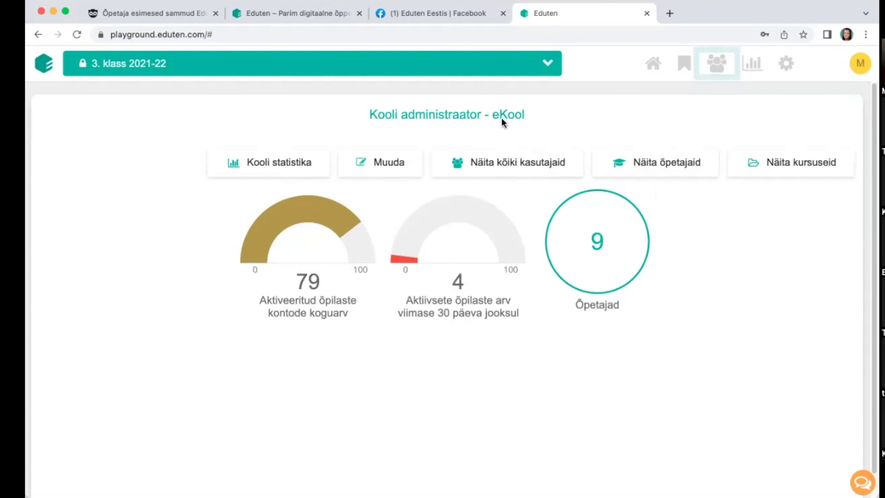
click(648, 72)
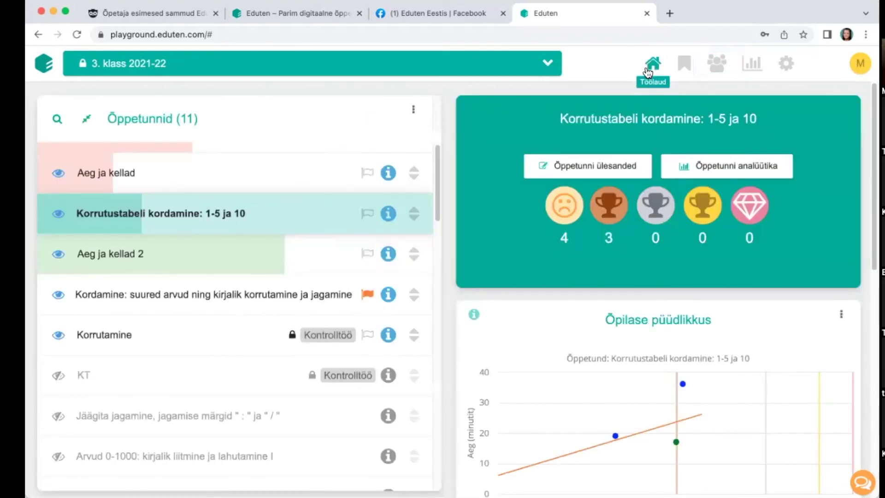
Step: Switch to the active course 4. klass 2022-23 and make its Korrutustabel lesson visible
click(547, 65)
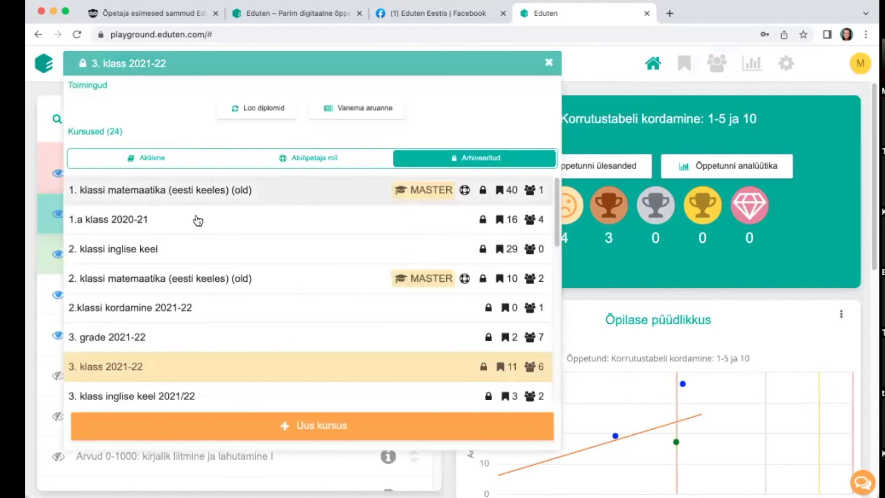
scroll(208, 355, down, 7)
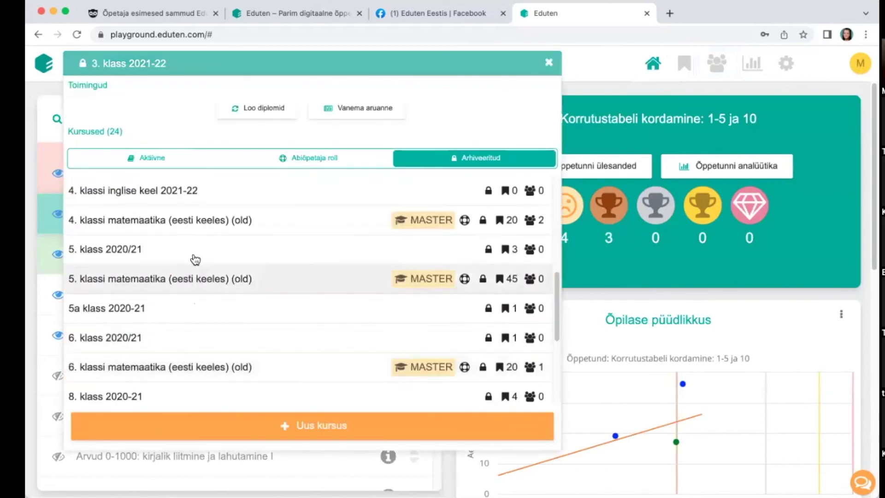
click(251, 192)
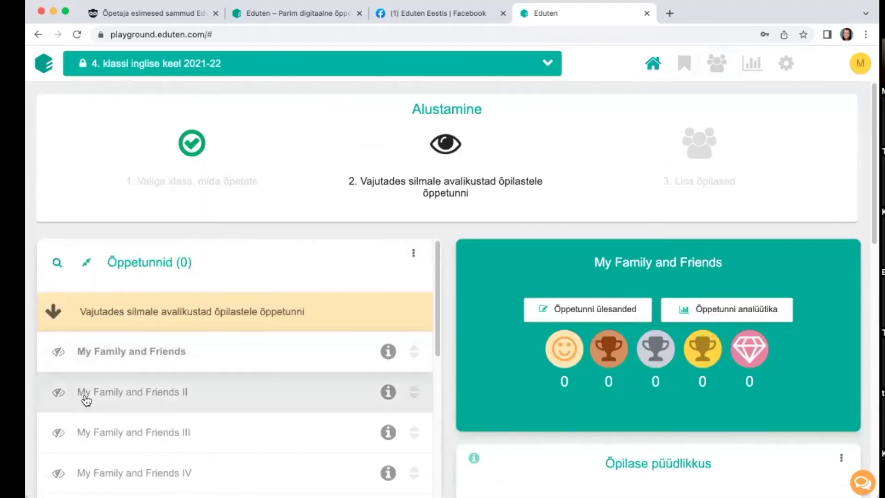
click(136, 71)
click(101, 158)
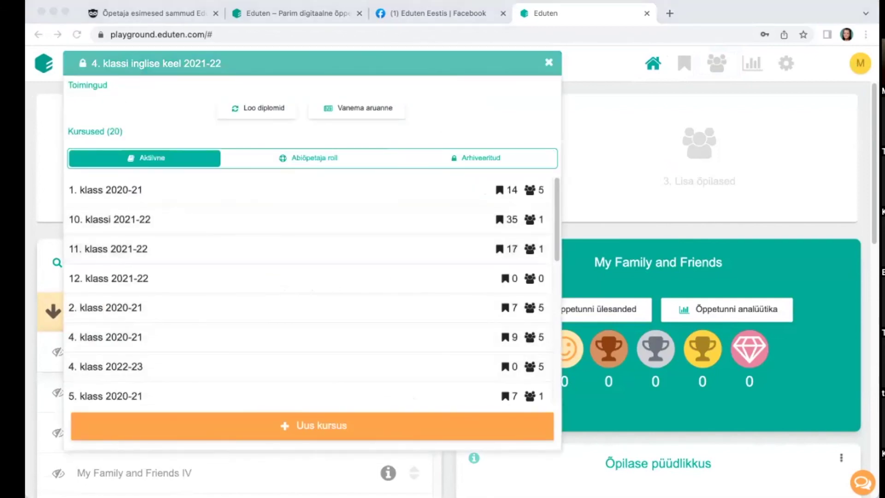
click(114, 365)
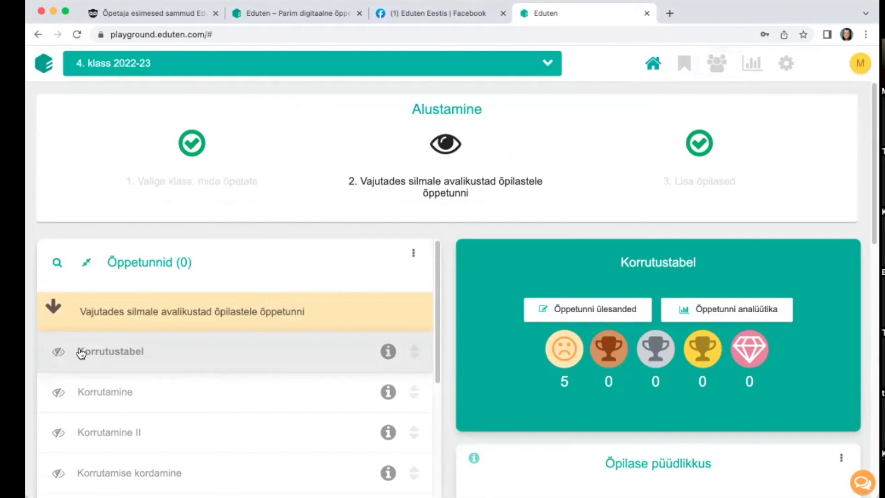
click(58, 352)
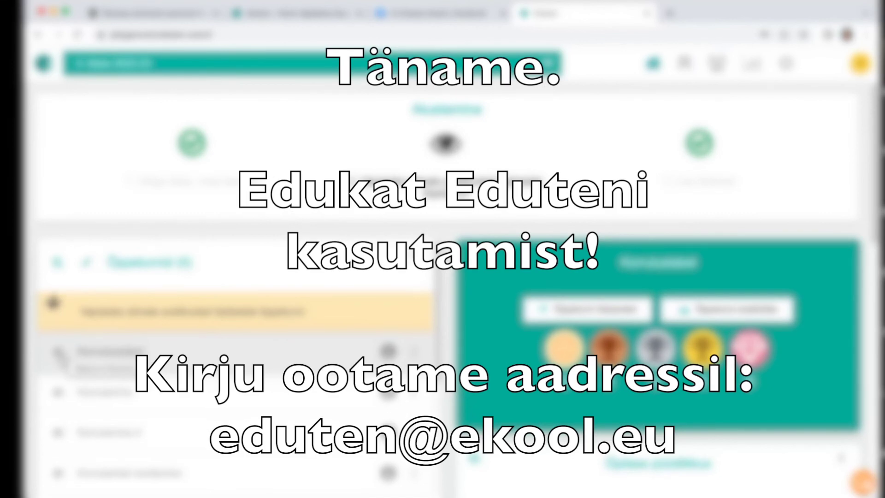